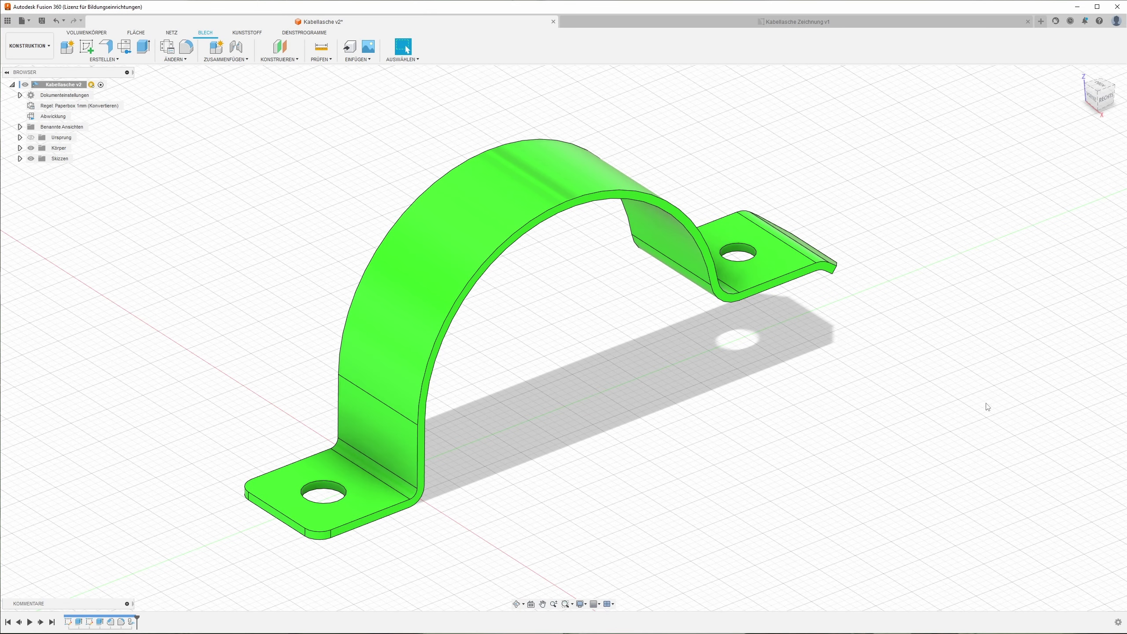
# Step: After reviewing the clamp model and its Kabellasche Zeichnung v1 drawing, start a new untitled design
pyautogui.moveTo(987, 407)
pyautogui.keyDown('shift'); pyautogui.mouseDown(button='middle')
pyautogui.moveTo(726, 407)
pyautogui.moveTo(378, 495)
pyautogui.moveTo(395, 451)
pyautogui.moveTo(890, 341)
pyautogui.moveTo(556, 370)
pyautogui.moveTo(516, 402)
pyautogui.moveTo(412, 431)
pyautogui.mouseUp(button='middle'); pyautogui.keyUp('shift')
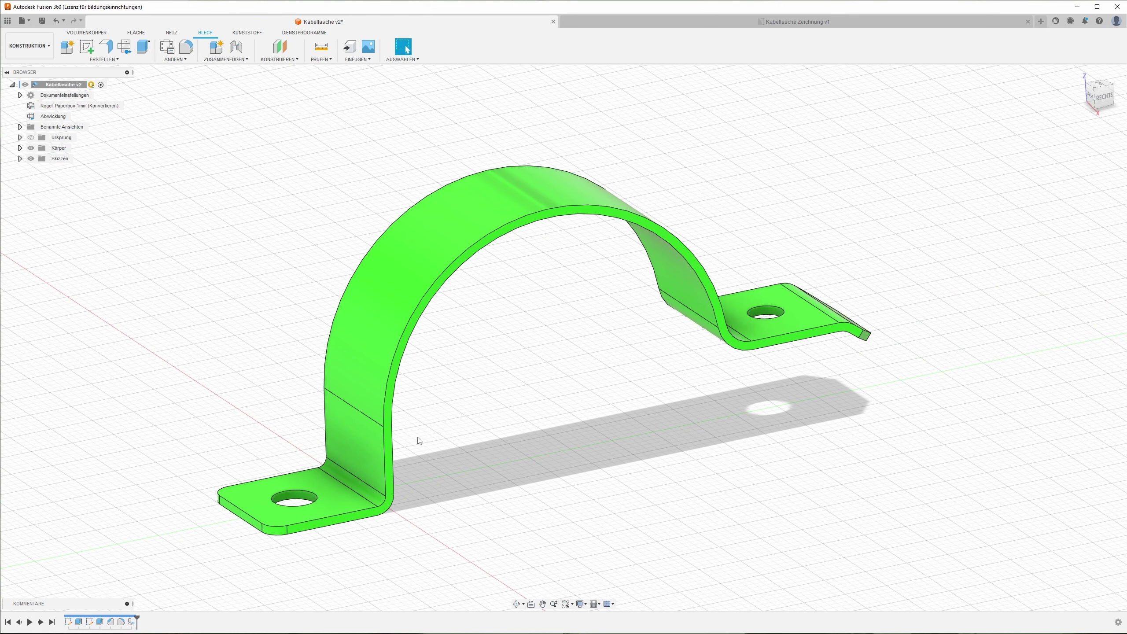
pyautogui.click(700, 24)
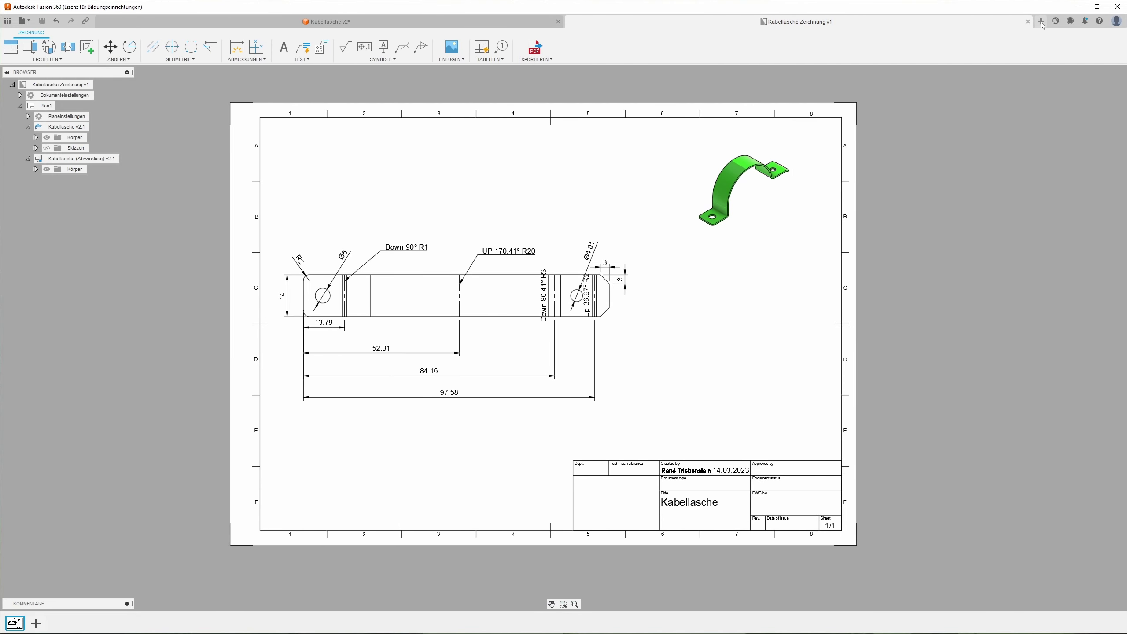
pyautogui.click(1040, 22)
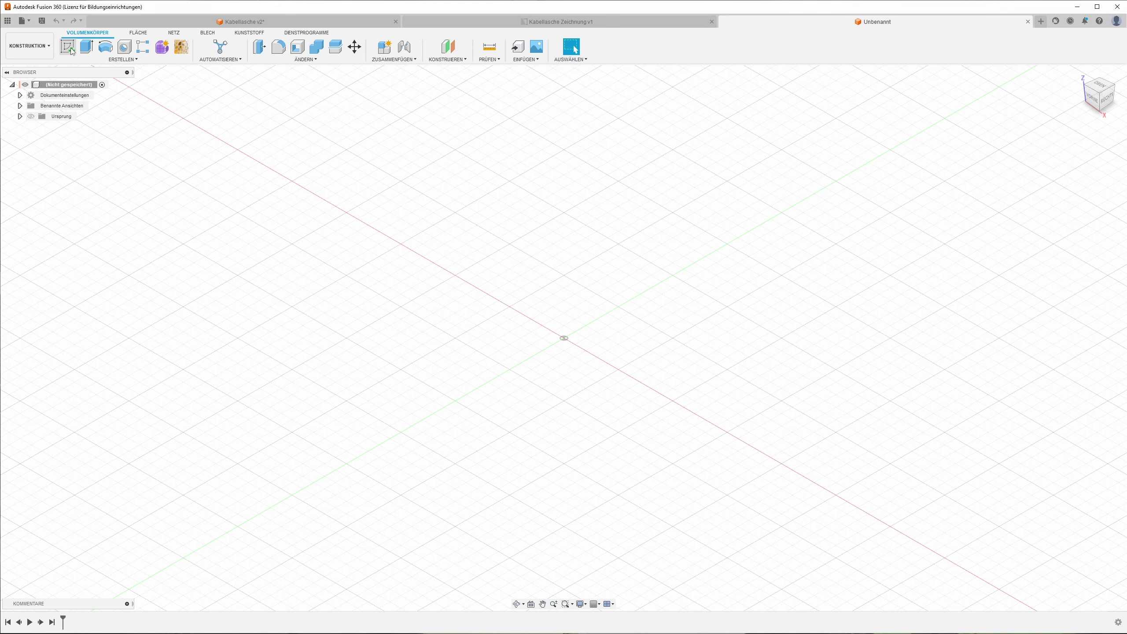
# Step: Start a sketch on the vertical origin plane and draw the base line from the origin
pyautogui.click(67, 46)
pyautogui.click(591, 307)
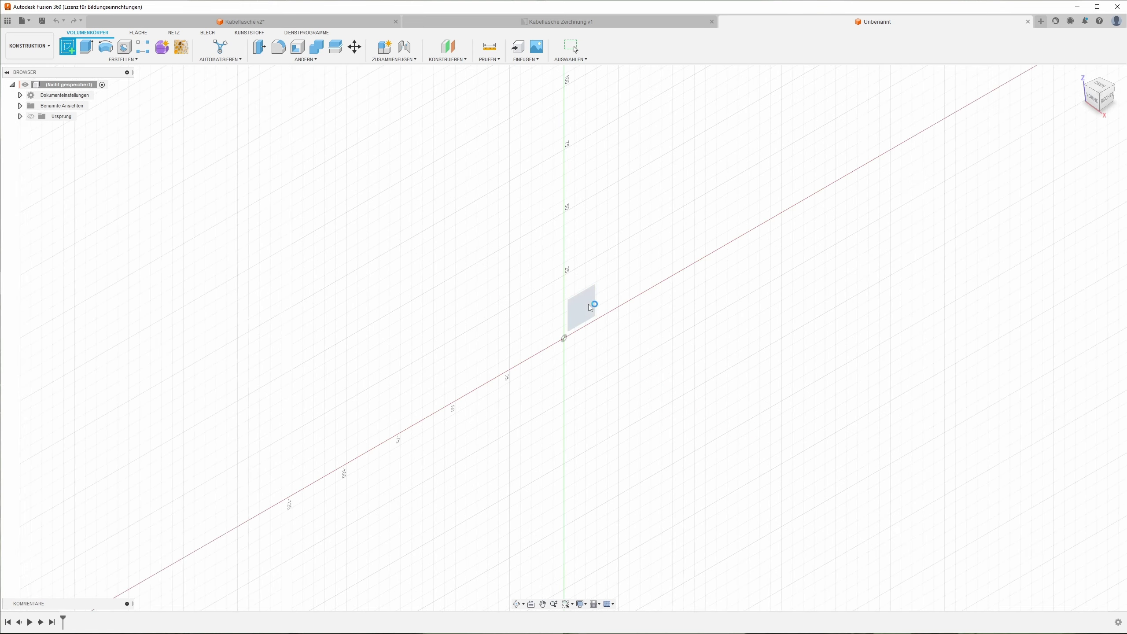
pyautogui.click(108, 46)
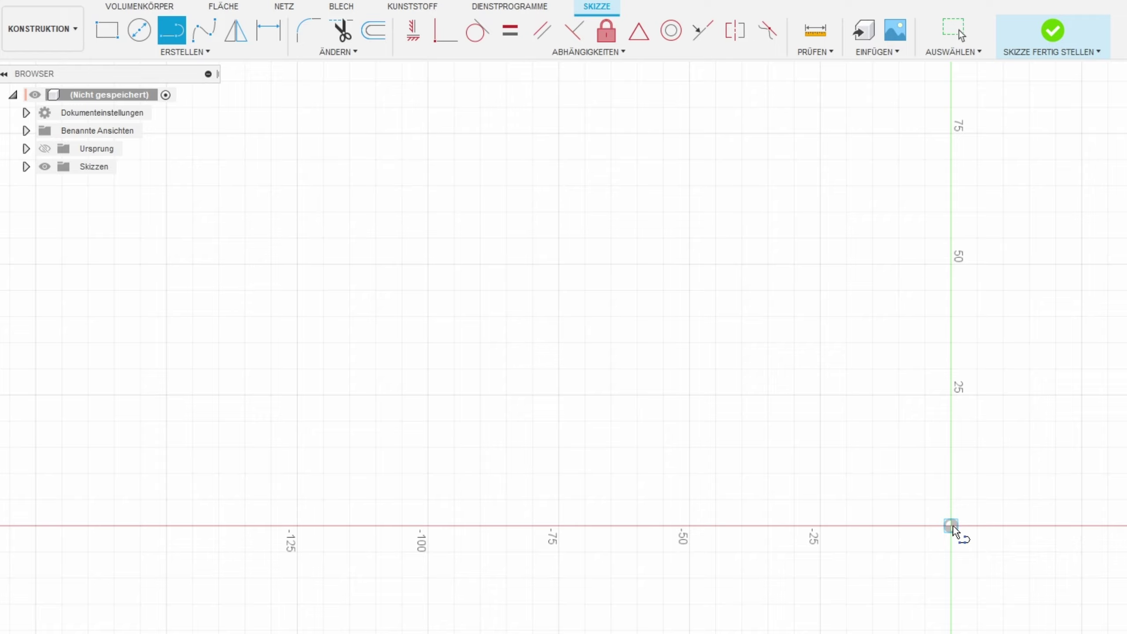
pyautogui.click(950, 525)
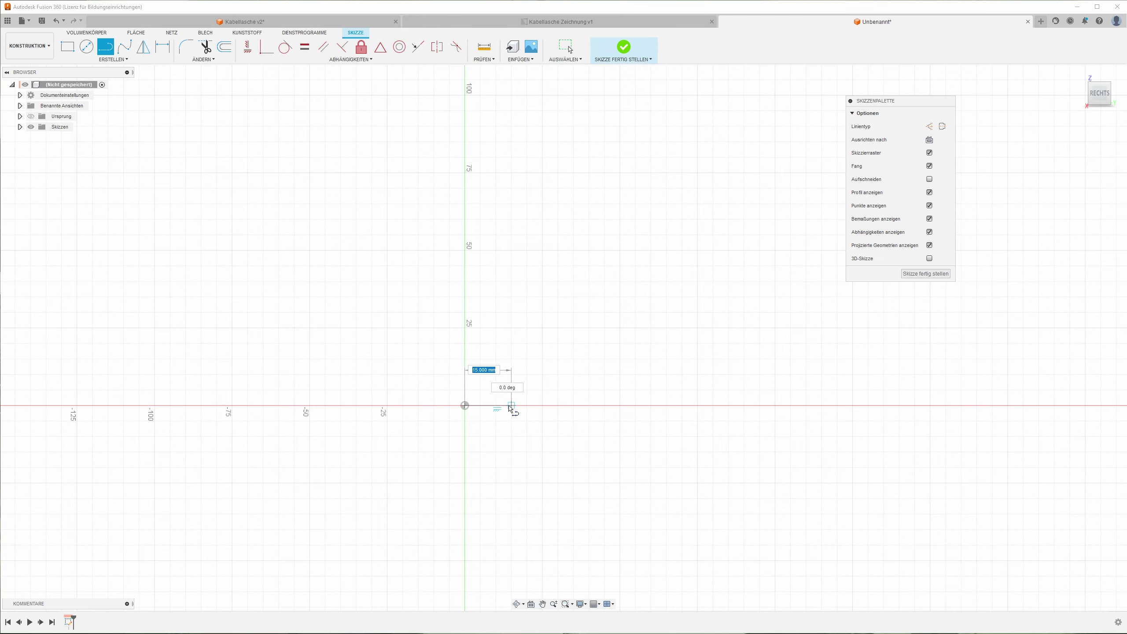
pyautogui.click(510, 406)
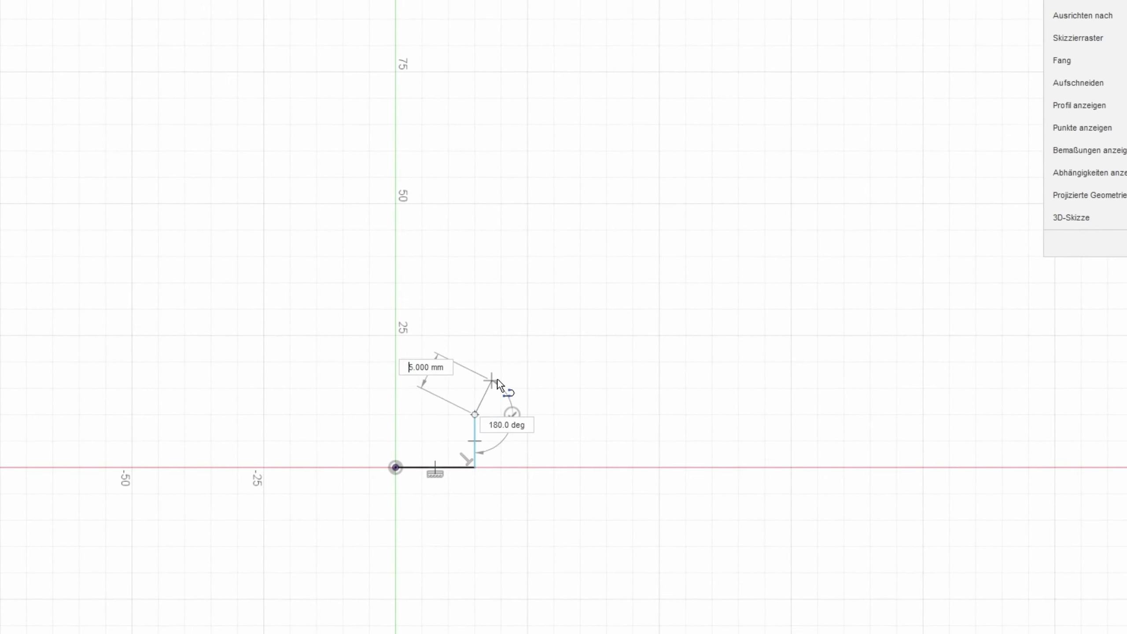
# Step: Add the large tangent arc, the 15 mm flat line and the angled end line
pyautogui.moveTo(474, 415); pyautogui.dragTo(814, 357)
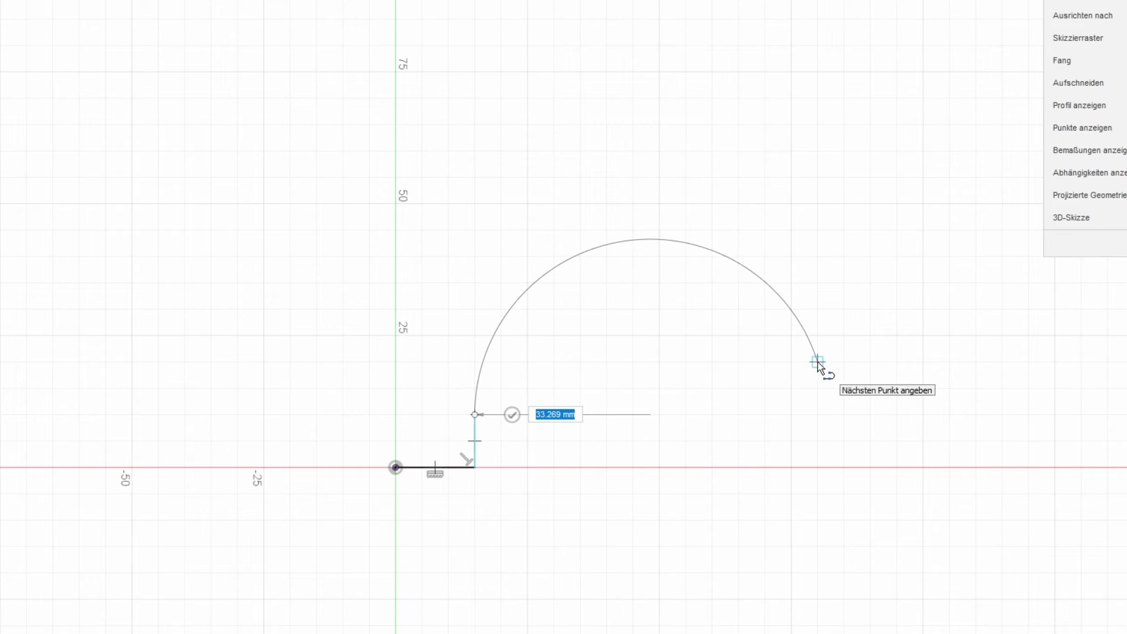
pyautogui.moveTo(813, 356); pyautogui.dragTo(817, 362)
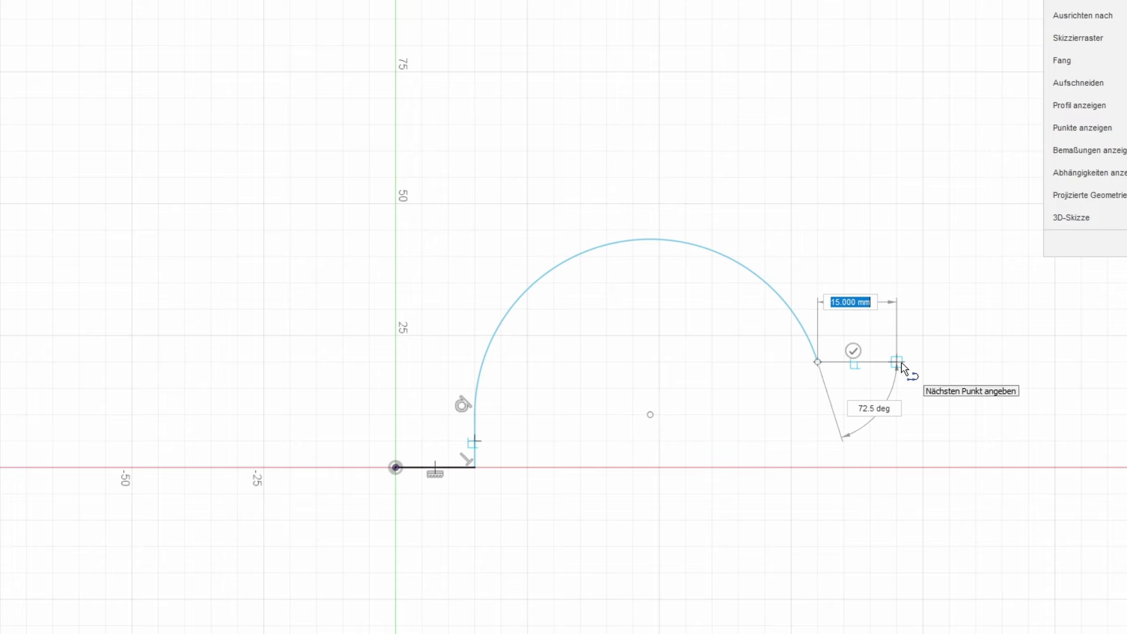
pyautogui.click(901, 363)
pyautogui.click(972, 389)
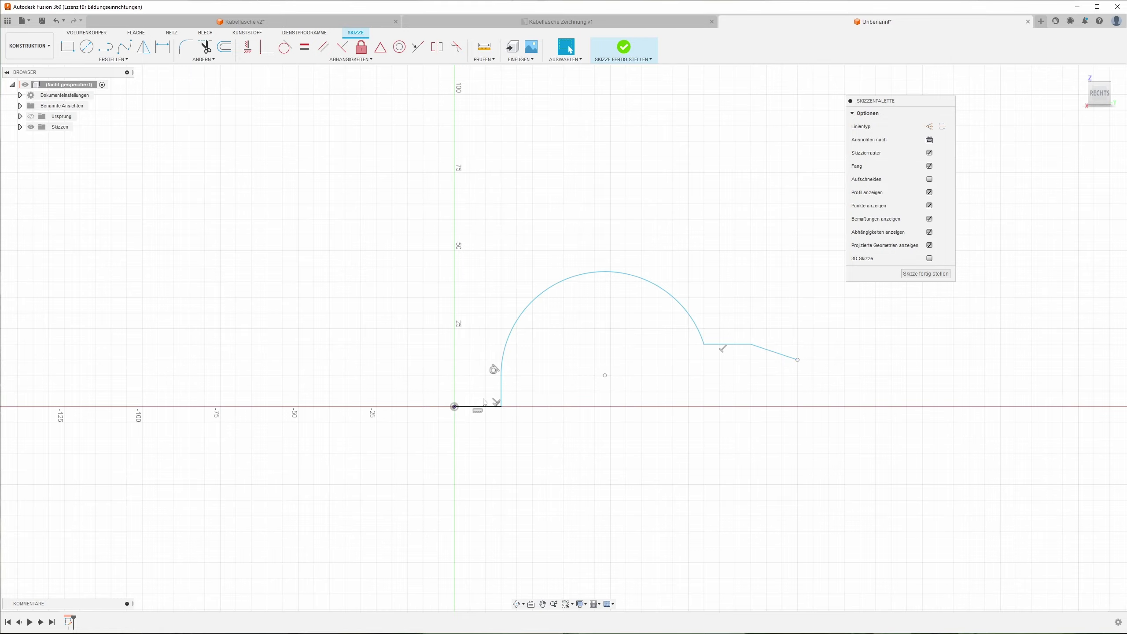
# Step: Round the three profile corners with 2 mm sketch fillets and finish the sketch
pyautogui.click(185, 46)
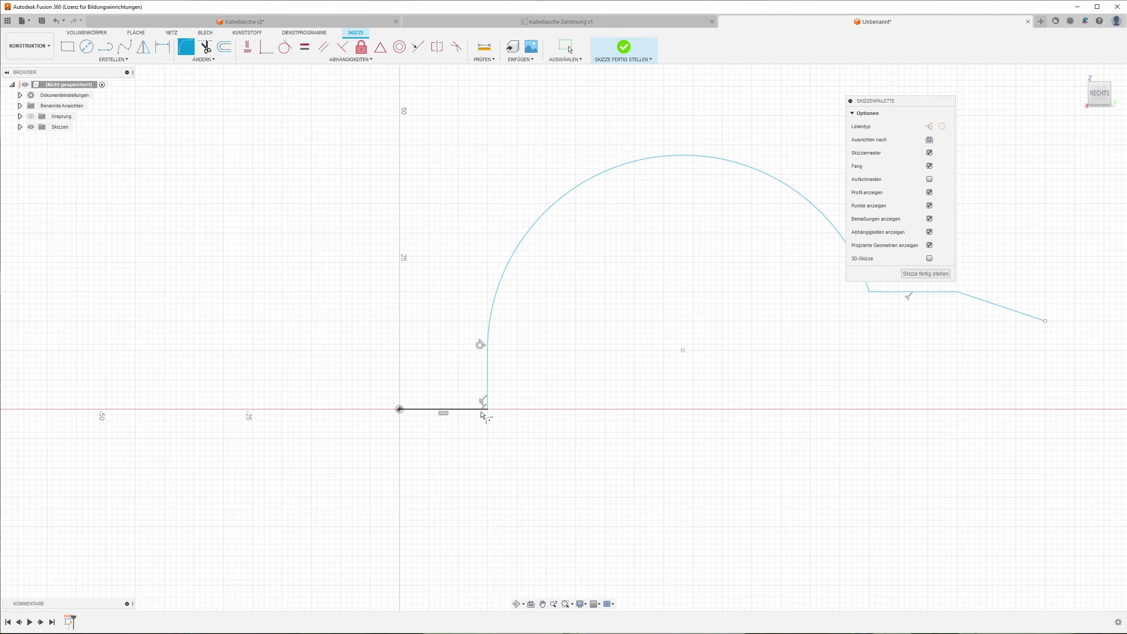
pyautogui.click(488, 409)
pyautogui.scroll(-1, 555, 377)
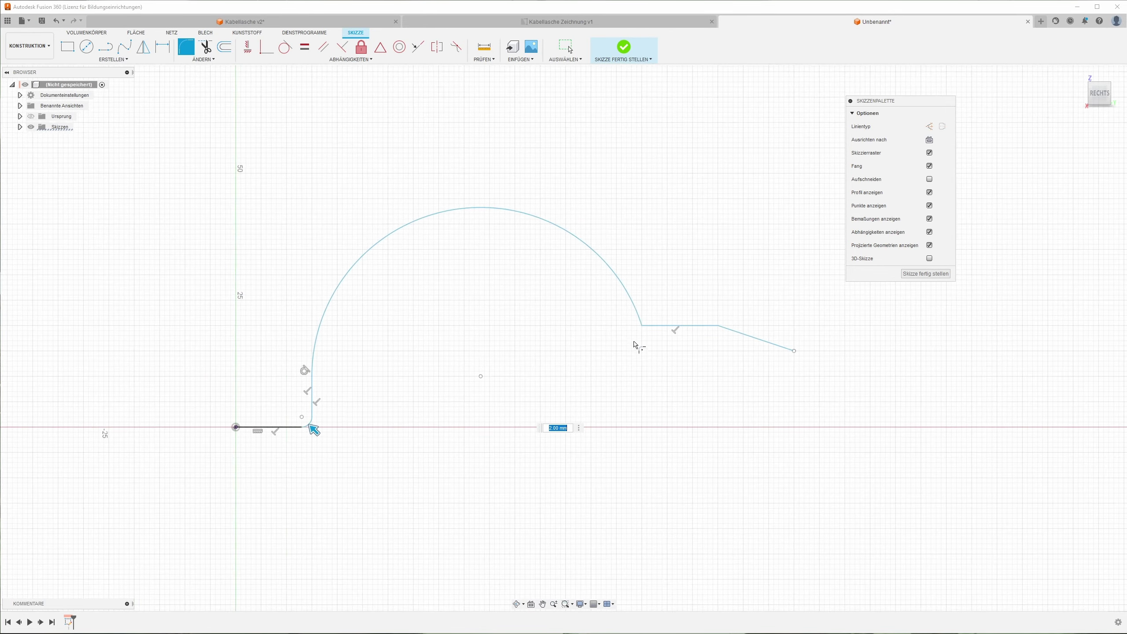
pyautogui.click(642, 326)
pyautogui.click(717, 325)
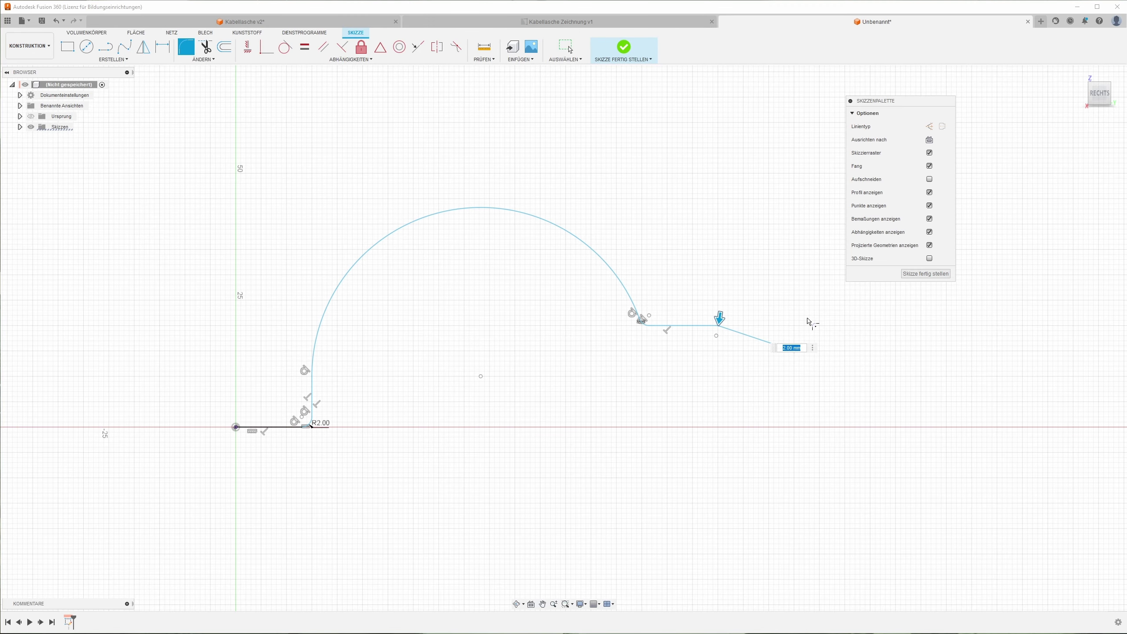
pyautogui.press('Return')
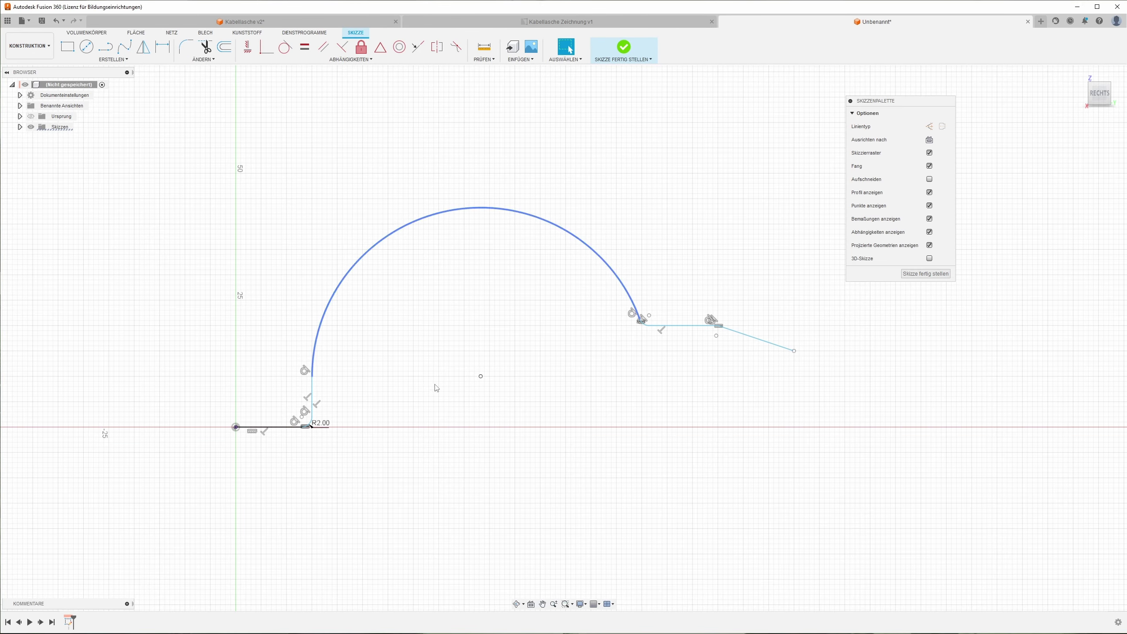
pyautogui.click(916, 275)
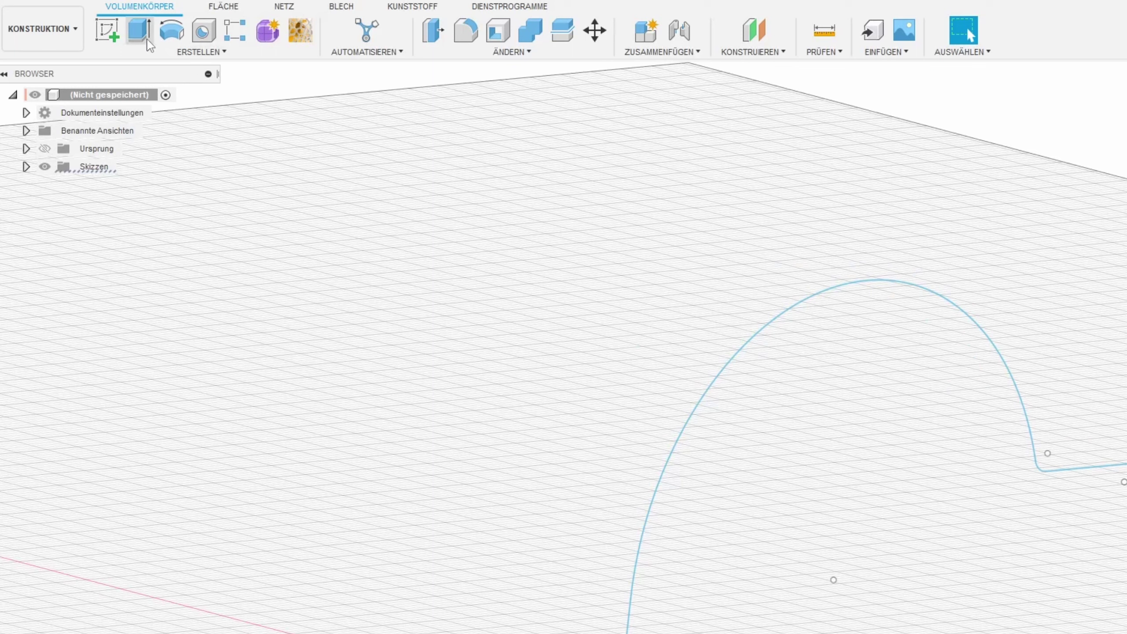
# Step: Preview a thin-wall Symmetrisch extrusion of the profile curve, 7 mm wide and 1 mm thick
pyautogui.click(143, 36)
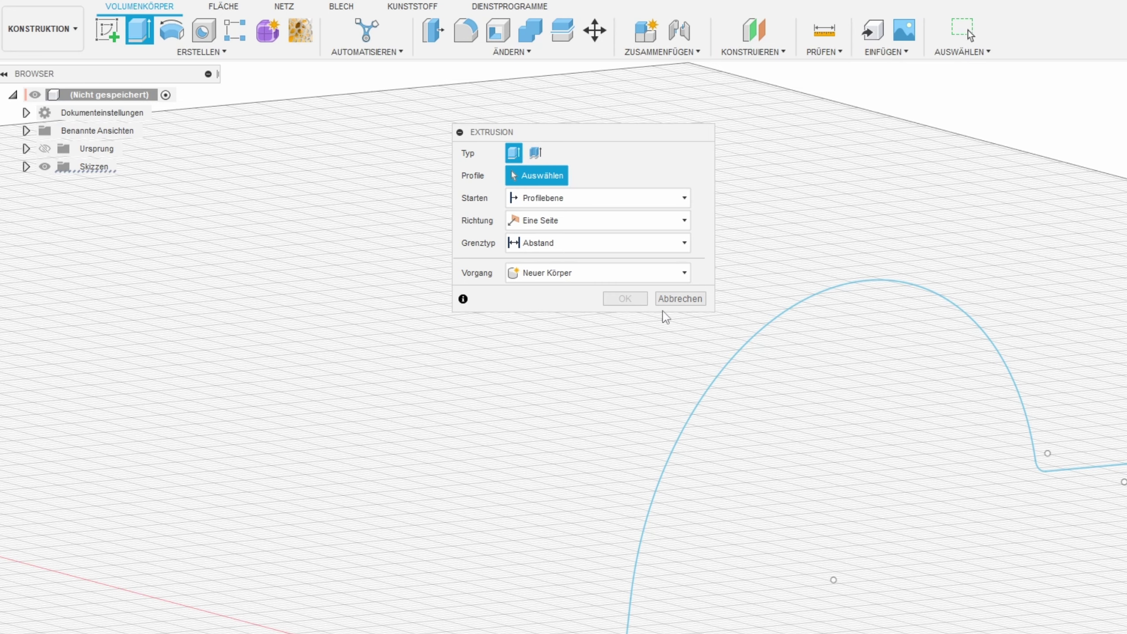
pyautogui.click(328, 119)
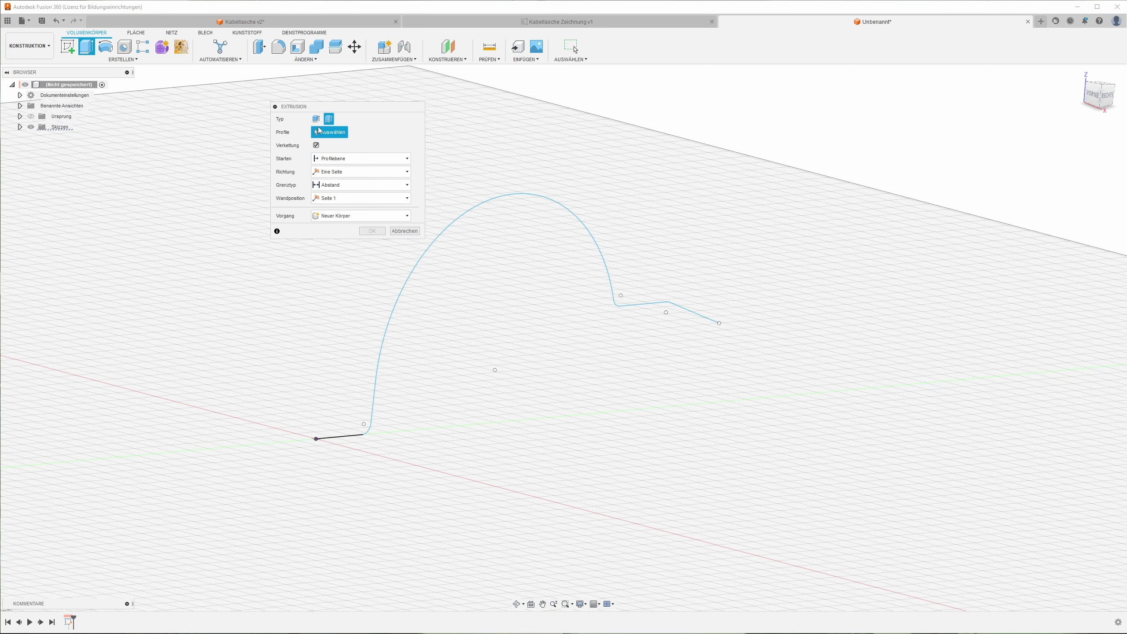
pyautogui.click(346, 436)
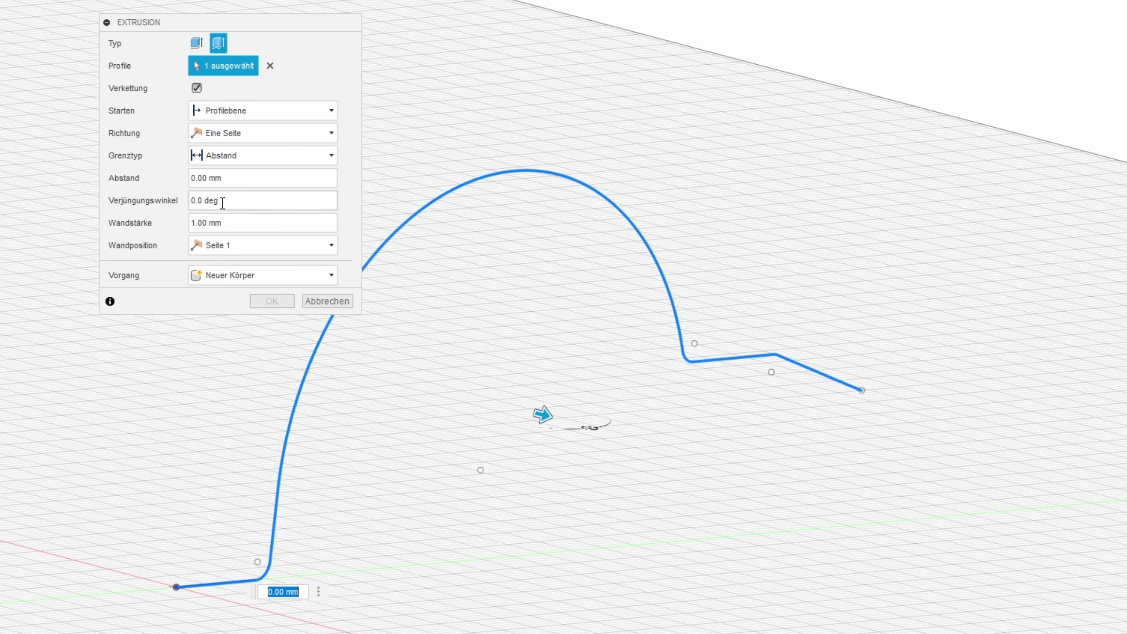
pyautogui.click(240, 134)
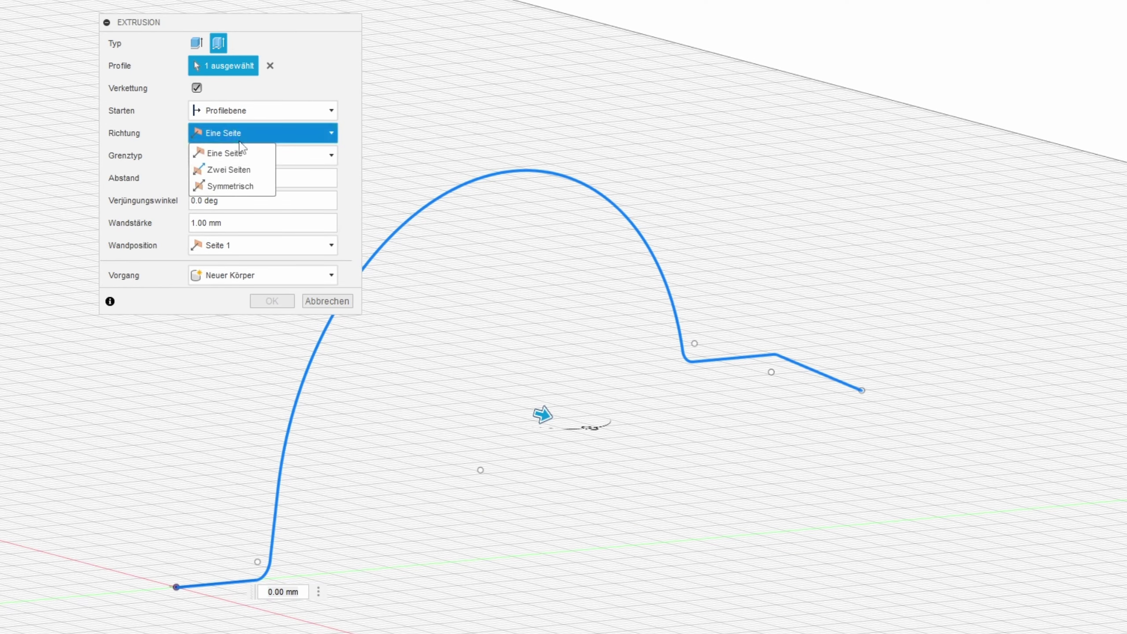
pyautogui.click(240, 187)
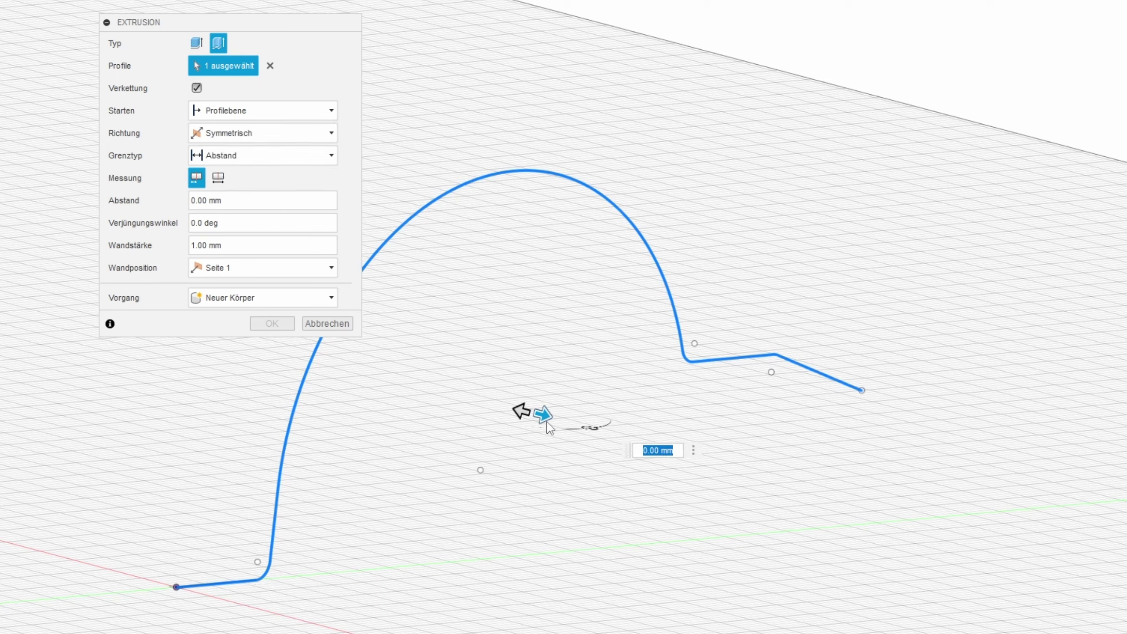
pyautogui.moveTo(546, 413); pyautogui.dragTo(595, 425)
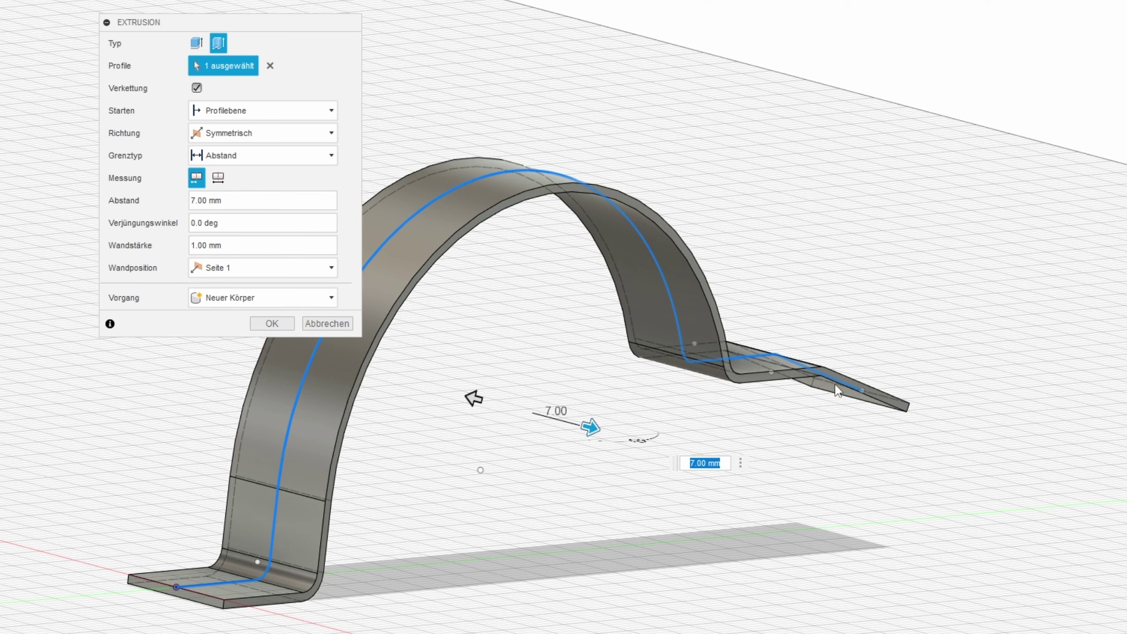
pyautogui.moveTo(339, 503)
pyautogui.keyDown('shift'); pyautogui.mouseDown(button='middle')
pyautogui.moveTo(186, 584)
pyautogui.moveTo(226, 617)
pyautogui.mouseUp(button='middle'); pyautogui.keyUp('shift')
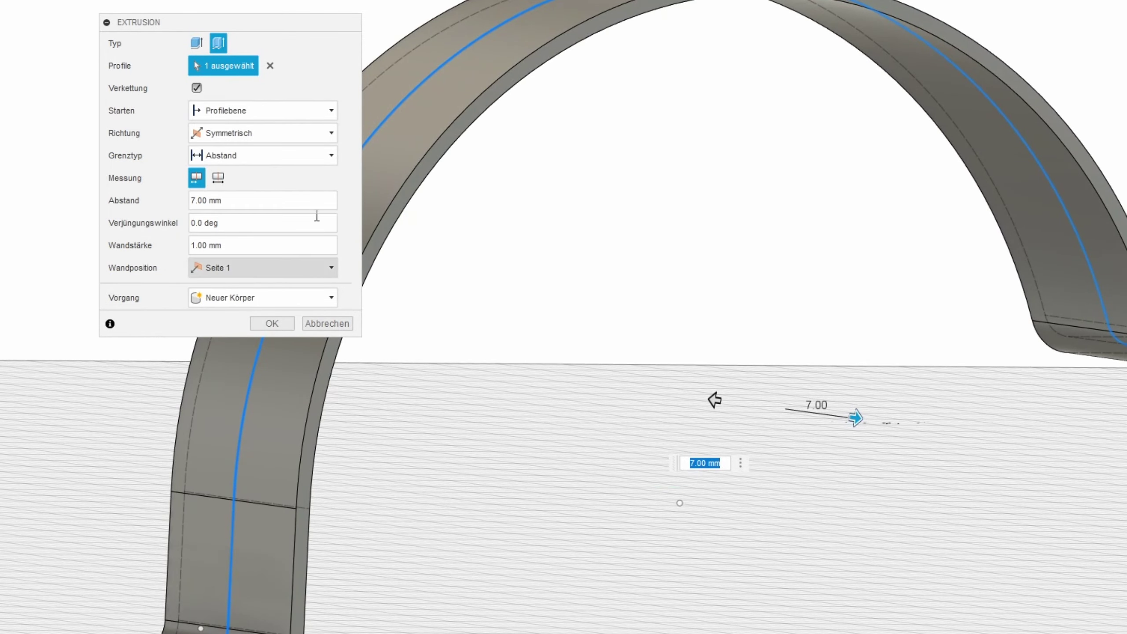
pyautogui.keyDown('shift'); pyautogui.moveTo(1008, 268); pyautogui.dragTo(930, 162, button='middle'); pyautogui.keyUp('shift')
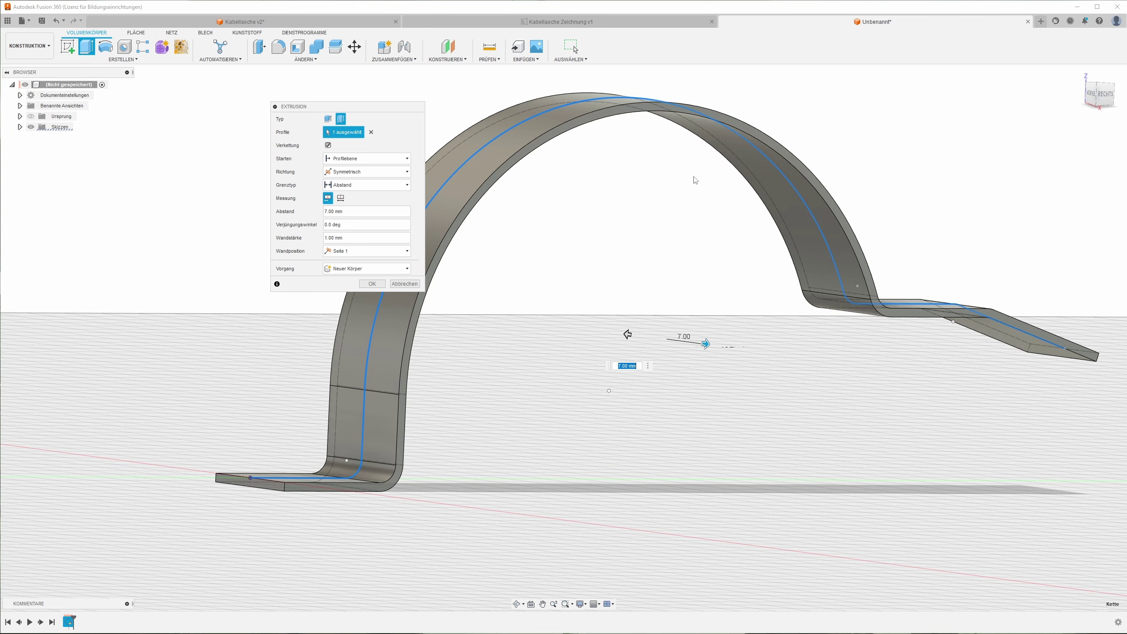
pyautogui.moveTo(517, 215)
pyautogui.keyDown('shift'); pyautogui.mouseDown(button='middle')
pyautogui.moveTo(343, 466)
pyautogui.moveTo(313, 476)
pyautogui.mouseUp(button='middle'); pyautogui.keyUp('shift')
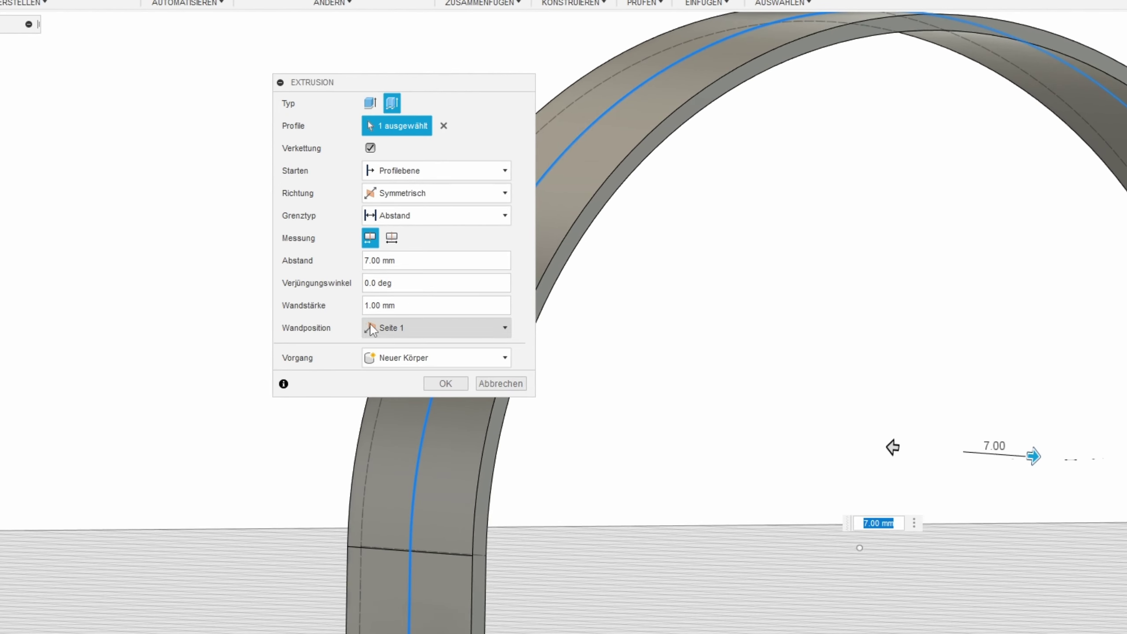
# Step: Set the wall position to Seite 2 and confirm the 7 mm, 1 mm-thick extrusion
pyautogui.click(427, 328)
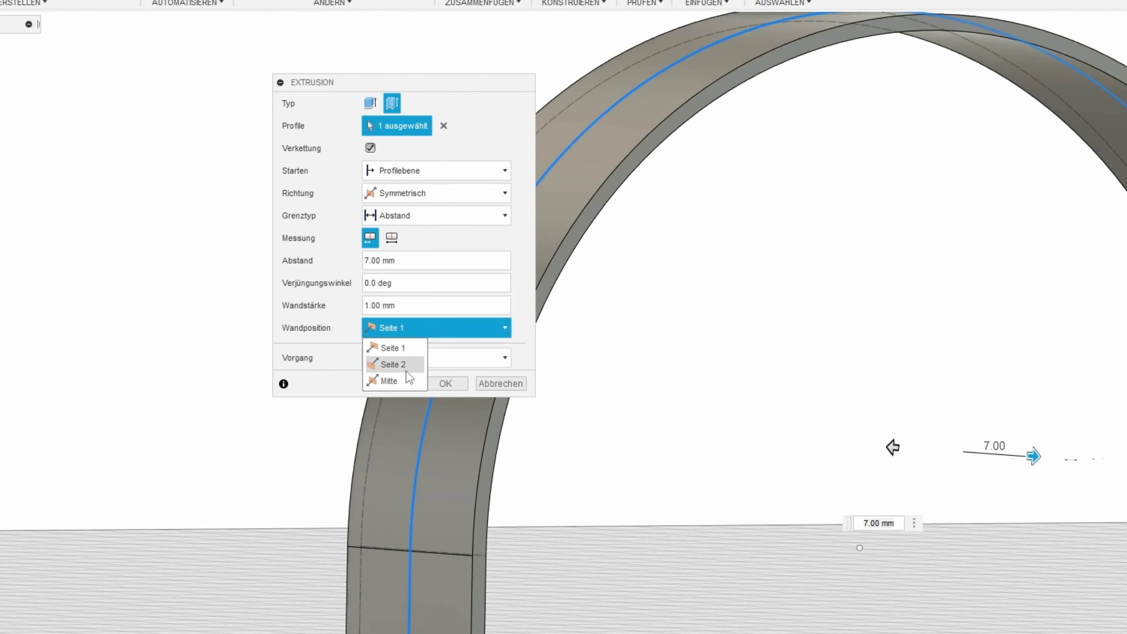
pyautogui.click(395, 382)
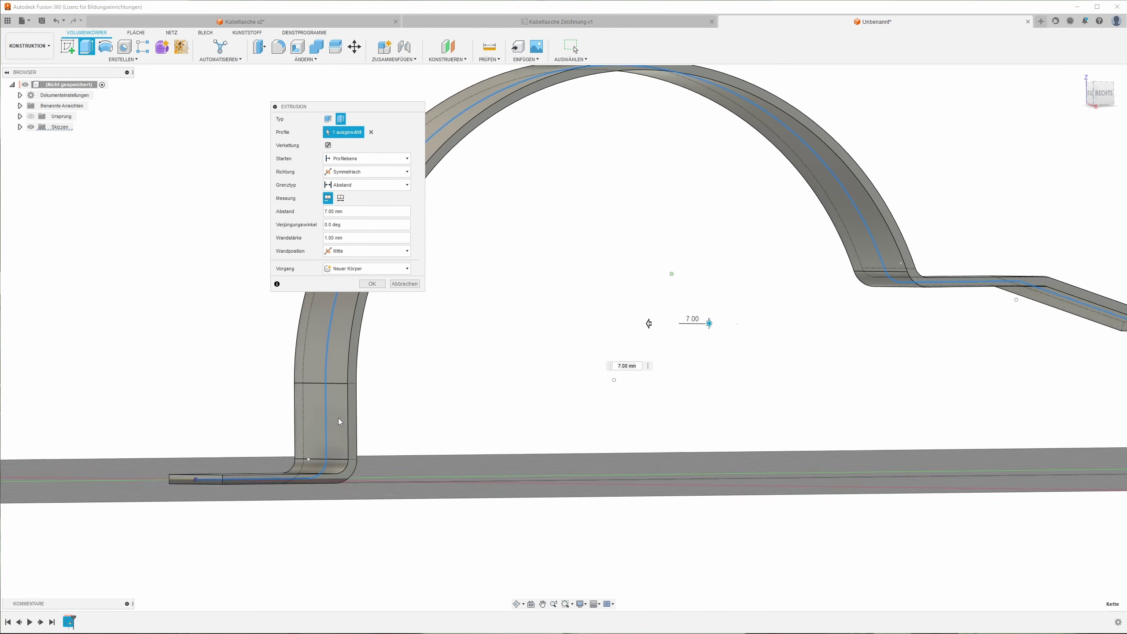
pyautogui.keyDown('shift'); pyautogui.moveTo(710, 133); pyautogui.dragTo(747, 111, button='middle'); pyautogui.keyUp('shift')
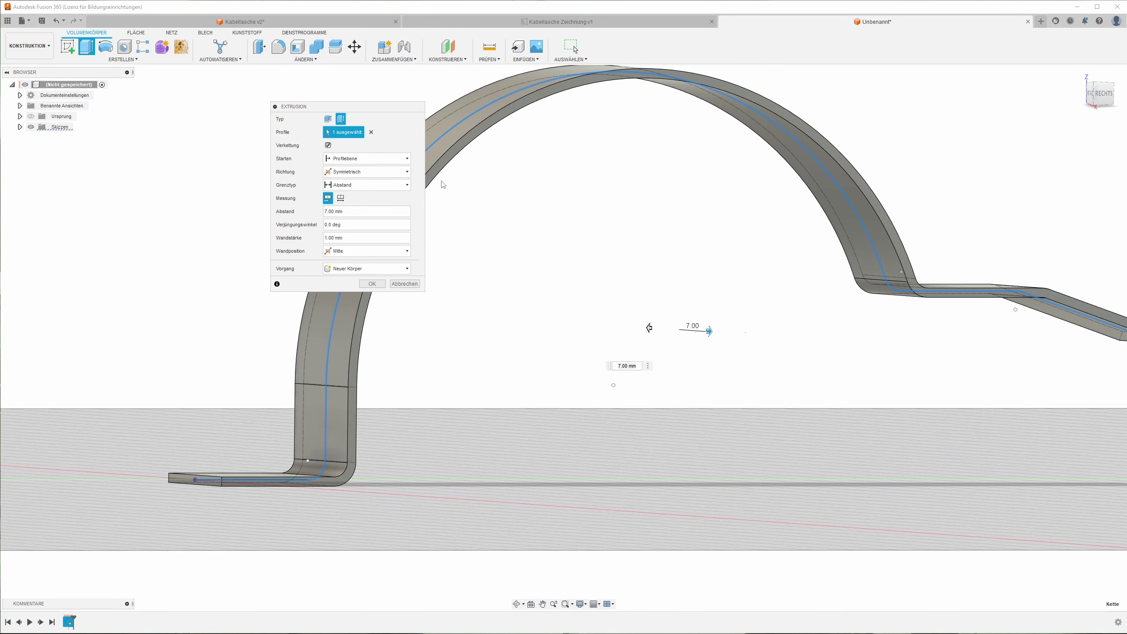
pyautogui.click(350, 251)
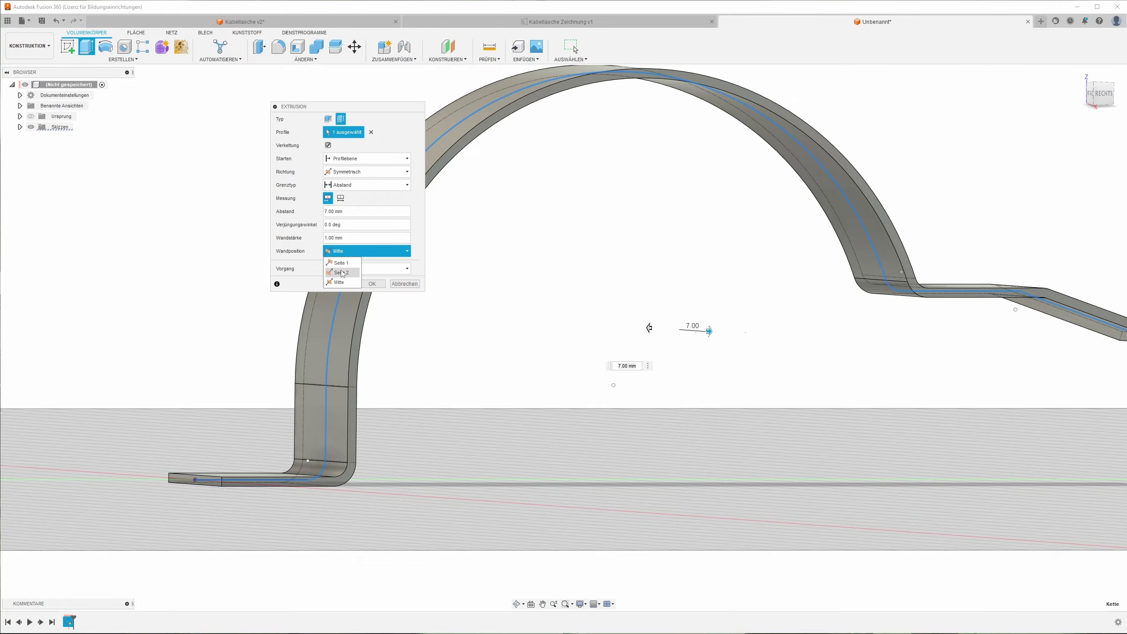
pyautogui.click(348, 273)
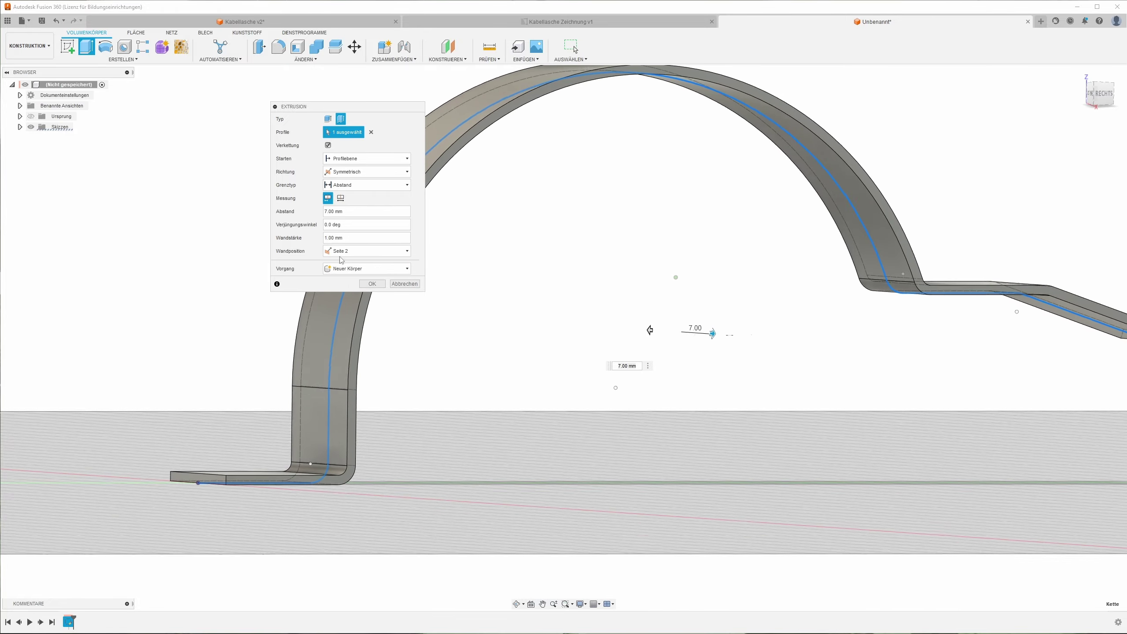
pyautogui.moveTo(323, 489)
pyautogui.keyDown('shift'); pyautogui.mouseDown(button='middle')
pyautogui.moveTo(798, 319)
pyautogui.moveTo(379, 289)
pyautogui.mouseUp(button='middle'); pyautogui.keyUp('shift')
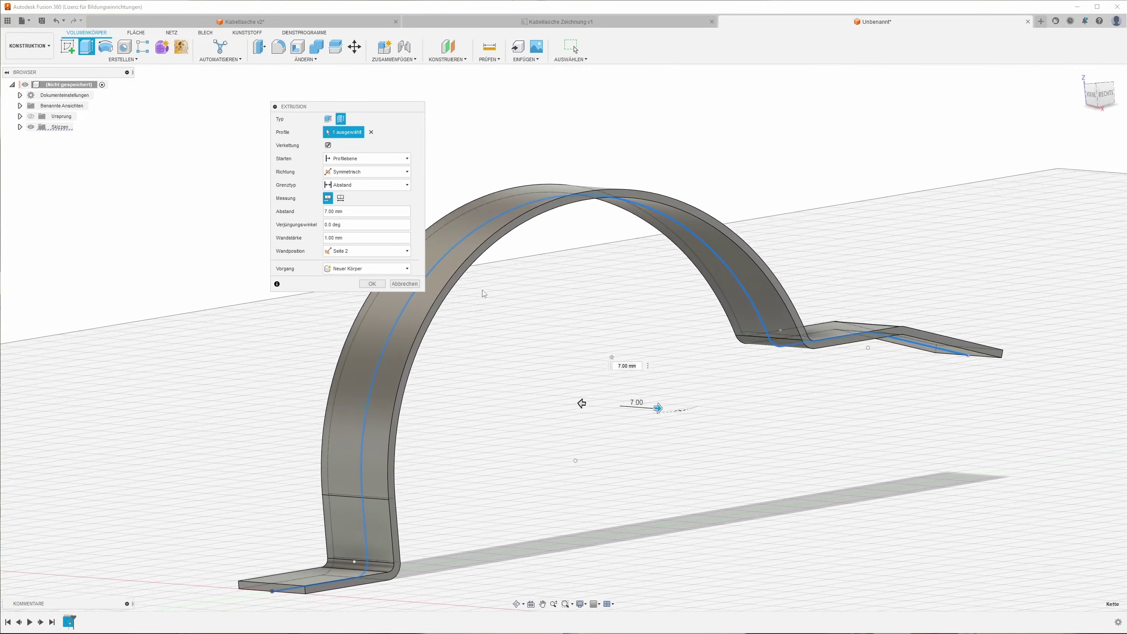
pyautogui.click(373, 285)
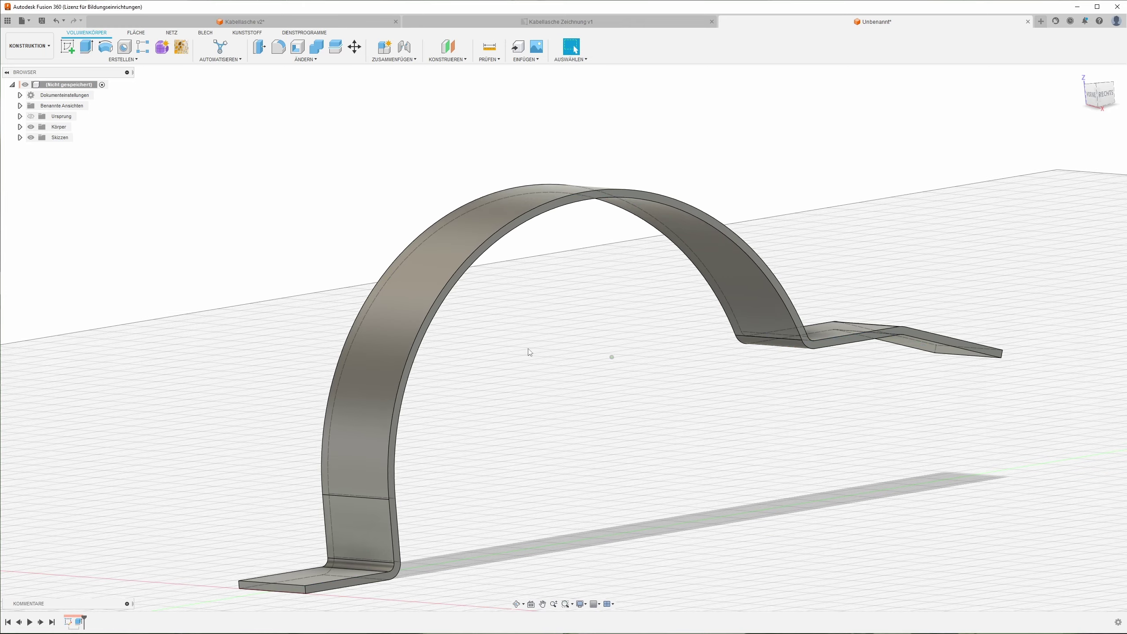
# Step: Apply the ABS (Grün) appearance to the clamp body
pyautogui.keyDown('shift'); pyautogui.moveTo(528, 351); pyautogui.dragTo(539, 345, button='middle'); pyautogui.keyUp('shift')
pyautogui.press('a')
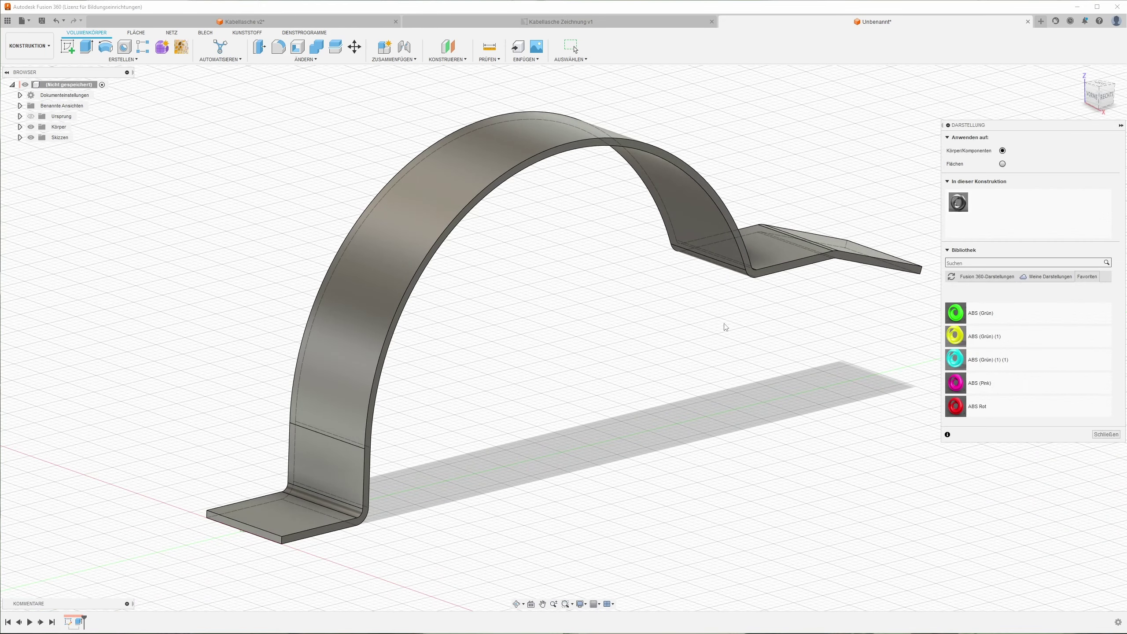
pyautogui.moveTo(954, 302); pyautogui.dragTo(775, 247)
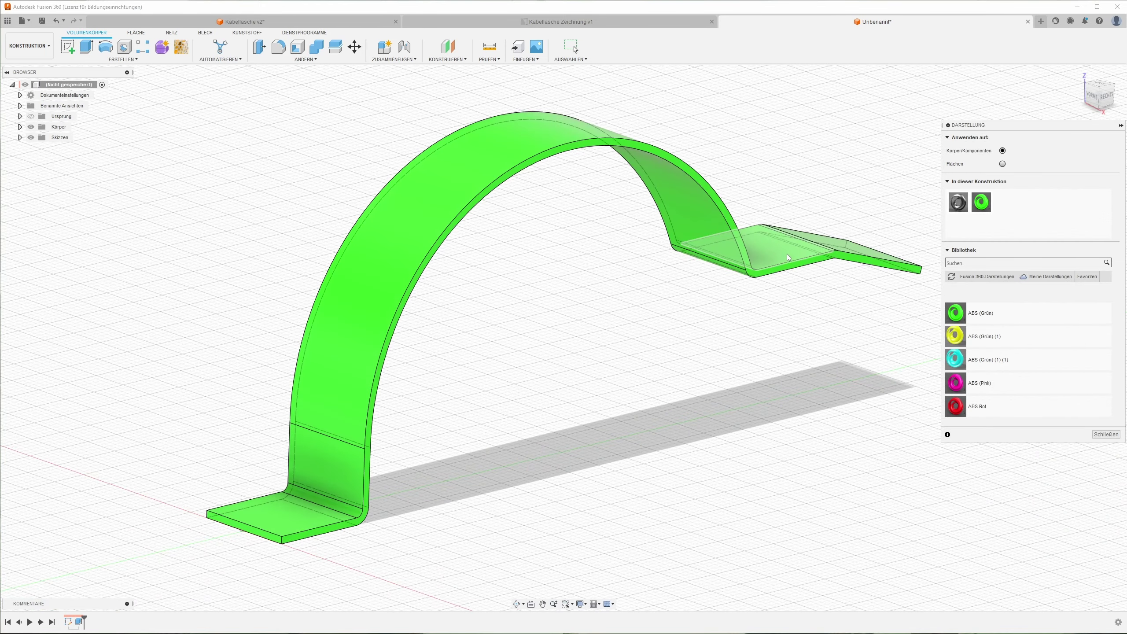
pyautogui.click(1106, 435)
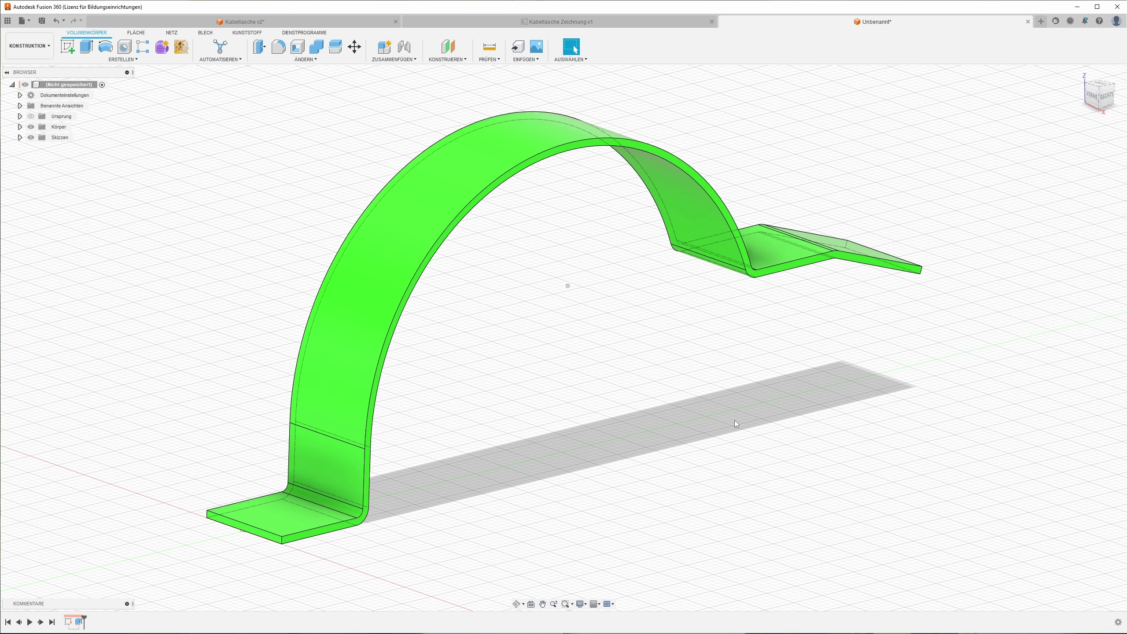
pyautogui.moveTo(734, 424)
pyautogui.keyDown('shift'); pyautogui.mouseDown(button='middle')
pyautogui.moveTo(548, 402)
pyautogui.moveTo(336, 558)
pyautogui.mouseUp(button='middle'); pyautogui.keyUp('shift')
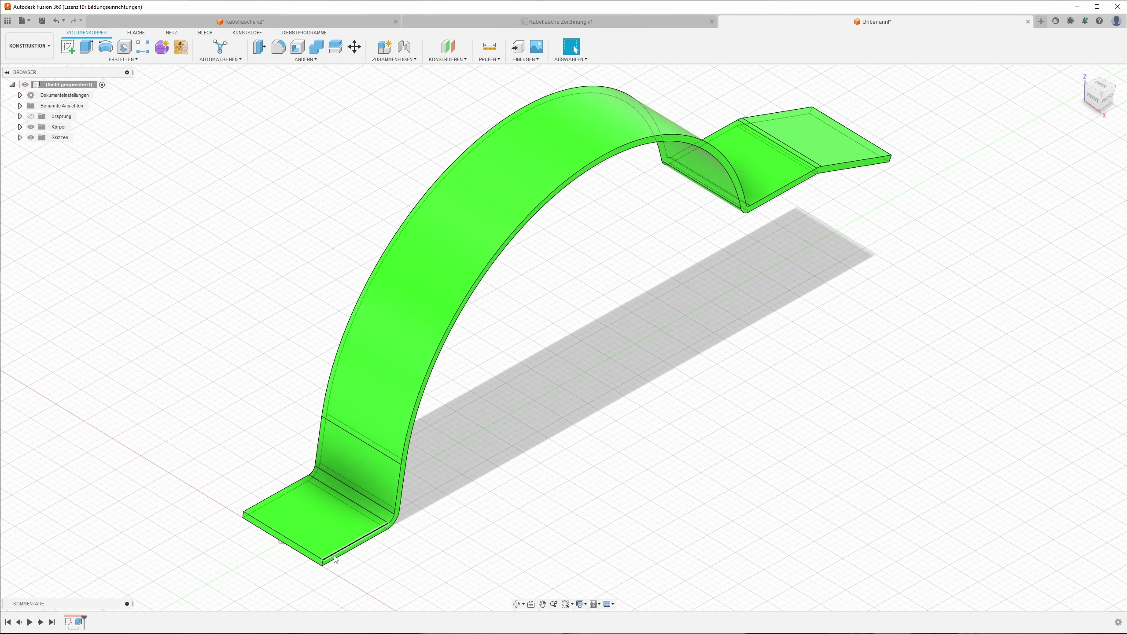
pyautogui.keyDown('shift'); pyautogui.moveTo(364, 387); pyautogui.dragTo(364, 410, button='middle'); pyautogui.keyUp('shift')
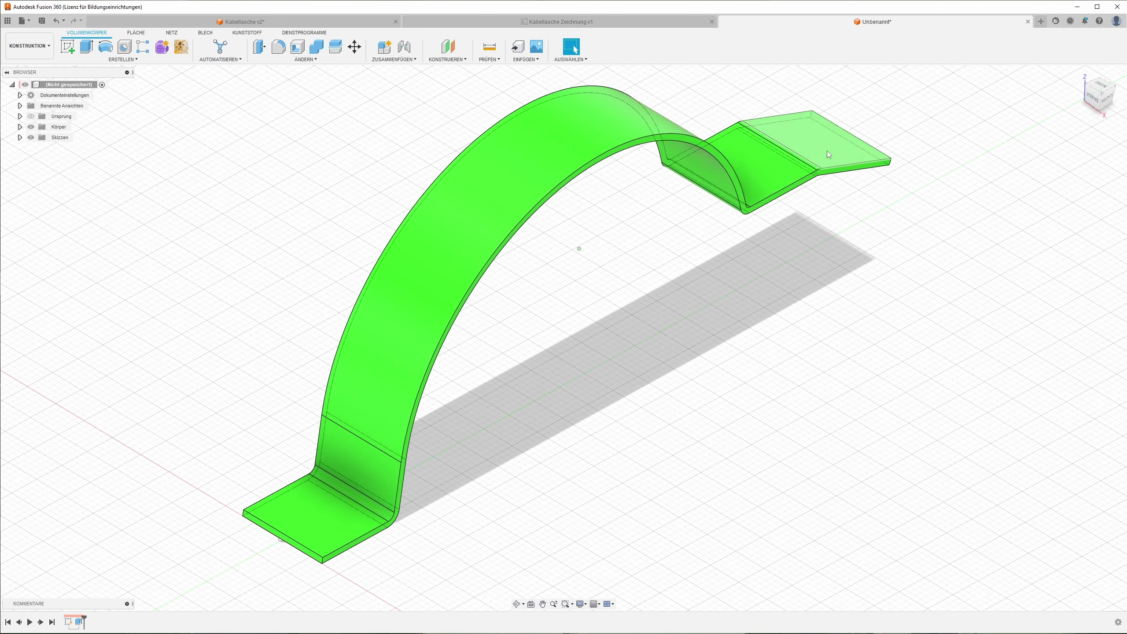
pyautogui.keyDown('shift'); pyautogui.moveTo(579, 248); pyautogui.dragTo(507, 303, button='middle'); pyautogui.keyUp('shift')
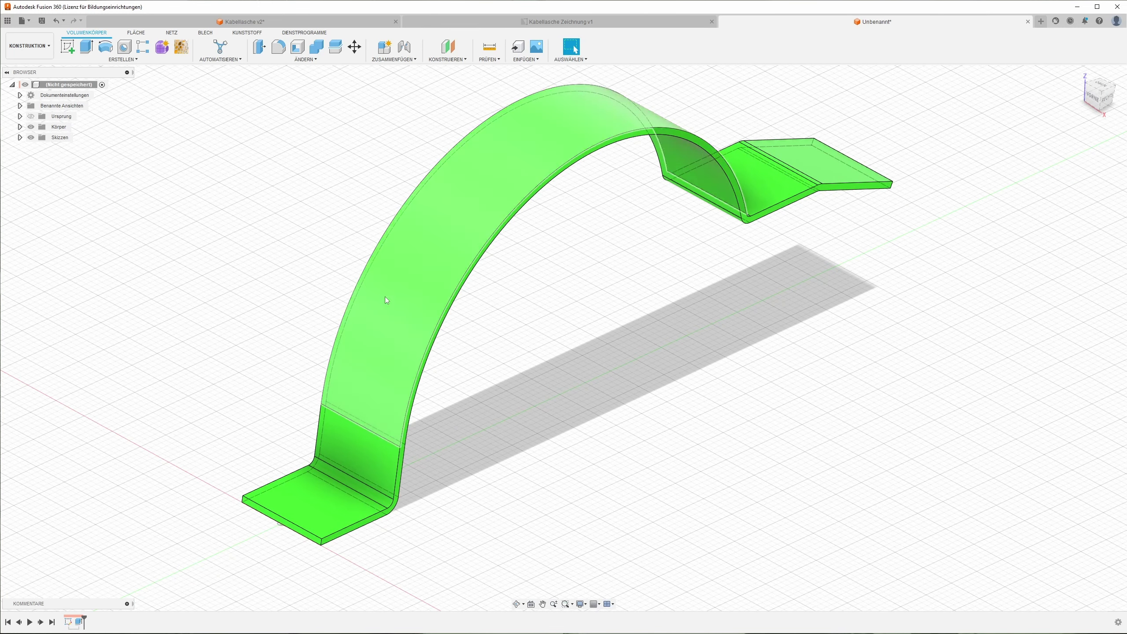
pyautogui.click(68, 50)
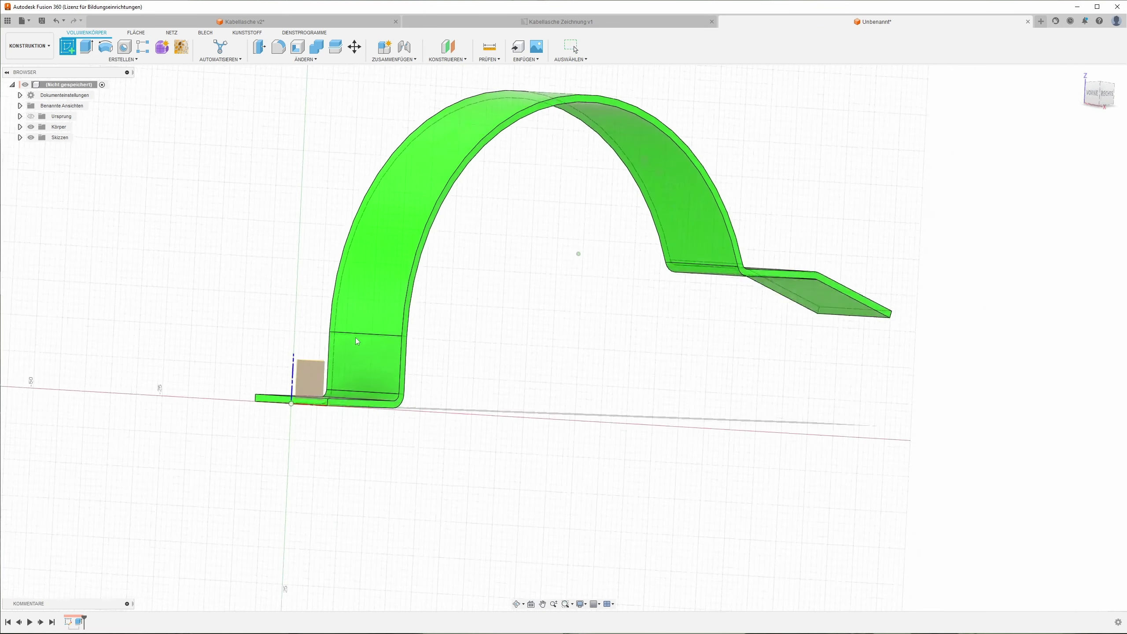
# Step: On the flaps' underside face, sketch one hole circle on each foot and finish the sketch
pyautogui.keyDown('shift'); pyautogui.moveTo(356, 337); pyautogui.dragTo(345, 289, button='middle'); pyautogui.keyUp('shift')
pyautogui.click(345, 289)
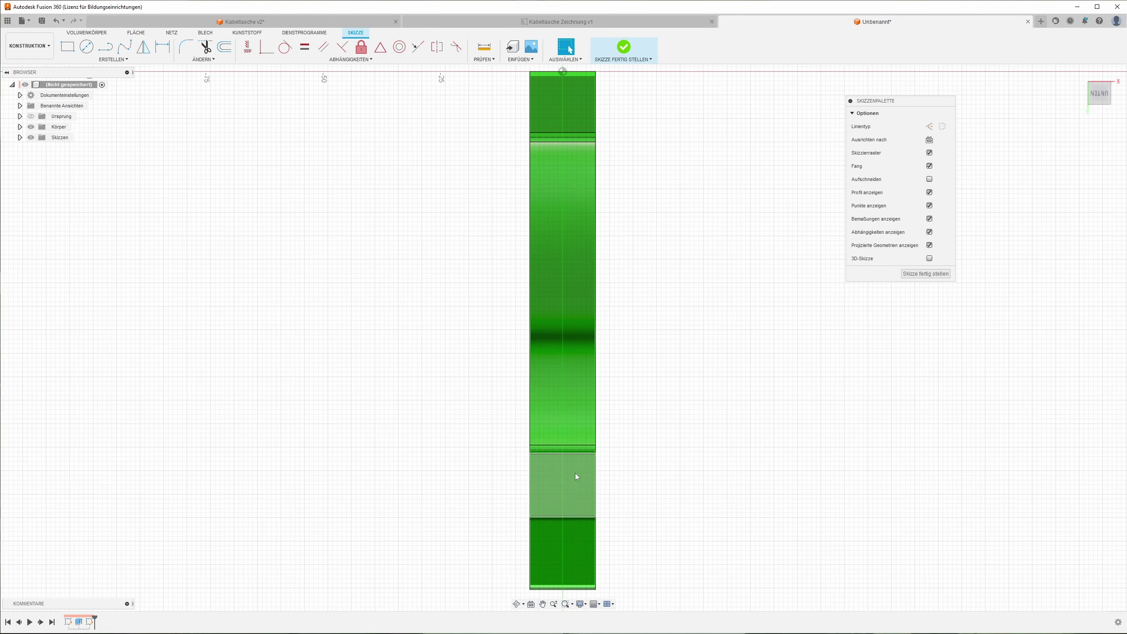
pyautogui.click(86, 47)
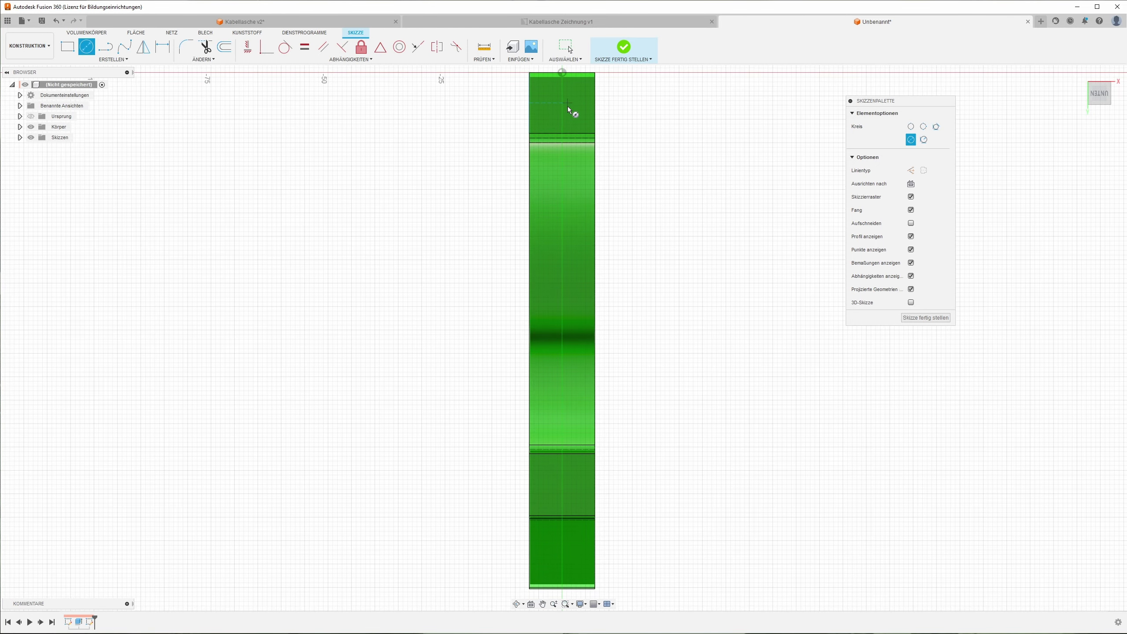
pyautogui.scroll(2, 567, 106)
pyautogui.click(561, 102)
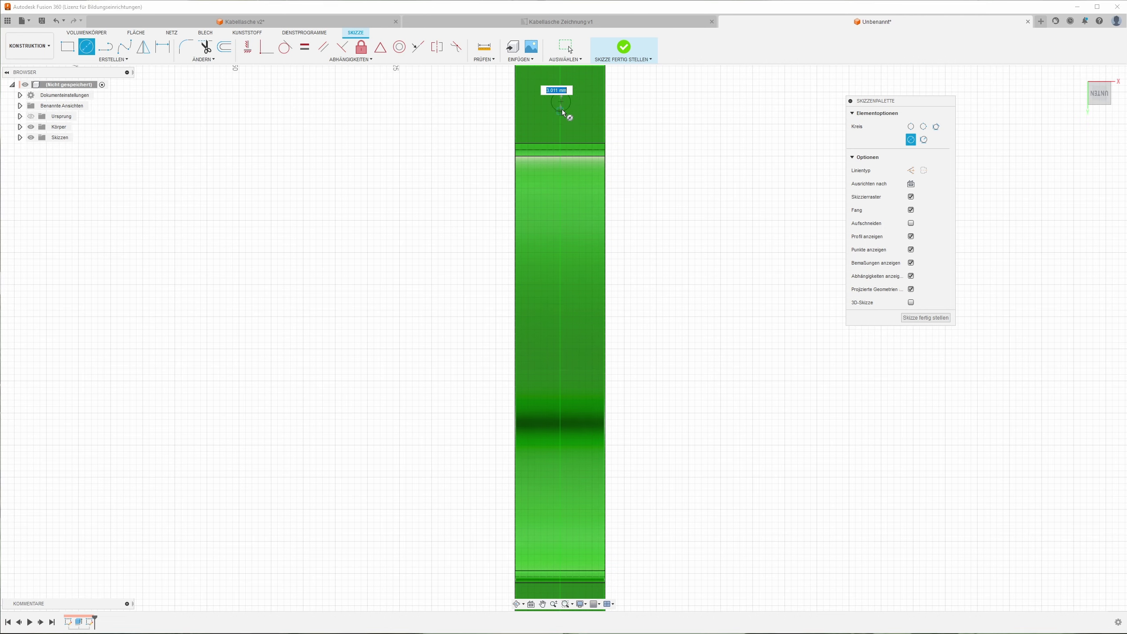
pyautogui.click(568, 118)
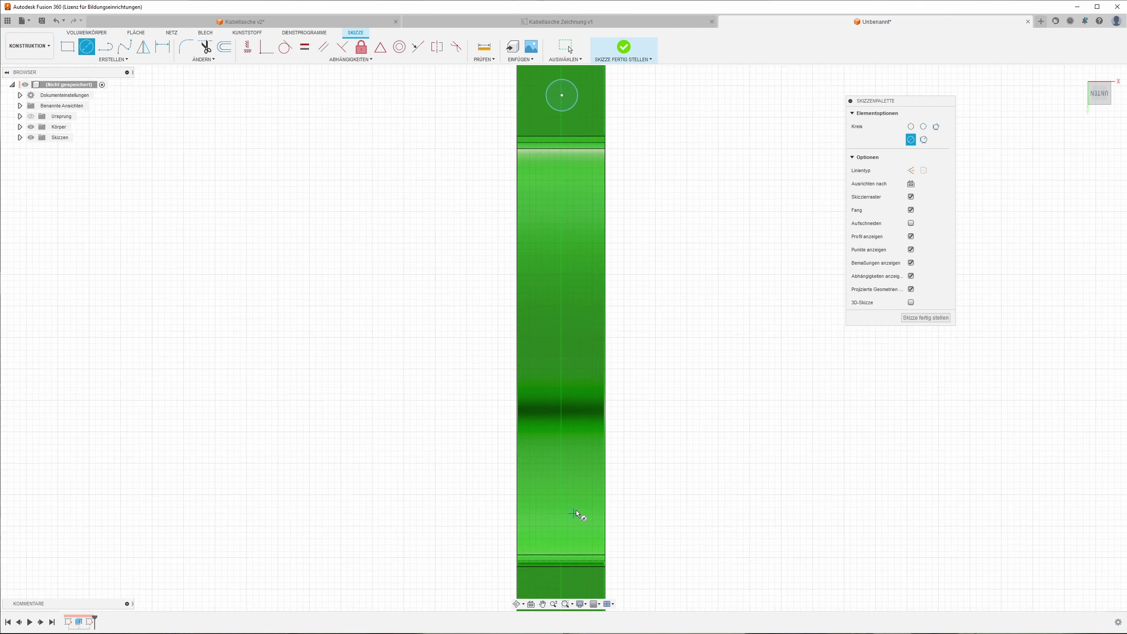
pyautogui.scroll(-1, 576, 488)
pyautogui.click(560, 417)
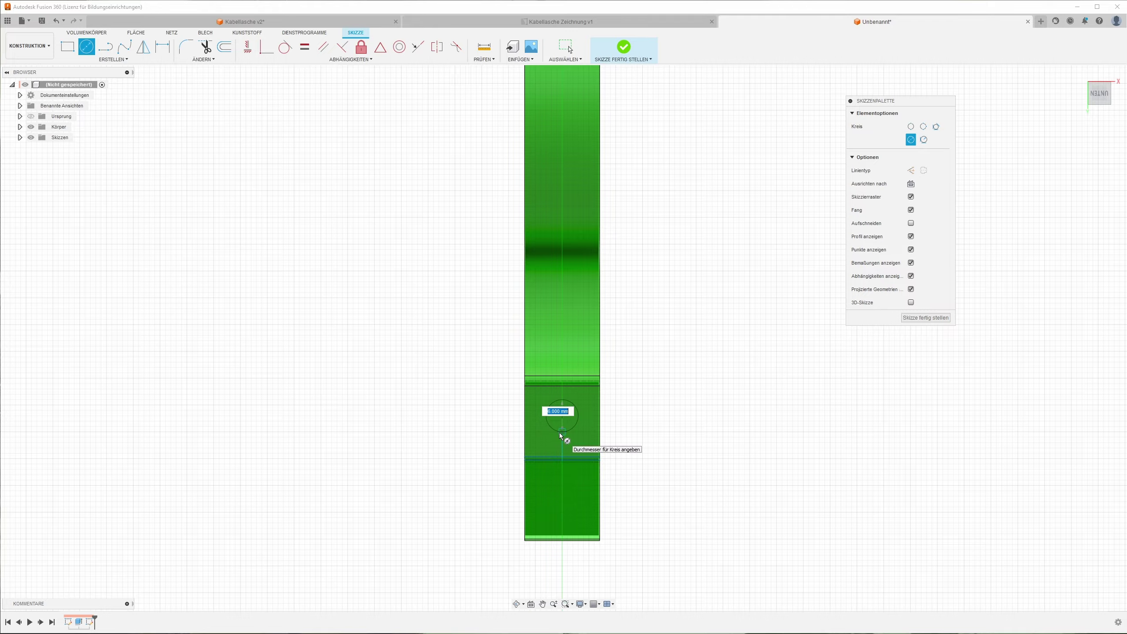
pyautogui.scroll(-1, 629, 395)
pyautogui.scroll(-1, 893, 331)
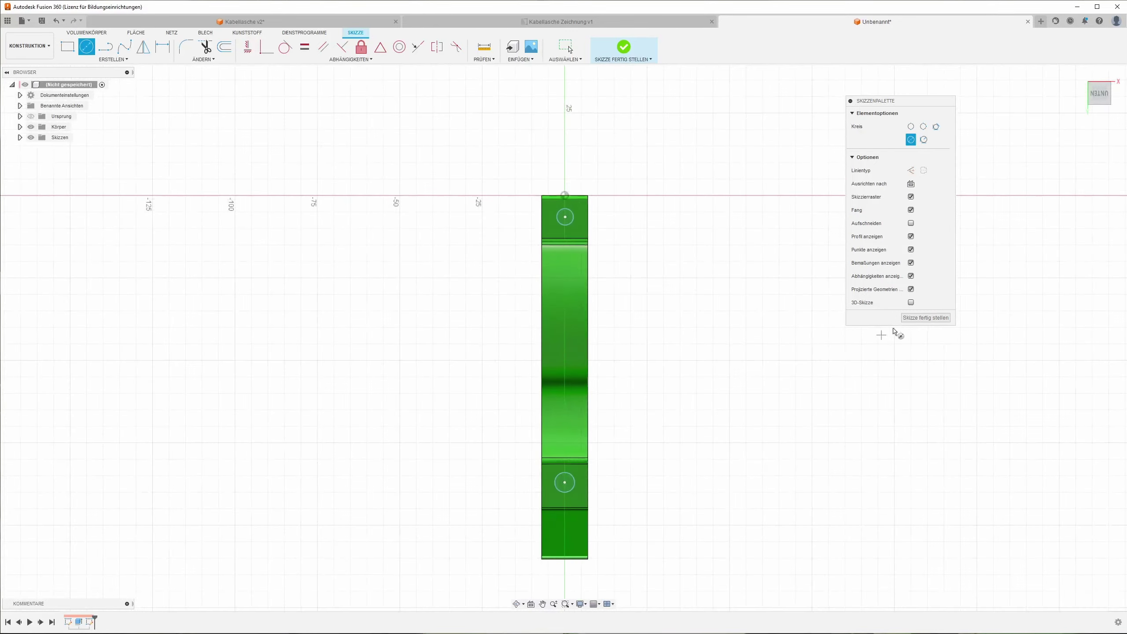
pyautogui.click(925, 317)
pyautogui.moveTo(725, 312)
pyautogui.keyDown('shift'); pyautogui.mouseDown(button='middle')
pyautogui.moveTo(682, 289)
pyautogui.moveTo(576, 316)
pyautogui.moveTo(565, 309)
pyautogui.moveTo(589, 305)
pyautogui.moveTo(360, 245)
pyautogui.moveTo(226, 157)
pyautogui.mouseUp(button='middle'); pyautogui.keyUp('shift')
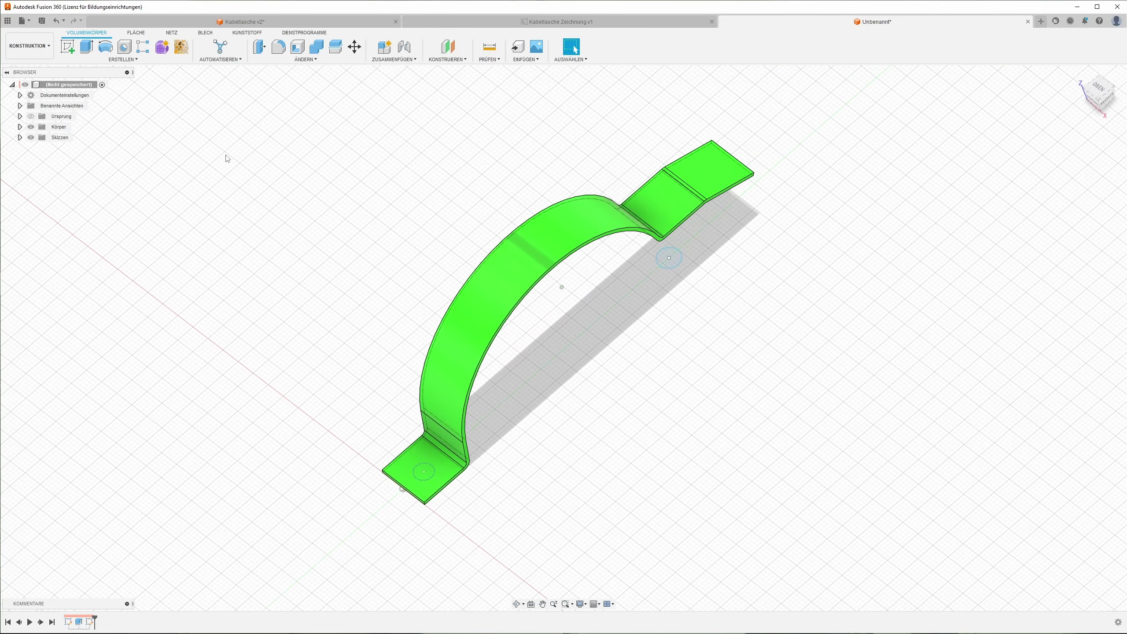
# Step: Extrude both circle profiles as a cut with extent type Alle to hole both foot flaps
pyautogui.click(86, 46)
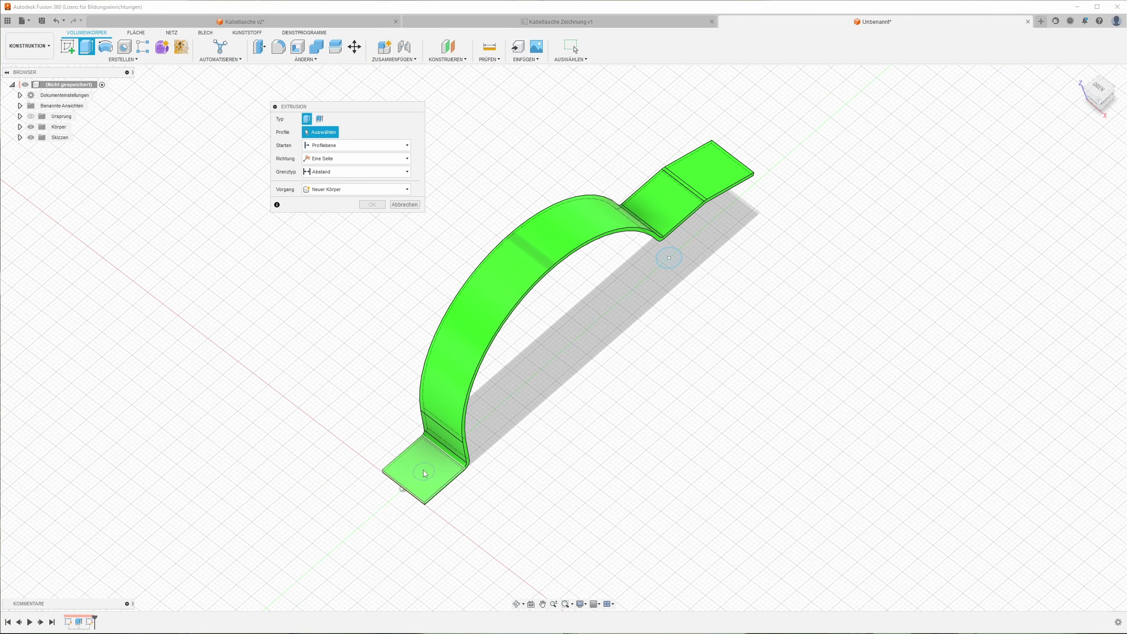
pyautogui.keyDown('shift'); pyautogui.moveTo(424, 473); pyautogui.dragTo(451, 398, button='middle'); pyautogui.keyUp('shift')
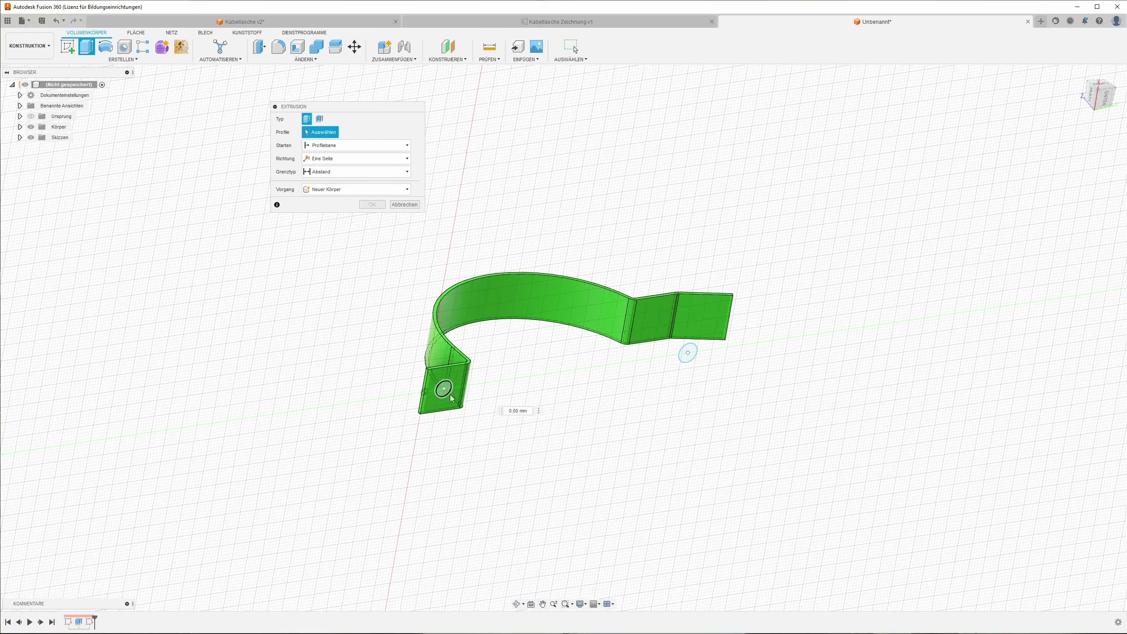
pyautogui.click(452, 399)
pyautogui.click(687, 354)
pyautogui.keyDown('shift'); pyautogui.moveTo(687, 359); pyautogui.dragTo(683, 368, button='middle'); pyautogui.keyUp('shift')
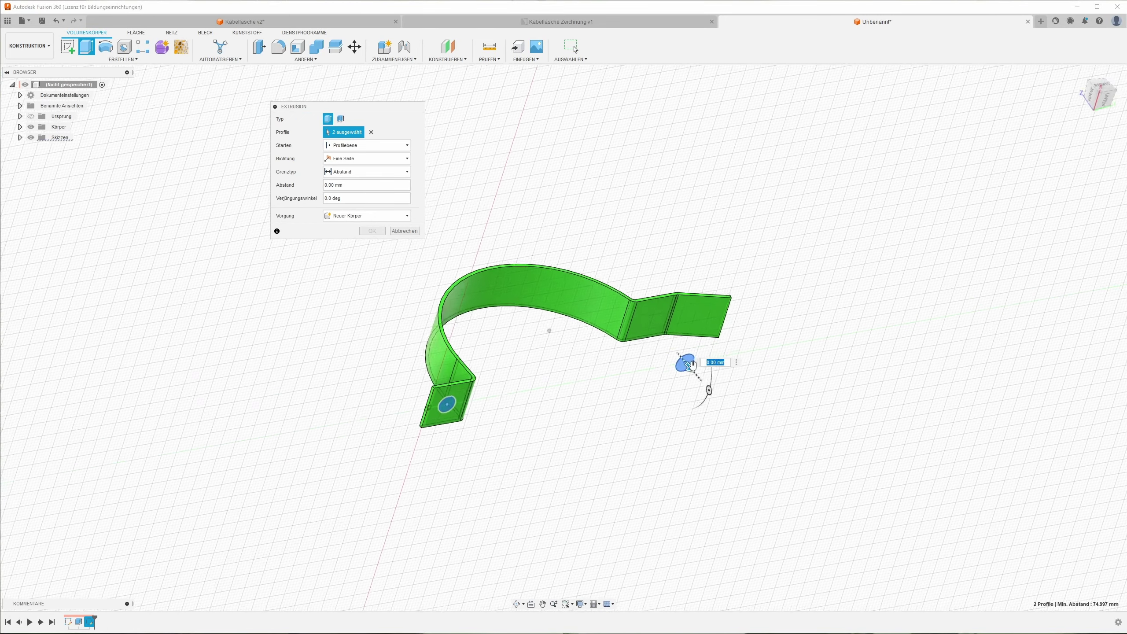
pyautogui.moveTo(656, 329); pyautogui.dragTo(596, 247)
pyautogui.keyDown('shift'); pyautogui.moveTo(596, 247); pyautogui.dragTo(352, 250, button='middle'); pyautogui.keyUp('shift')
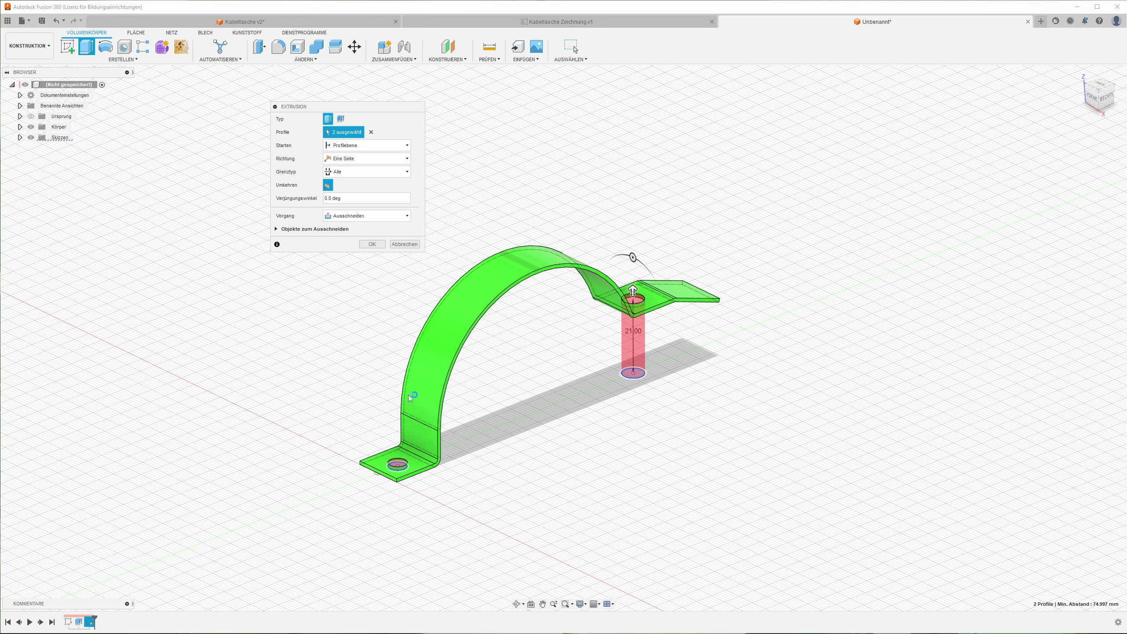
pyautogui.click(347, 174)
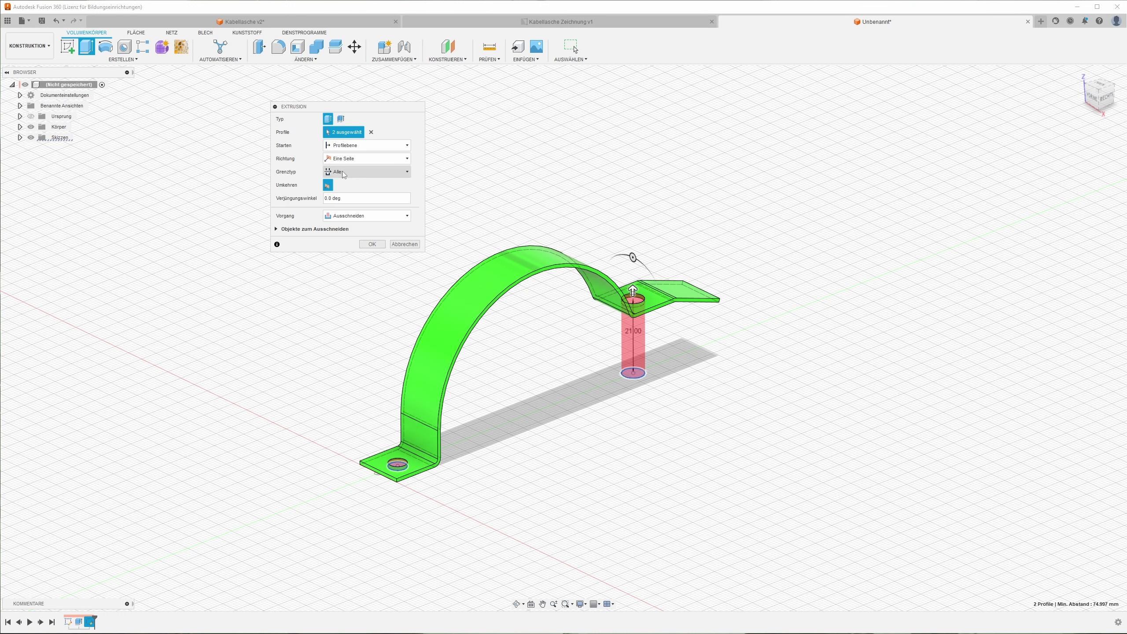
pyautogui.click(374, 244)
pyautogui.moveTo(539, 333)
pyautogui.keyDown('shift'); pyautogui.mouseDown(button='middle')
pyautogui.moveTo(676, 291)
pyautogui.moveTo(329, 118)
pyautogui.mouseUp(button='middle'); pyautogui.keyUp('shift')
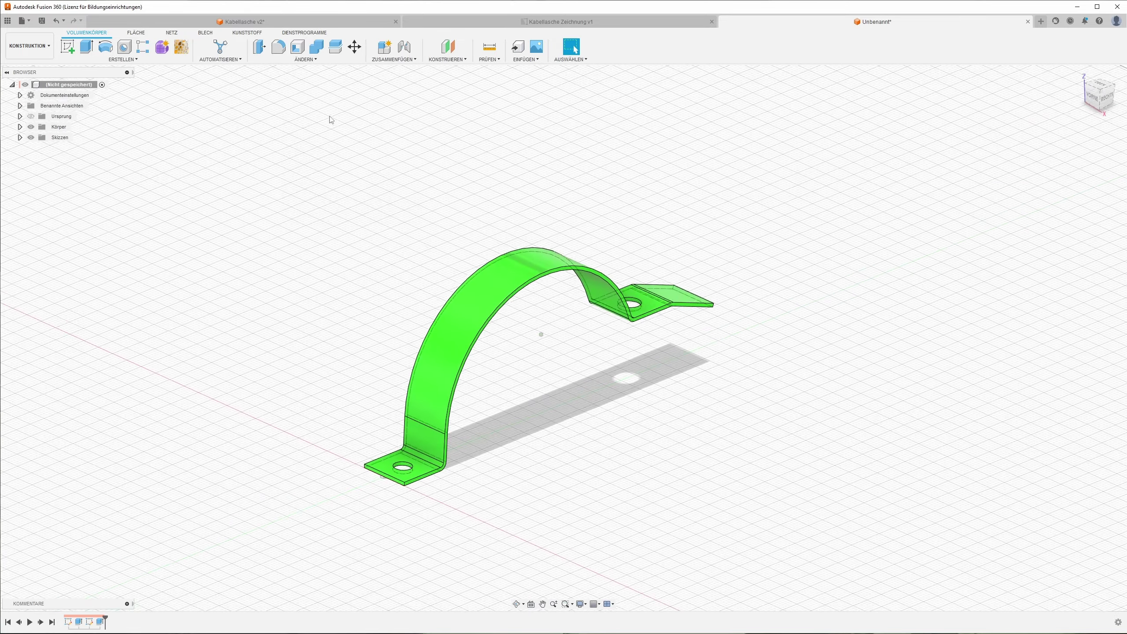
pyautogui.click(278, 46)
pyautogui.scroll(2, 474, 484)
# Step: Round the two outer end-tab corner edges with 3 mm fillets
pyautogui.scroll(3, 455, 468)
pyautogui.scroll(3, 455, 401)
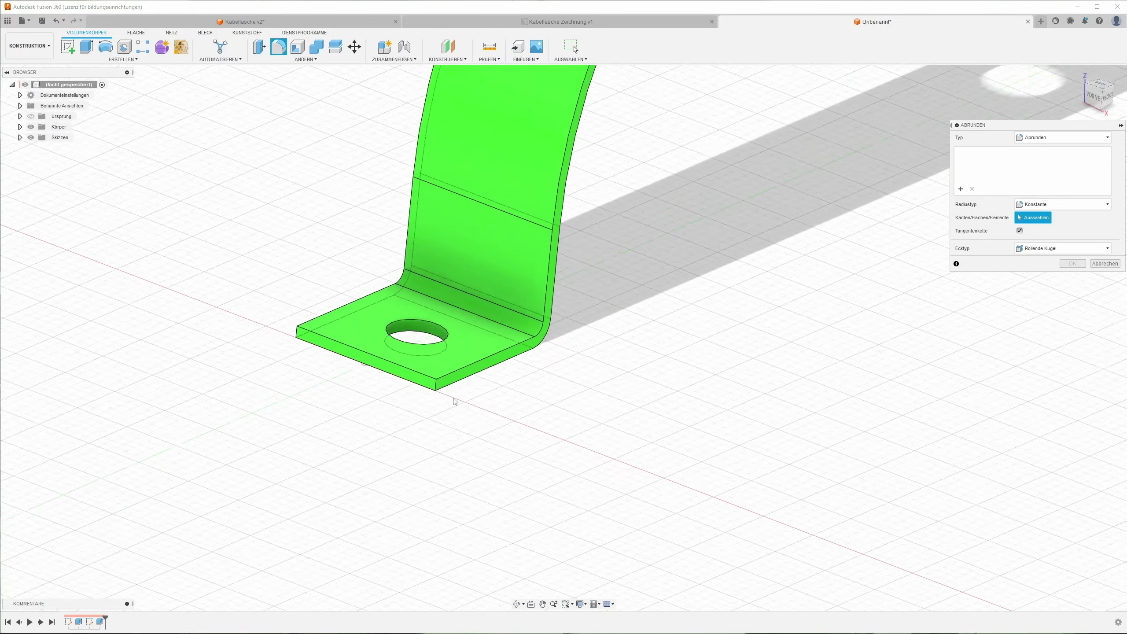
pyautogui.click(436, 388)
pyautogui.moveTo(435, 389)
pyautogui.keyDown('shift'); pyautogui.mouseDown(button='middle')
pyautogui.moveTo(615, 500)
pyautogui.moveTo(626, 540)
pyautogui.moveTo(726, 422)
pyautogui.mouseUp(button='middle'); pyautogui.keyUp('shift')
pyautogui.click(613, 531)
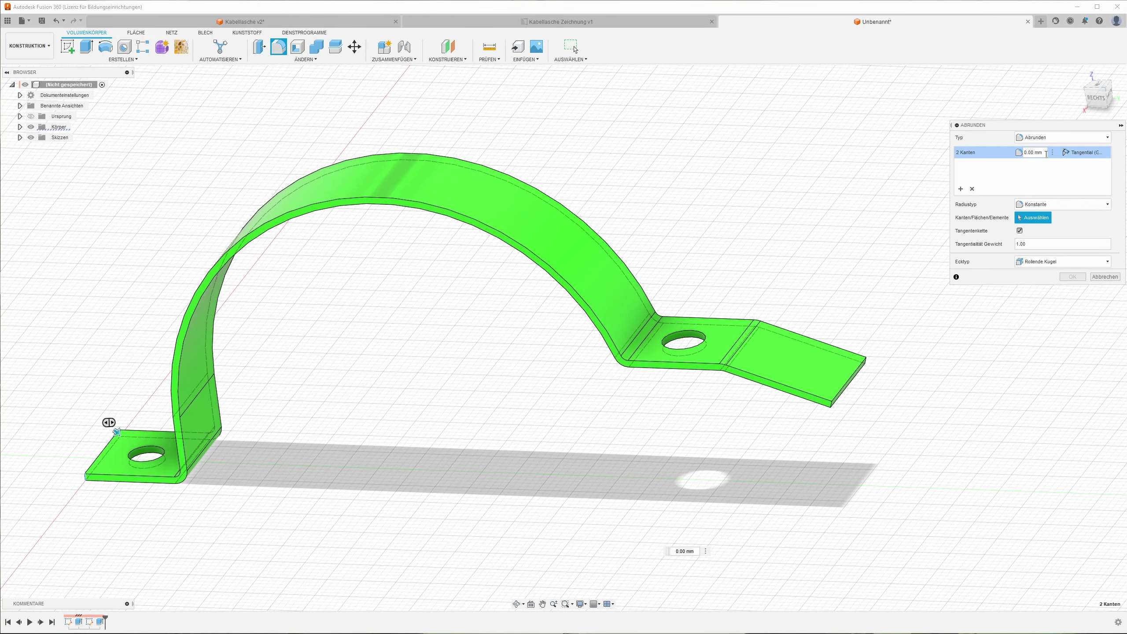
pyautogui.press('Return')
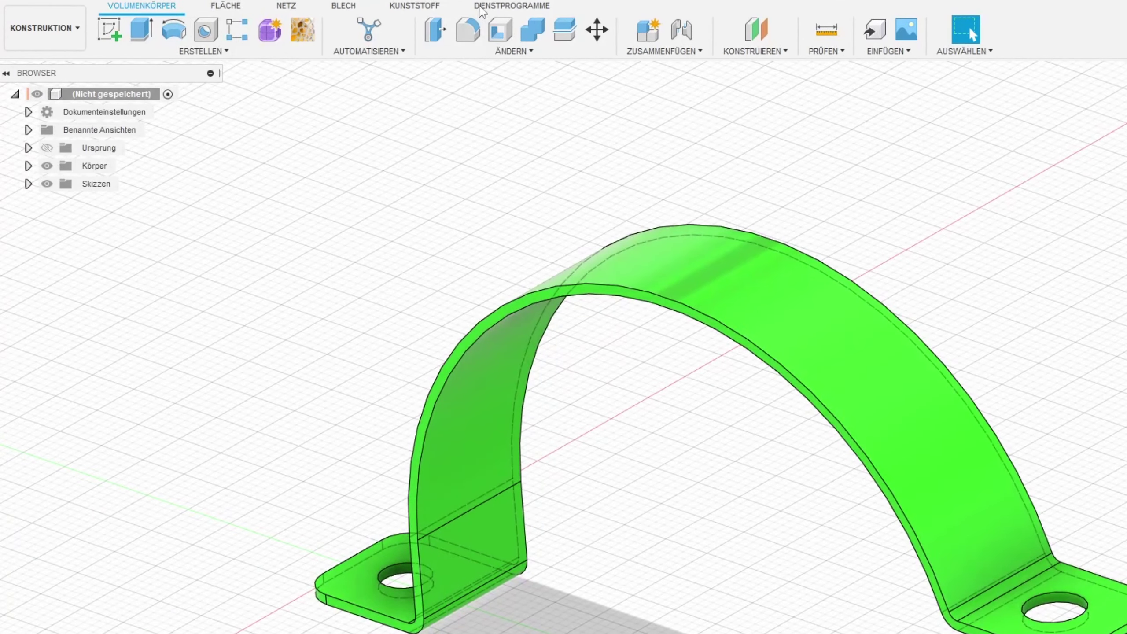
pyautogui.click(513, 51)
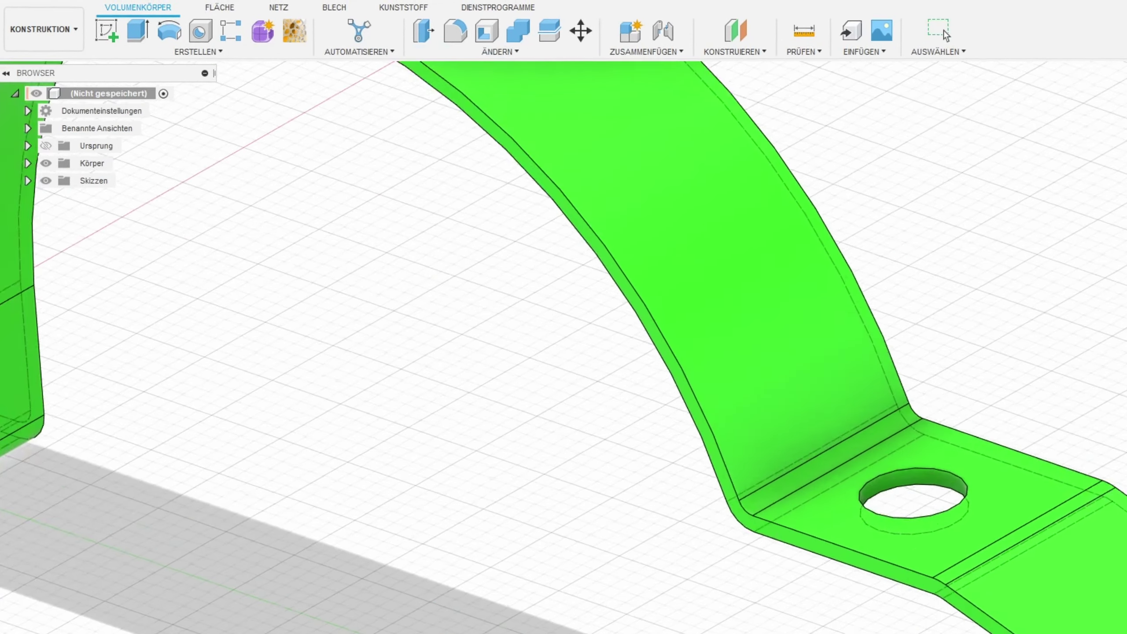
pyautogui.scroll(5, 621, 400)
# Step: Select both corner edges of the angled end tab and apply a 3 mm chamfer
pyautogui.click(692, 464)
pyautogui.keyDown('shift'); pyautogui.moveTo(747, 473); pyautogui.dragTo(402, 488, button='middle'); pyautogui.keyUp('shift')
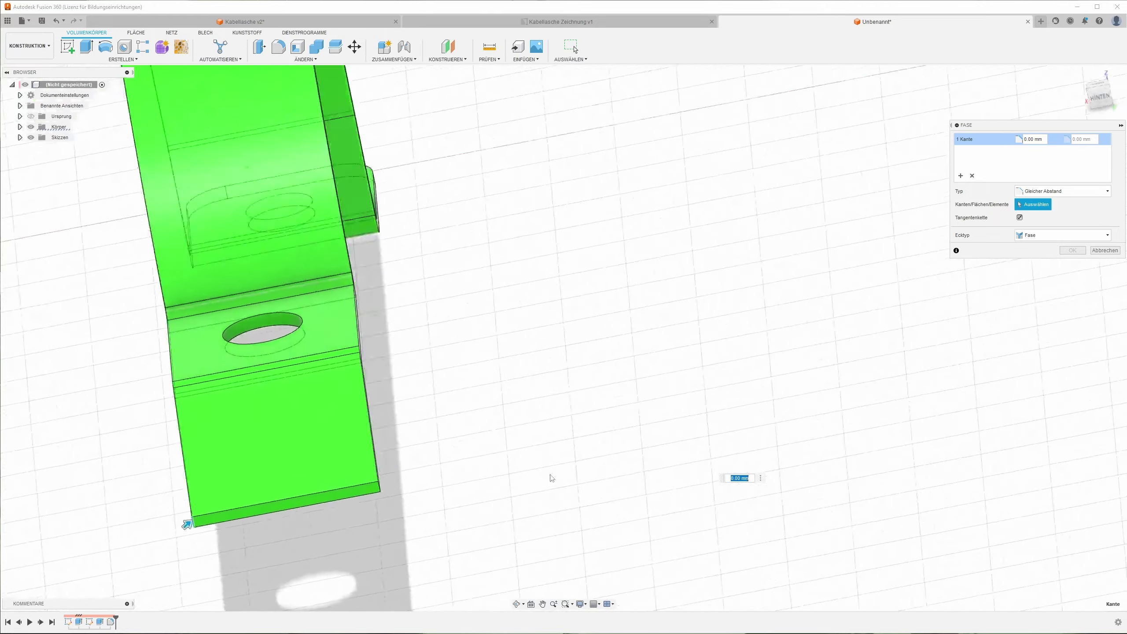
pyautogui.click(402, 488)
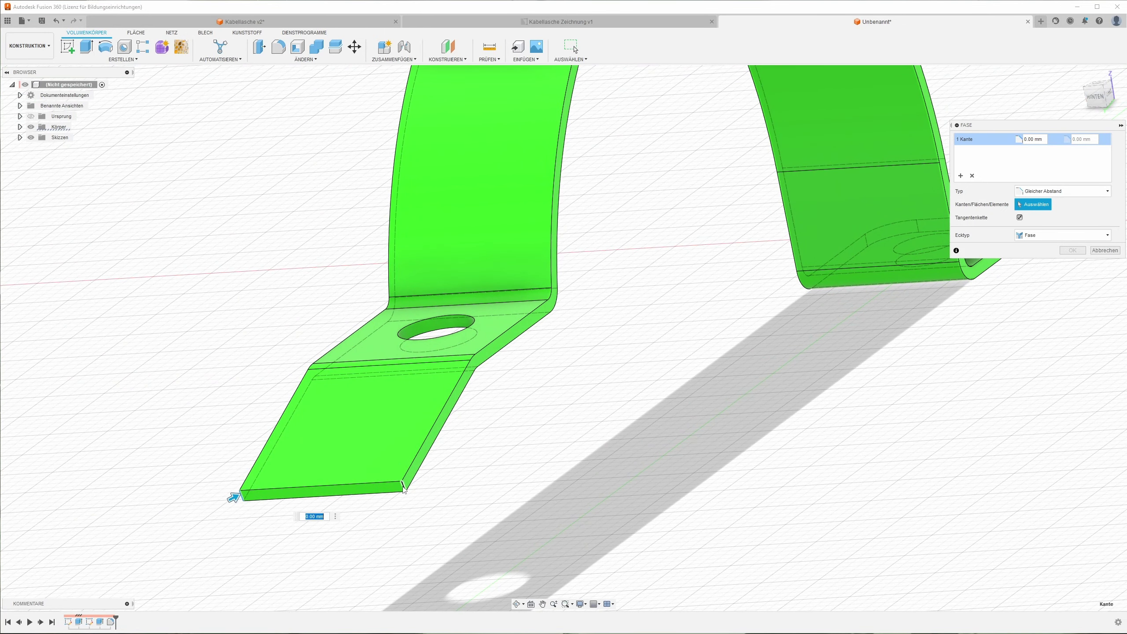
pyautogui.write('3')
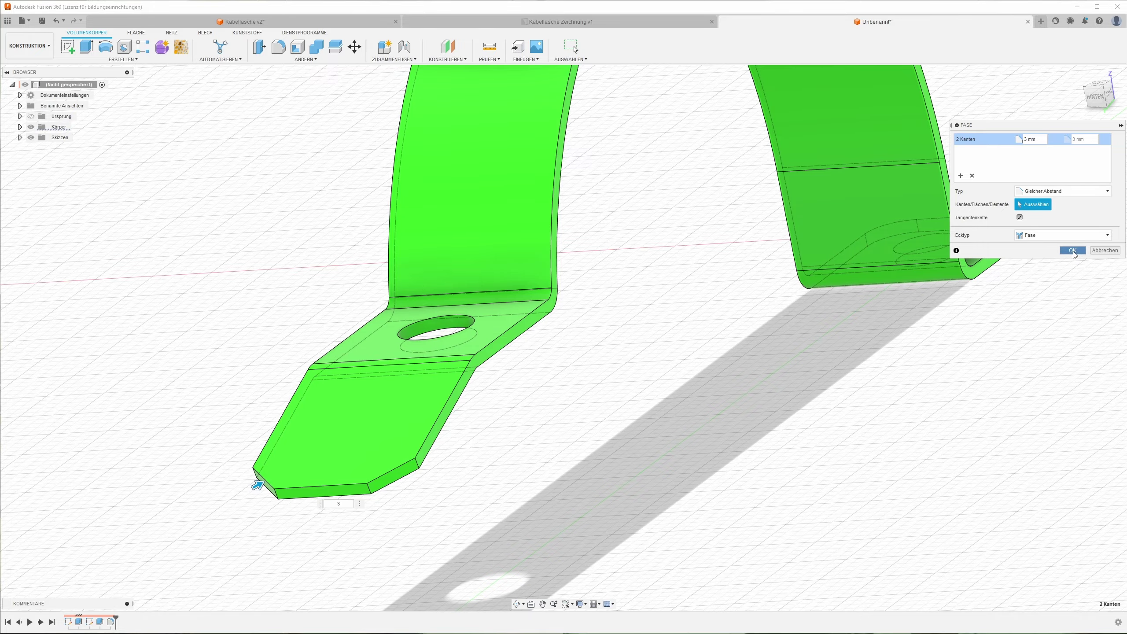
pyautogui.click(1072, 250)
pyautogui.scroll(-5, 936, 398)
pyautogui.moveTo(584, 277)
pyautogui.keyDown('shift'); pyautogui.mouseDown(button='middle')
pyautogui.moveTo(869, 385)
pyautogui.moveTo(580, 336)
pyautogui.moveTo(486, 390)
pyautogui.moveTo(523, 284)
pyautogui.mouseUp(button='middle'); pyautogui.keyUp('shift')
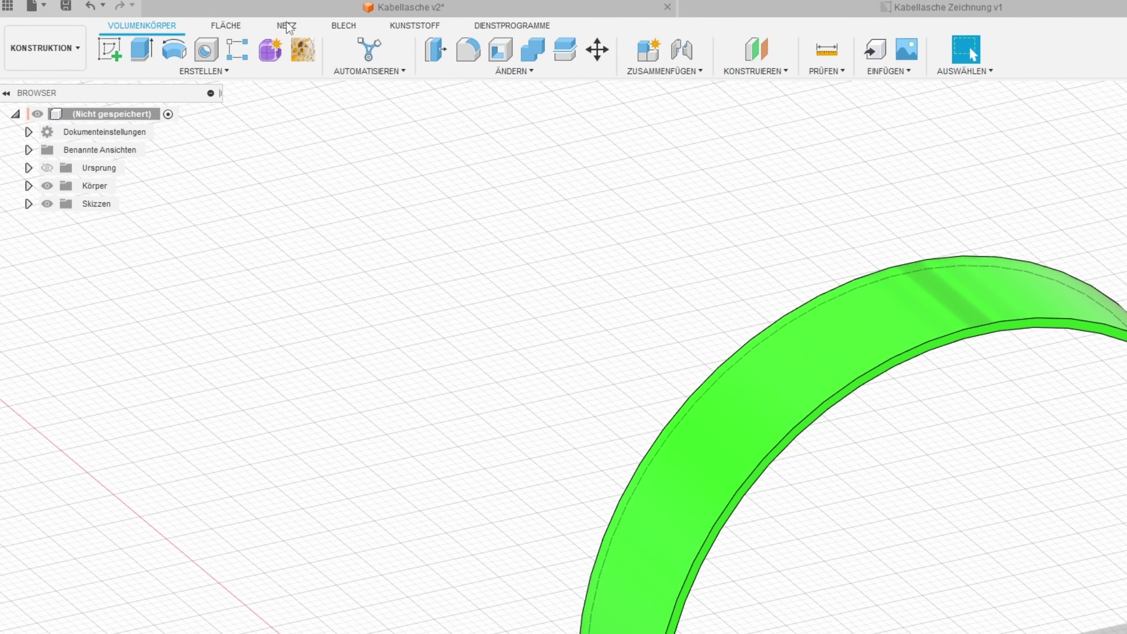
# Step: Convert the clamp body to sheet metal from its flange face using the Paperbox 1mm rule
pyautogui.click(353, 28)
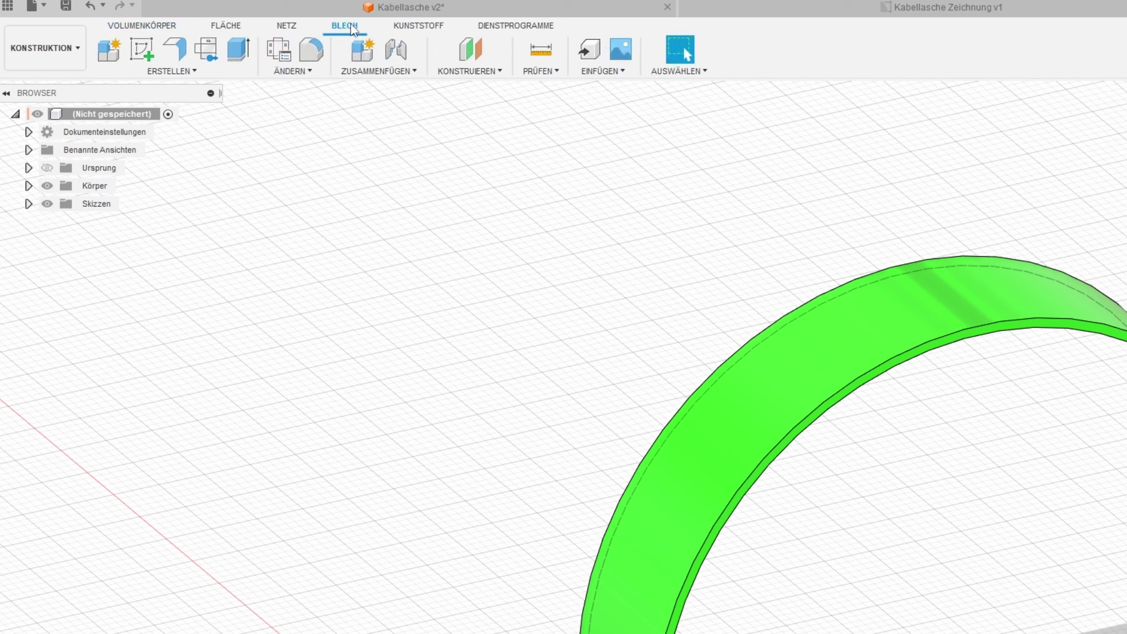
pyautogui.click(172, 72)
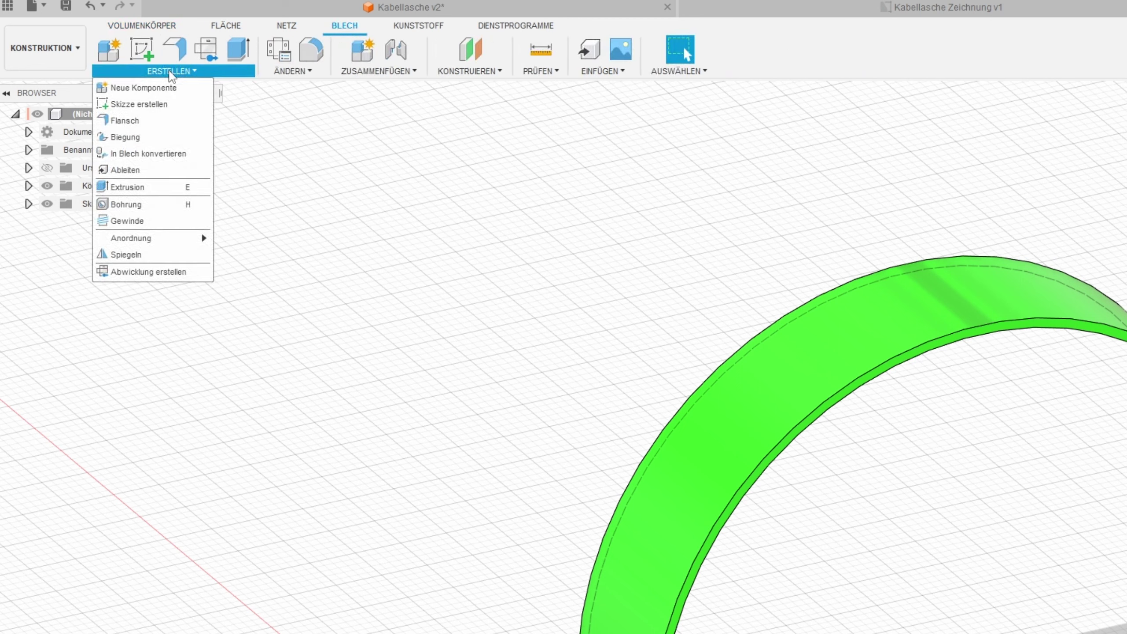
pyautogui.click(177, 153)
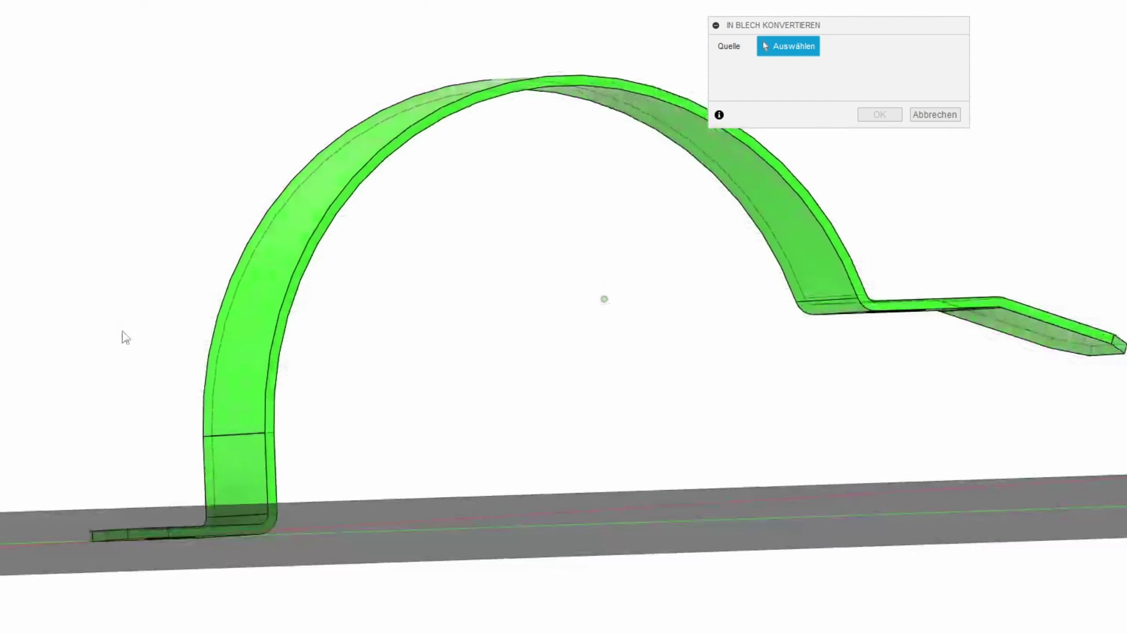
pyautogui.keyDown('shift'); pyautogui.moveTo(121, 332); pyautogui.dragTo(217, 442, button='middle'); pyautogui.keyUp('shift')
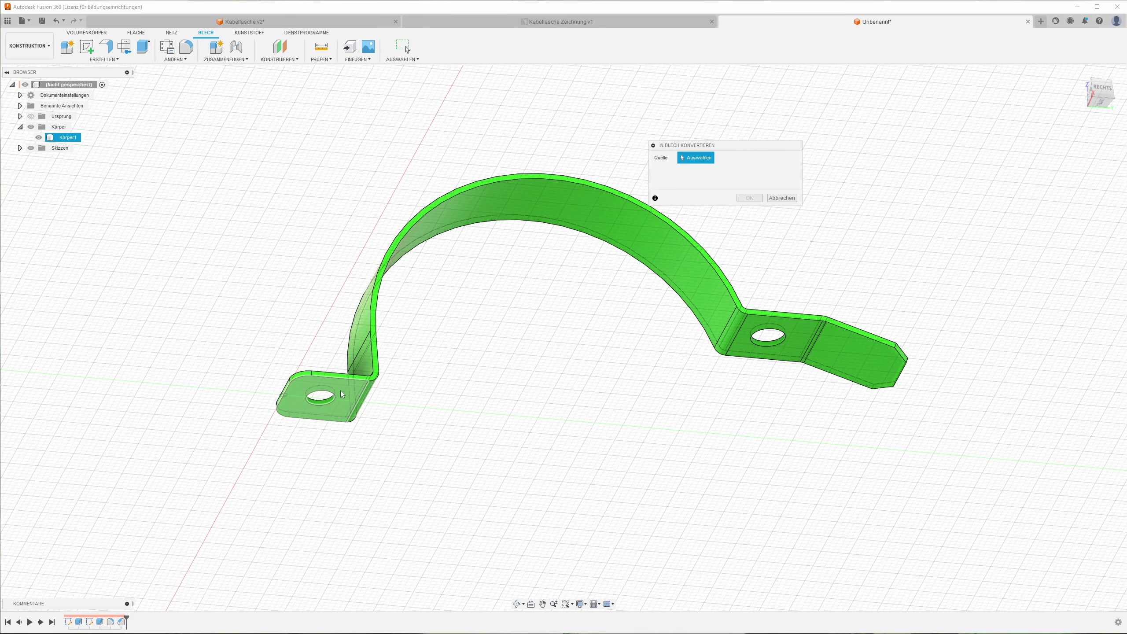
pyautogui.click(342, 393)
pyautogui.moveTo(516, 310)
pyautogui.keyDown('shift'); pyautogui.mouseDown(button='middle')
pyautogui.moveTo(573, 310)
pyautogui.moveTo(639, 170)
pyautogui.mouseUp(button='middle'); pyautogui.keyUp('shift')
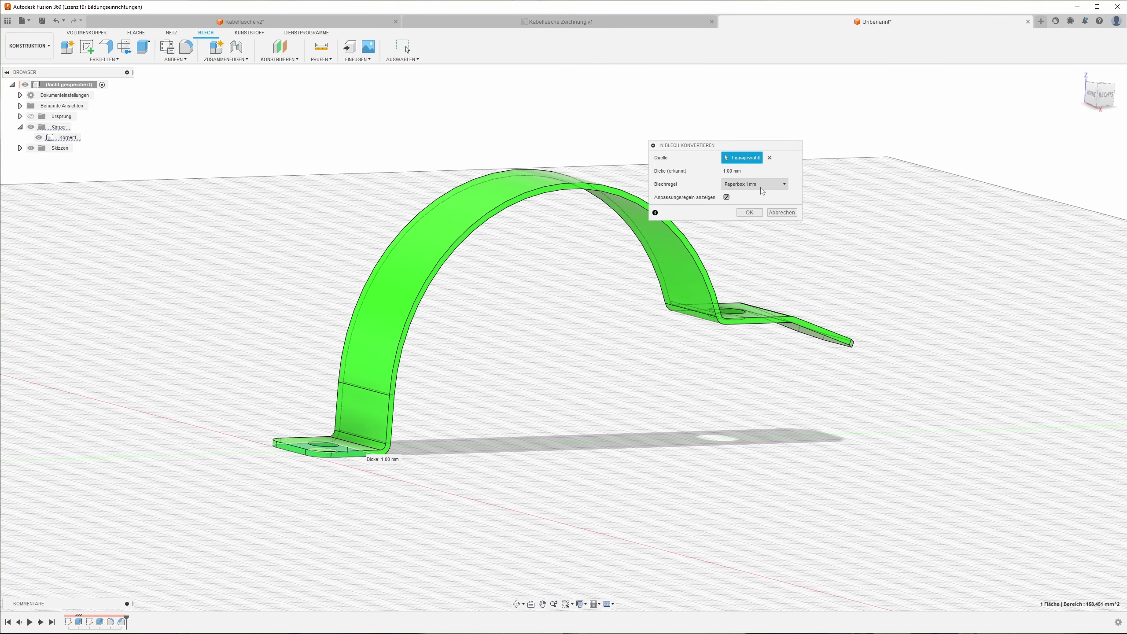
pyautogui.click(751, 184)
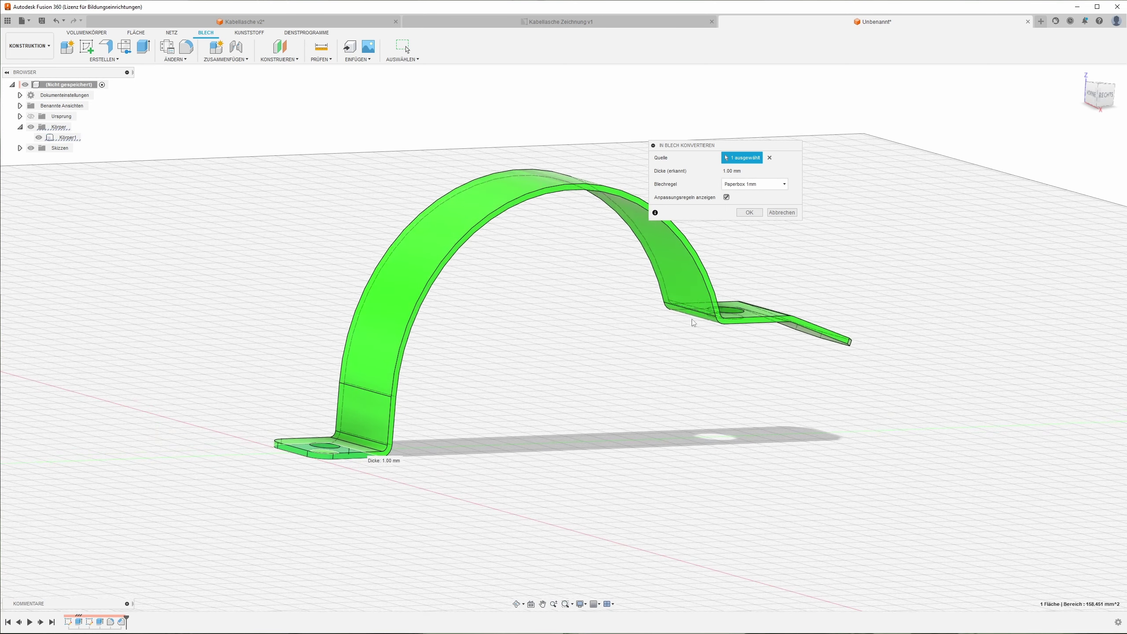
pyautogui.click(749, 213)
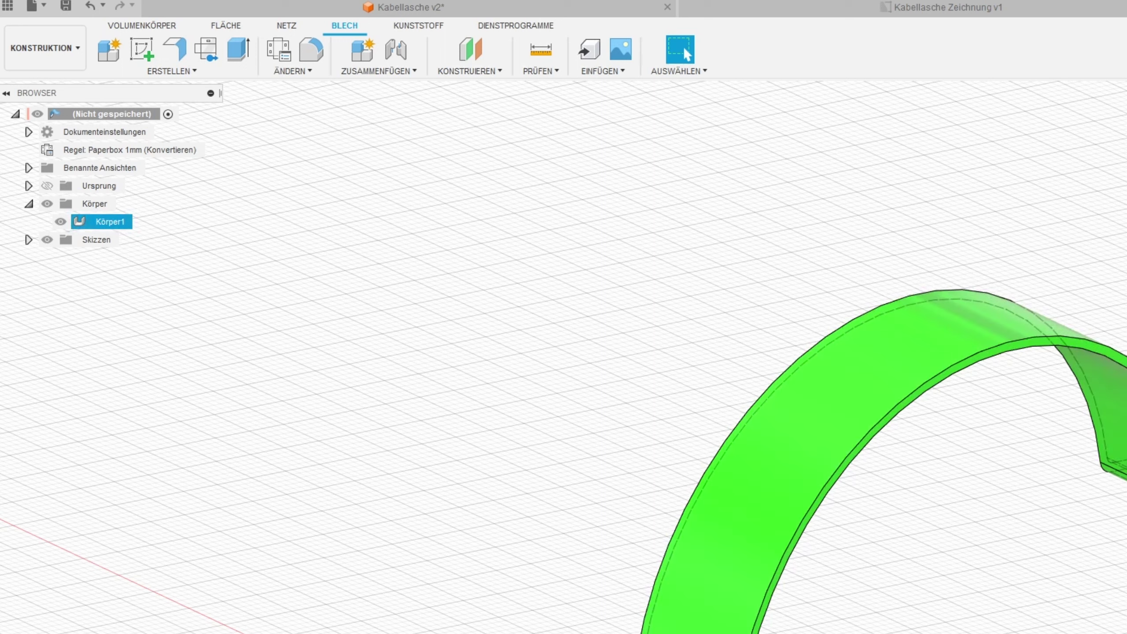
# Step: Create a flat pattern of the clamp with a flange face kept stationary
pyautogui.click(177, 73)
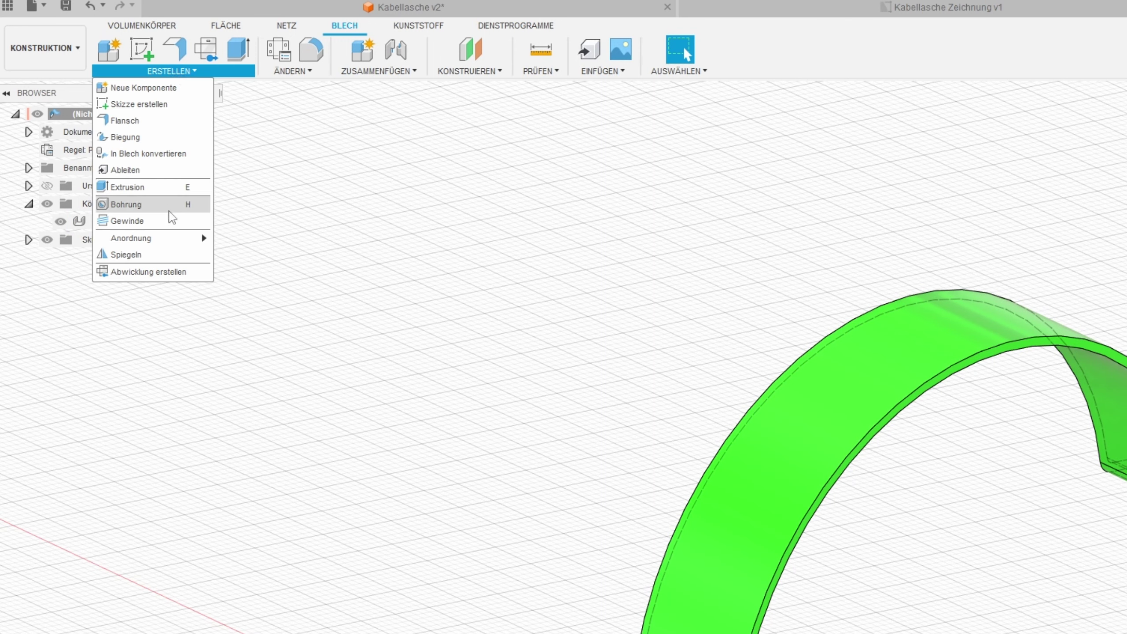
pyautogui.click(155, 272)
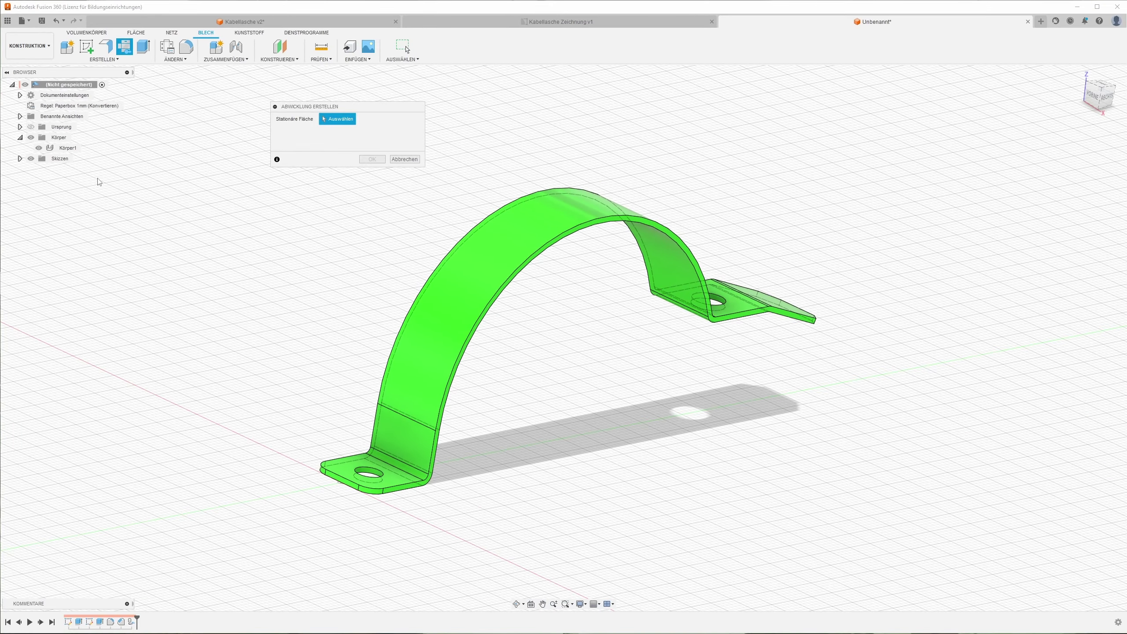
pyautogui.keyDown('shift'); pyautogui.moveTo(287, 218); pyautogui.dragTo(372, 364, button='middle'); pyautogui.keyUp('shift')
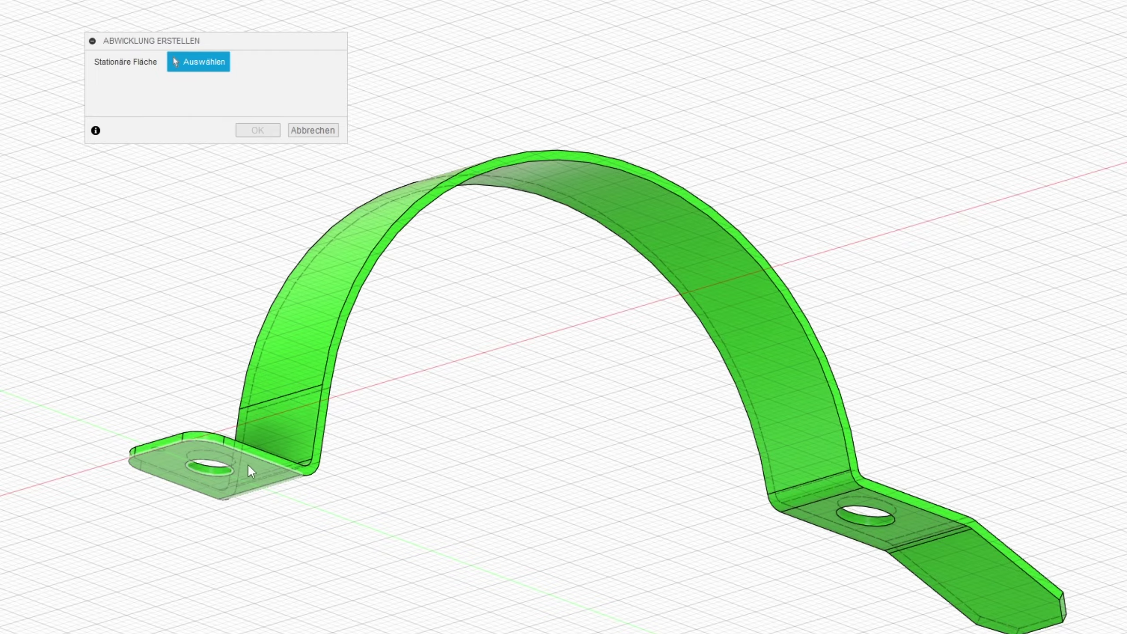
pyautogui.click(248, 466)
pyautogui.keyDown('shift'); pyautogui.moveTo(248, 478); pyautogui.dragTo(243, 167, button='middle'); pyautogui.keyUp('shift')
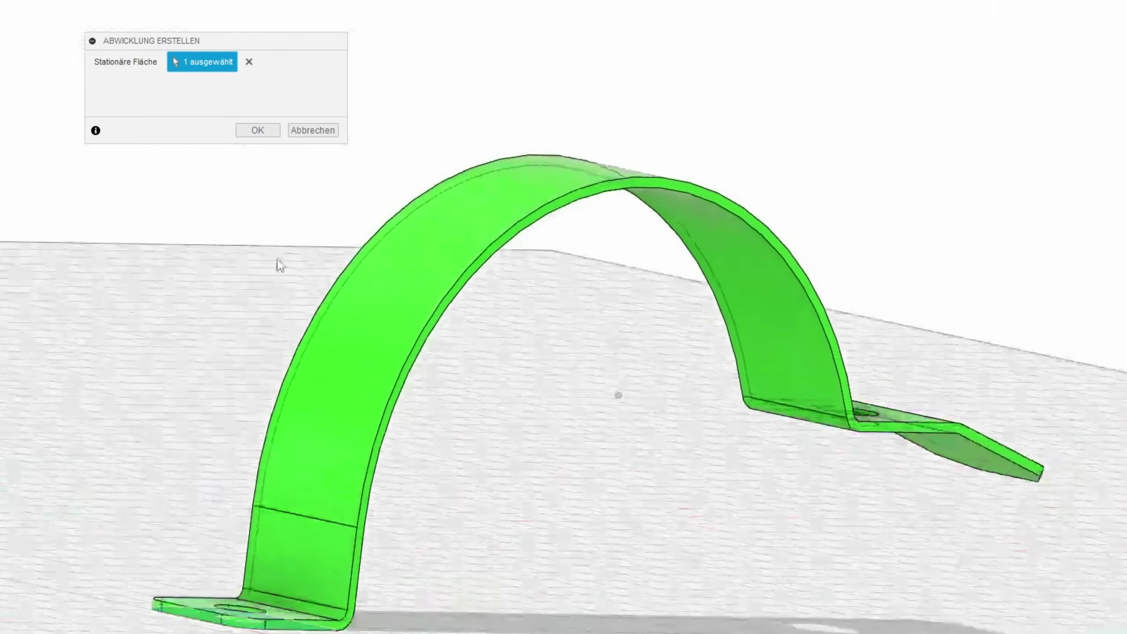
pyautogui.click(258, 130)
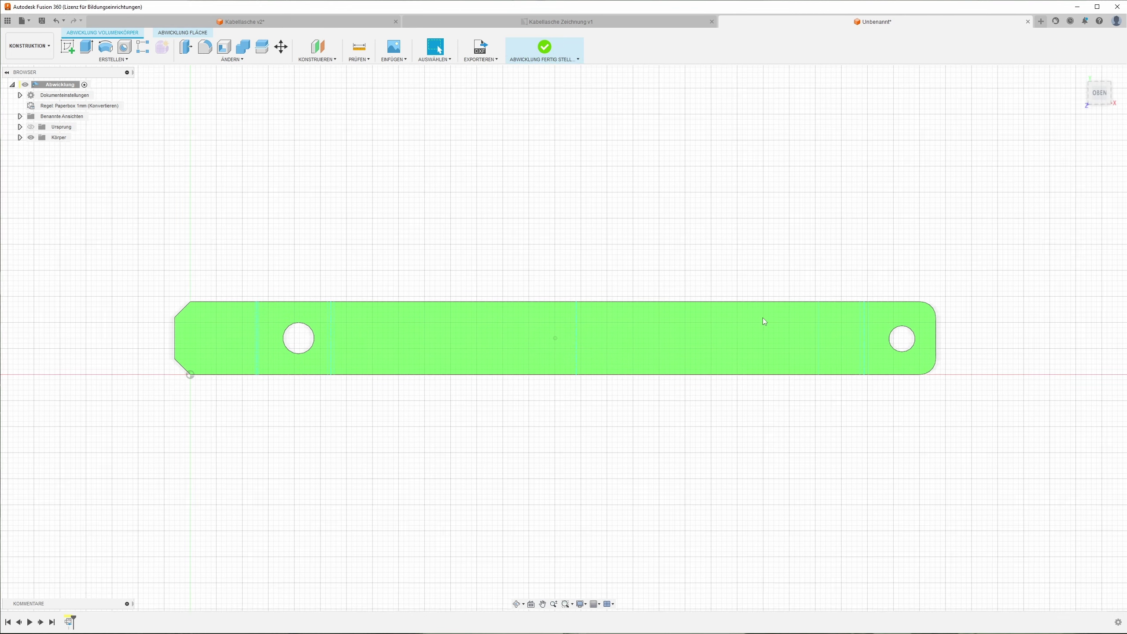
pyautogui.moveTo(1079, 77)
pyautogui.mouseDown()
pyautogui.moveTo(862, 222)
pyautogui.moveTo(341, 414)
pyautogui.moveTo(809, 269)
pyautogui.moveTo(284, 447)
pyautogui.moveTo(873, 263)
pyautogui.mouseUp()
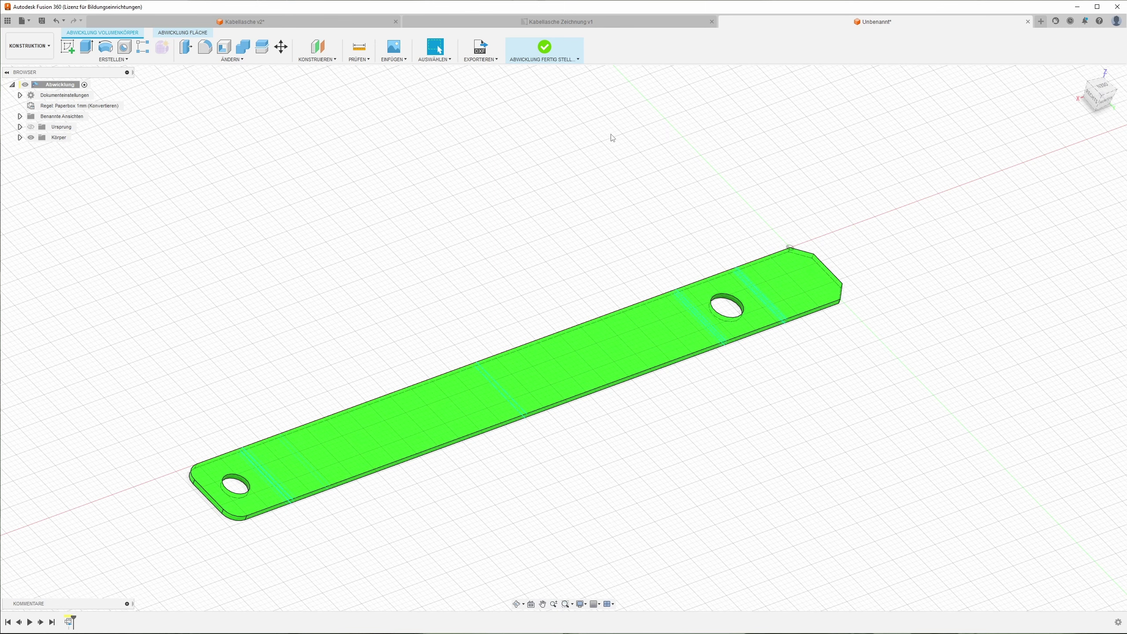
# Step: Finish the flat pattern, reopen Abwicklung from the browser, and finish it again
pyautogui.click(545, 48)
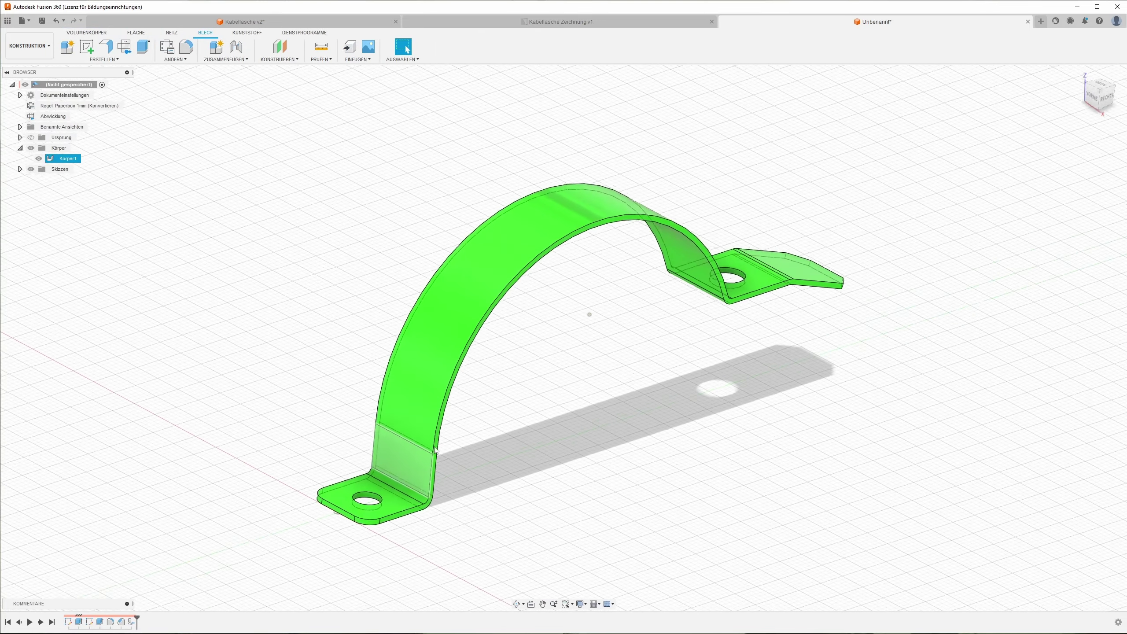
pyautogui.click(592, 316)
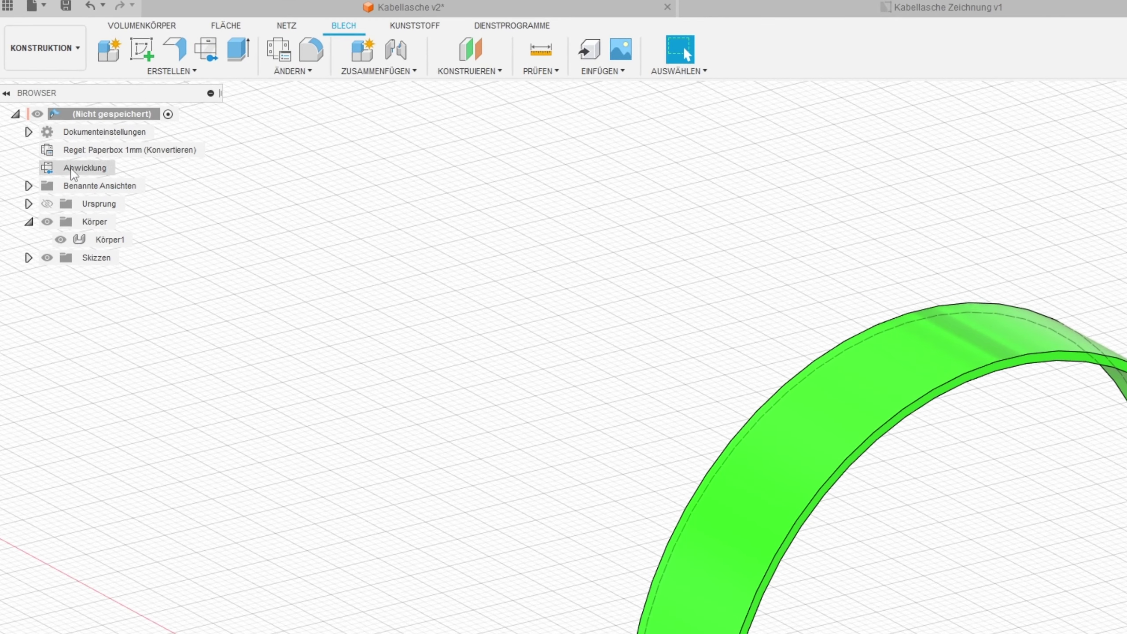
pyautogui.moveTo(53, 116)
pyautogui.click(122, 167)
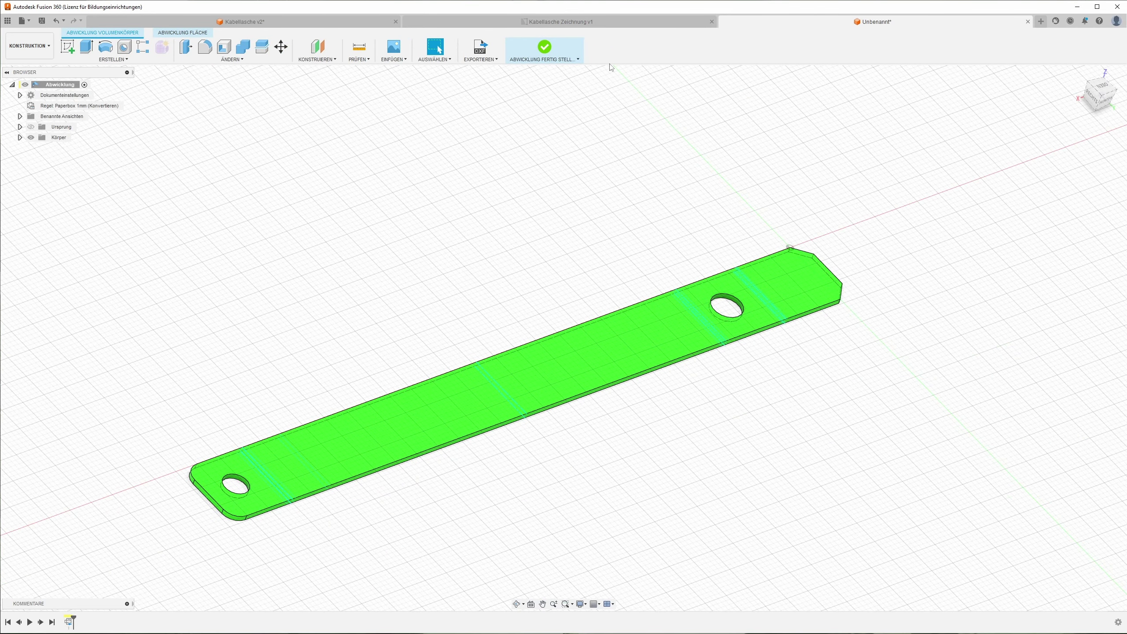
pyautogui.click(550, 51)
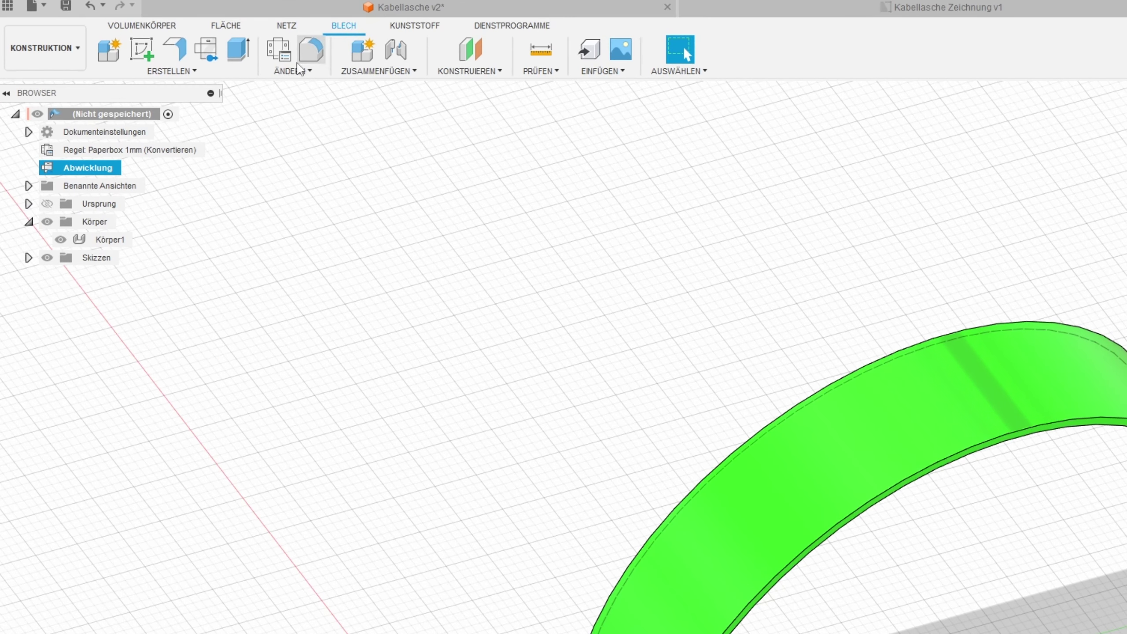
# Step: Unfold all four bends of the clamp body, keeping a flange as the fixed face
pyautogui.click(295, 72)
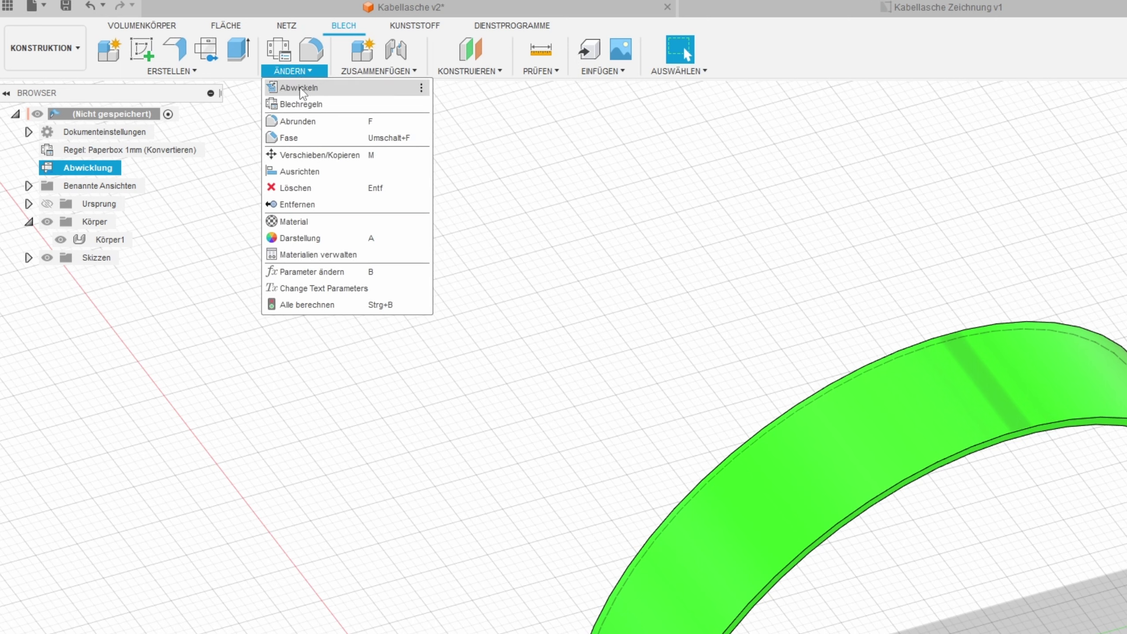
pyautogui.click(301, 90)
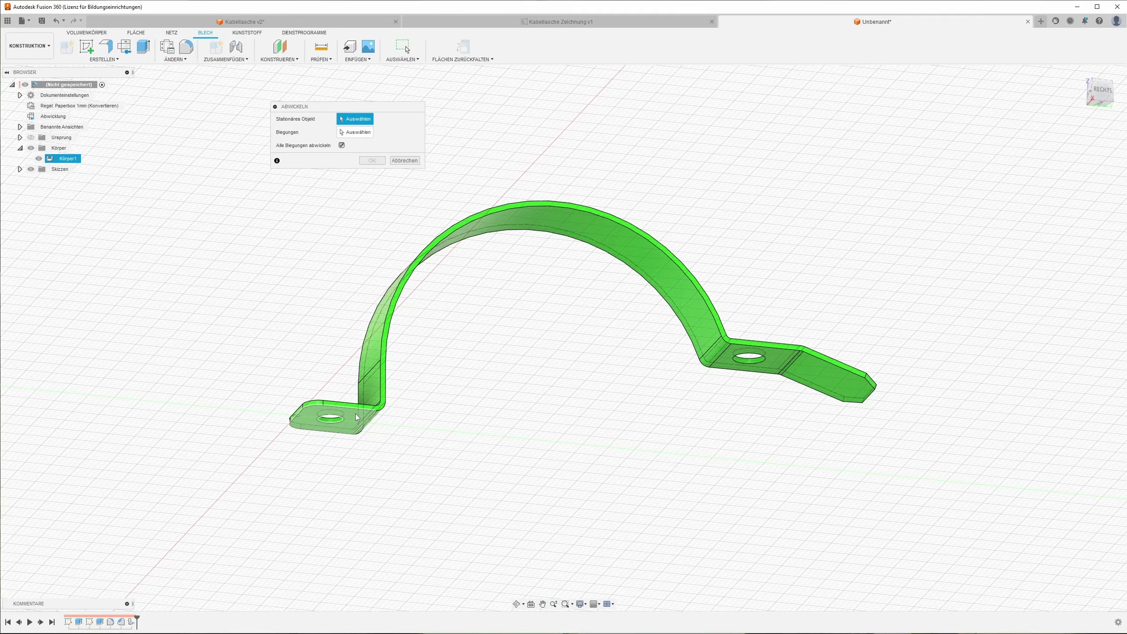
pyautogui.click(356, 417)
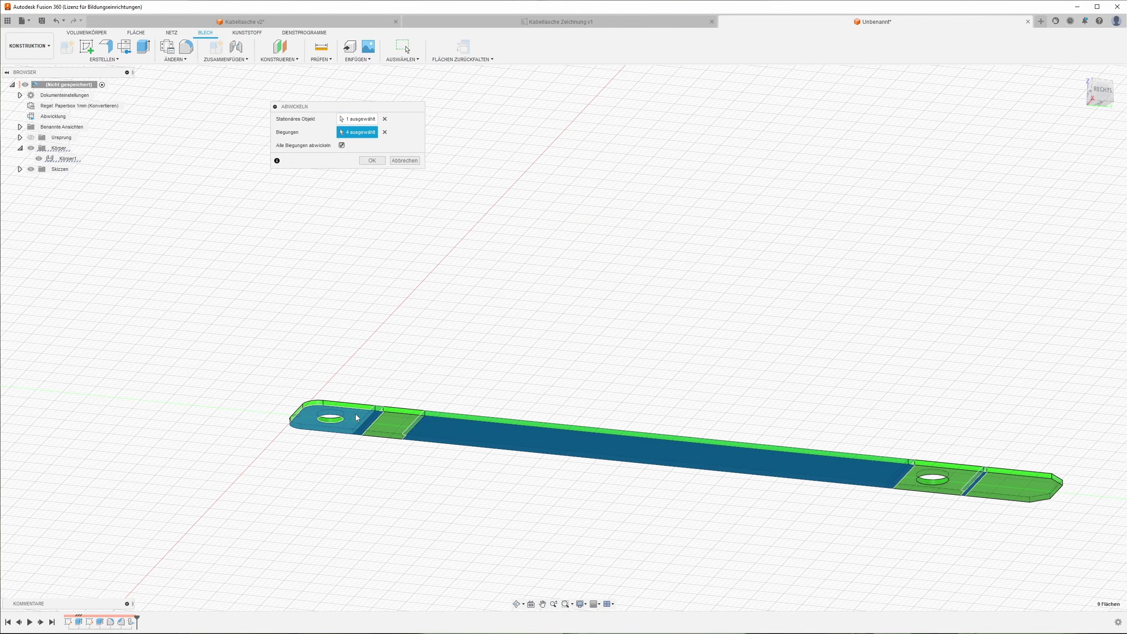
pyautogui.moveTo(579, 327)
pyautogui.keyDown('shift'); pyautogui.mouseDown(button='middle')
pyautogui.moveTo(571, 436)
pyautogui.moveTo(589, 430)
pyautogui.mouseUp(button='middle'); pyautogui.keyUp('shift')
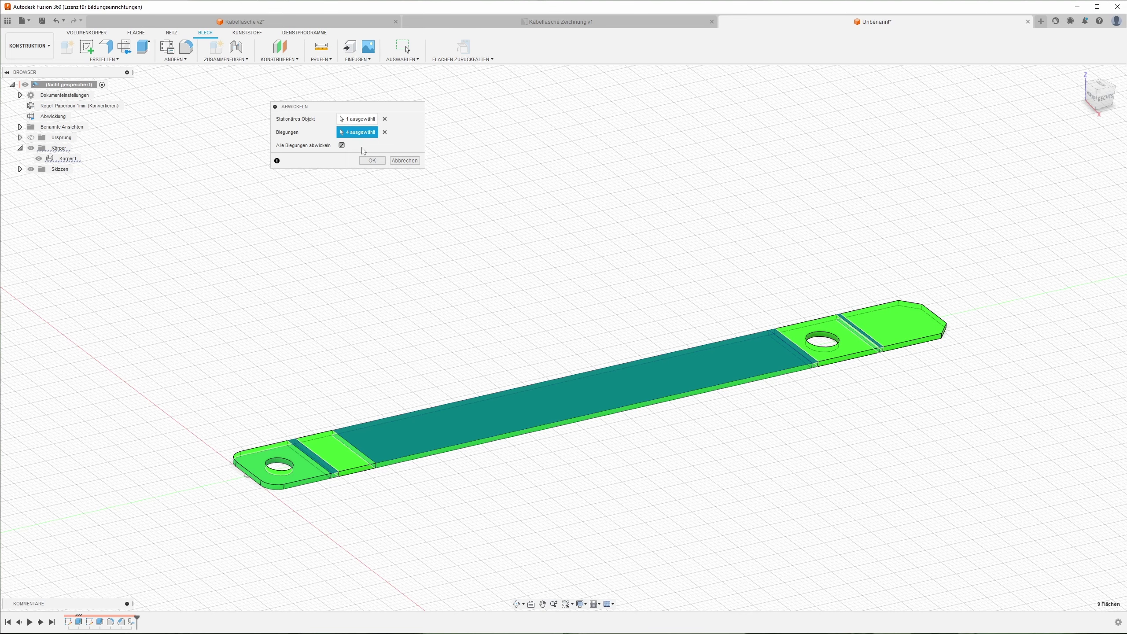
pyautogui.click(371, 160)
pyautogui.keyDown('shift'); pyautogui.moveTo(375, 214); pyautogui.dragTo(702, 296, button='middle'); pyautogui.keyUp('shift')
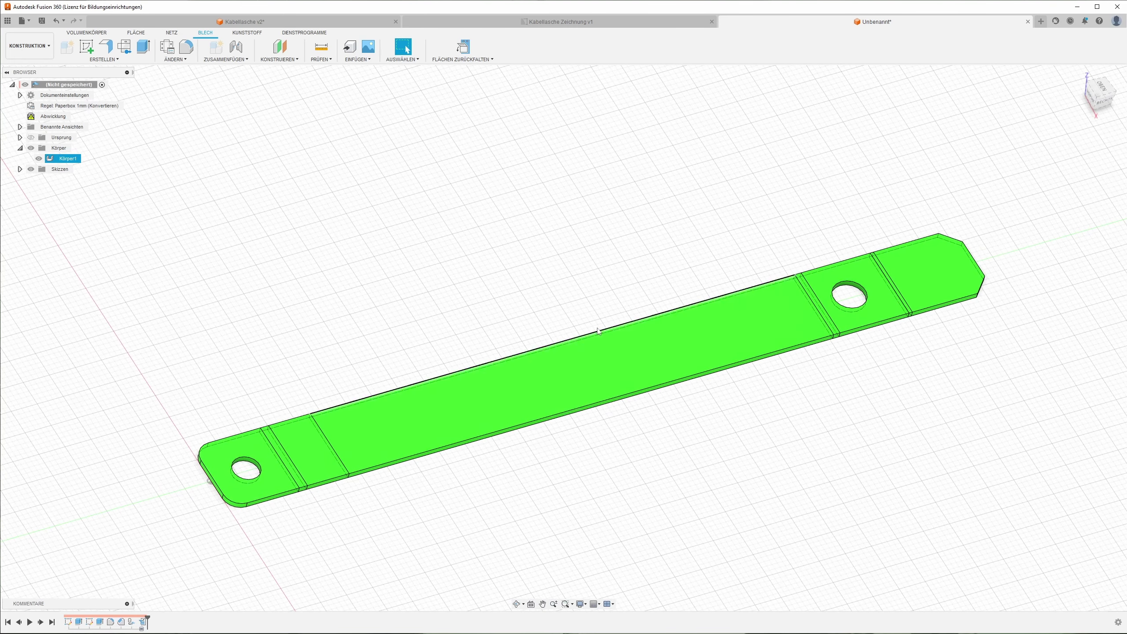
# Step: Sketch a center-to-center slot along the middle of the flat strip's top face
pyautogui.click(96, 54)
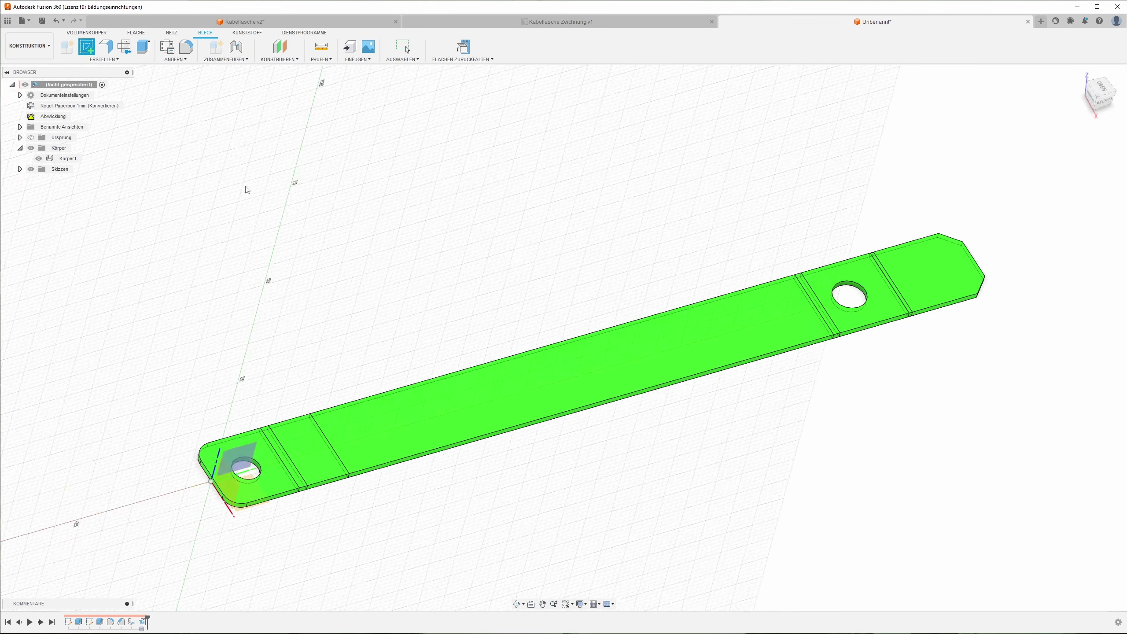
pyautogui.click(430, 410)
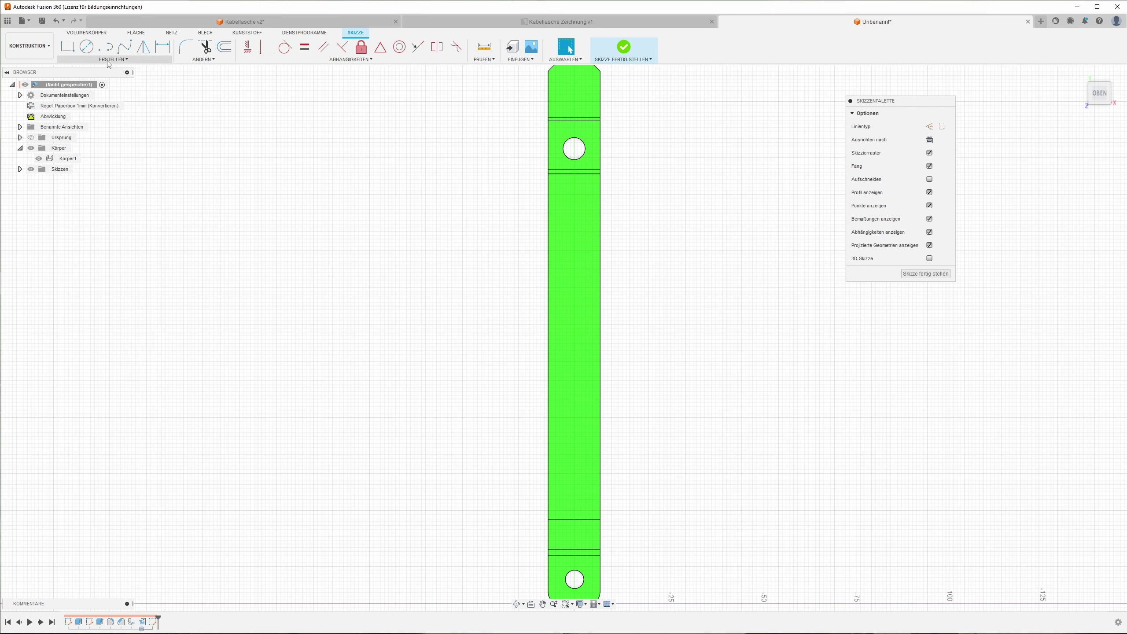
pyautogui.click(120, 62)
pyautogui.moveTo(88, 127)
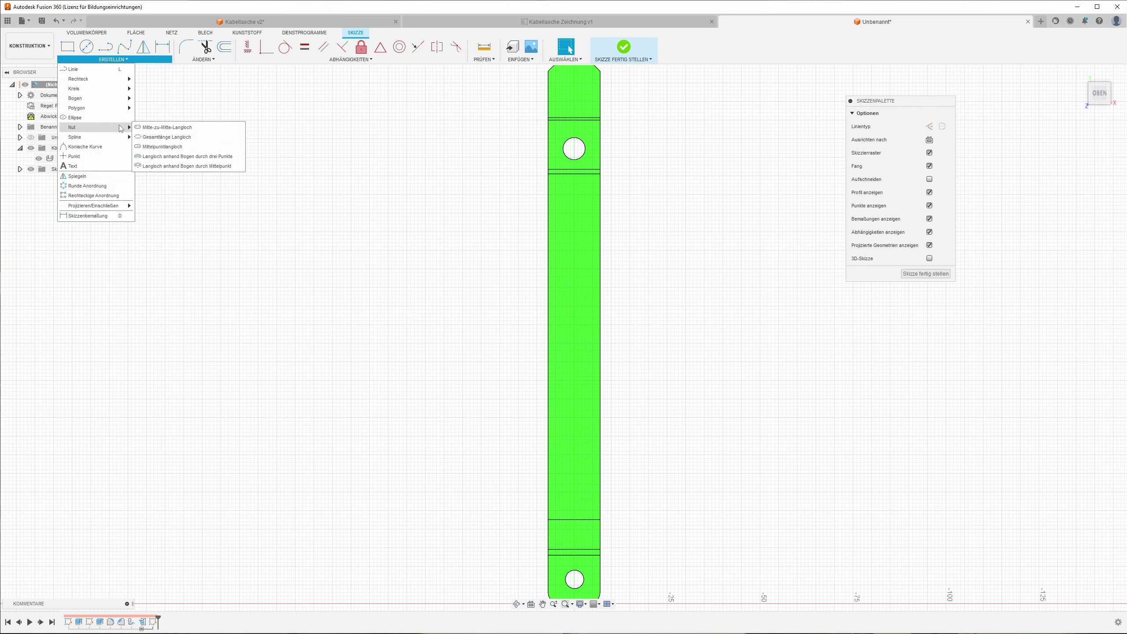
pyautogui.click(156, 128)
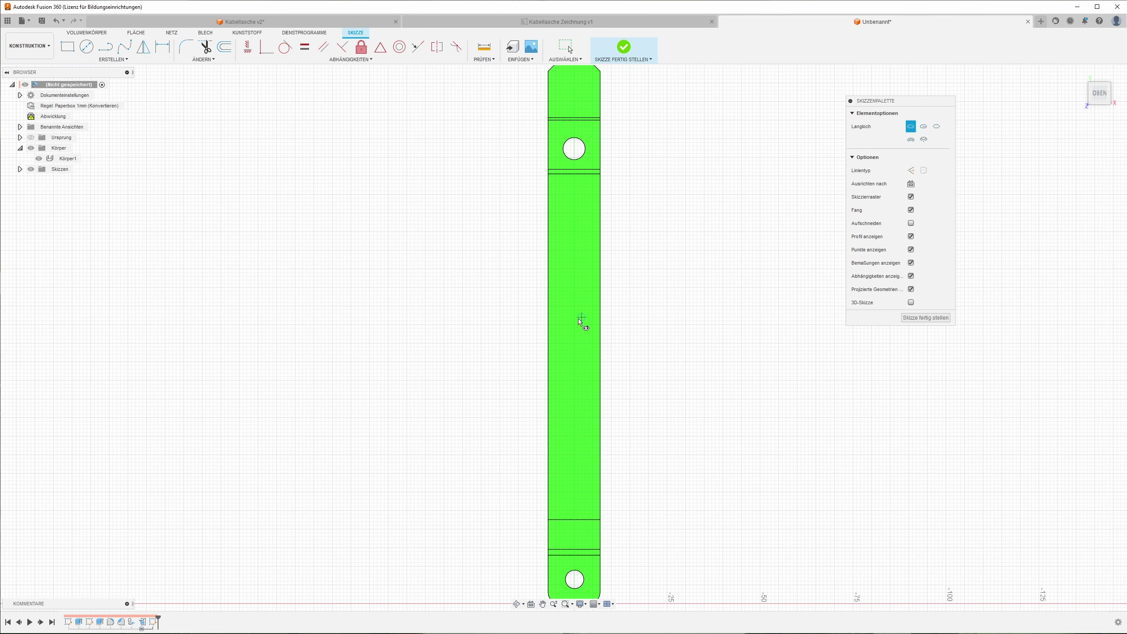
pyautogui.click(574, 287)
pyautogui.click(574, 410)
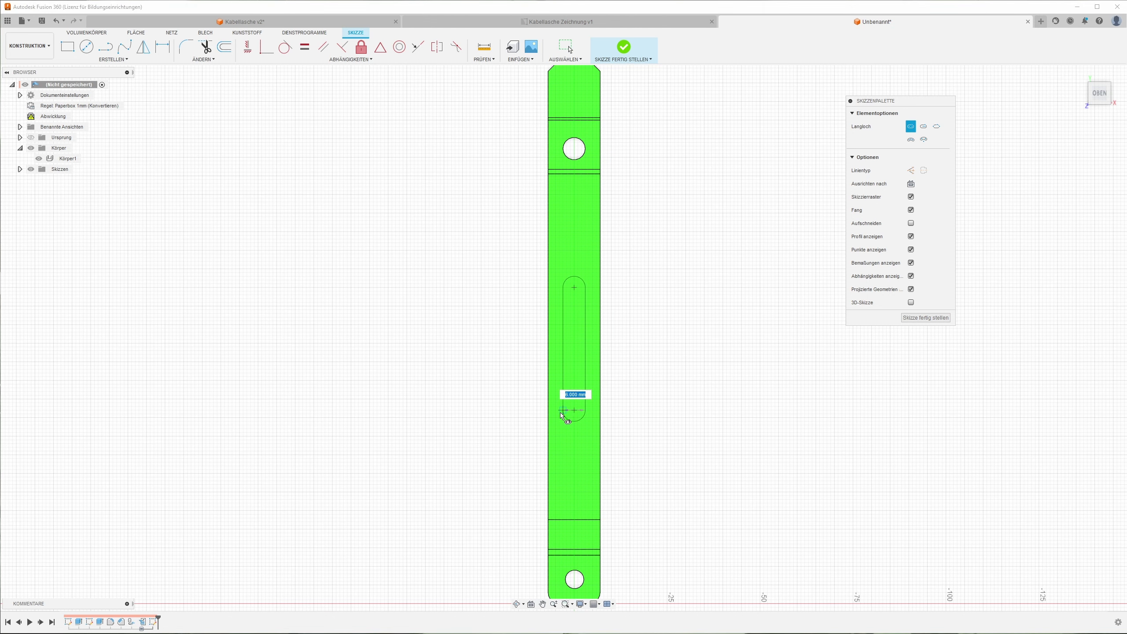
pyautogui.click(560, 415)
# Step: Add four circles along the strip, two beyond each slot end, and finish the sketch
pyautogui.click(87, 46)
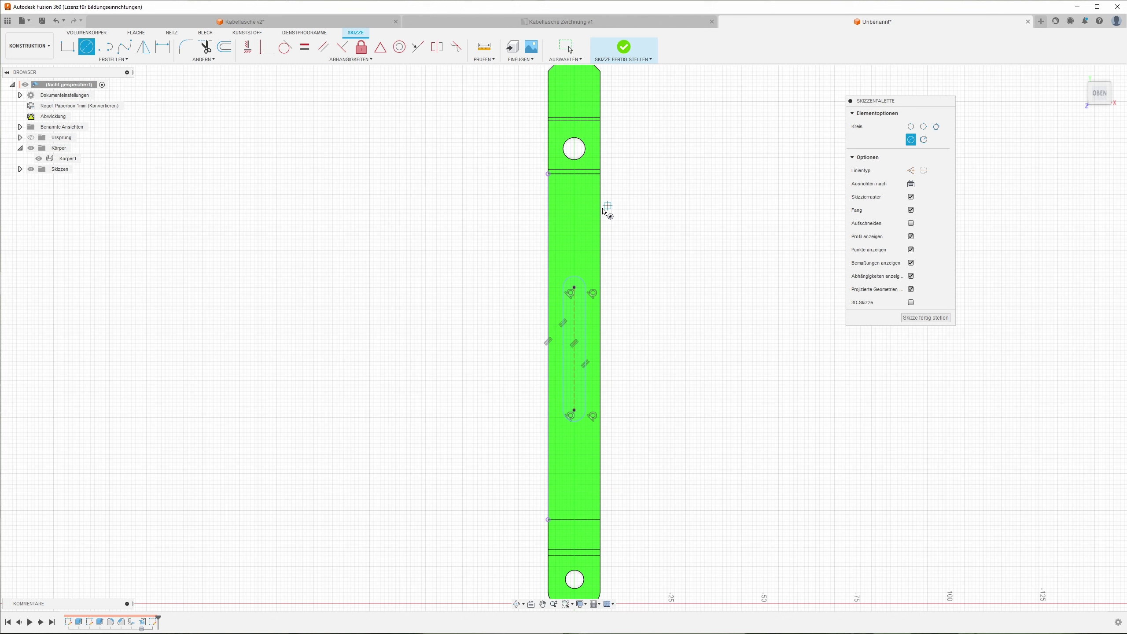
pyautogui.click(574, 198)
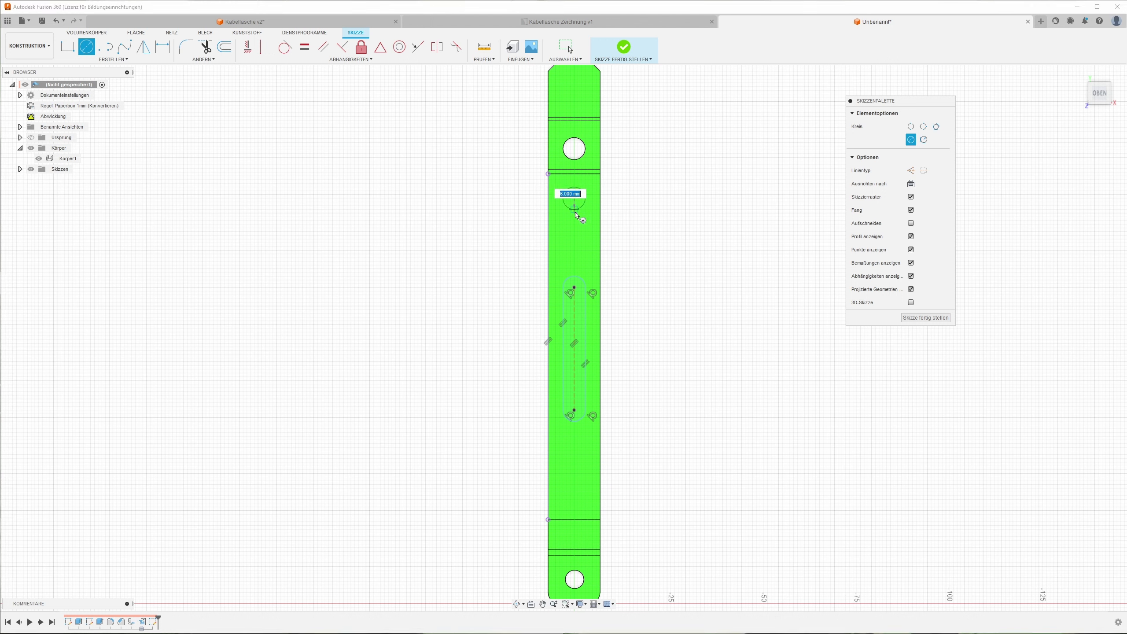
pyautogui.click(574, 235)
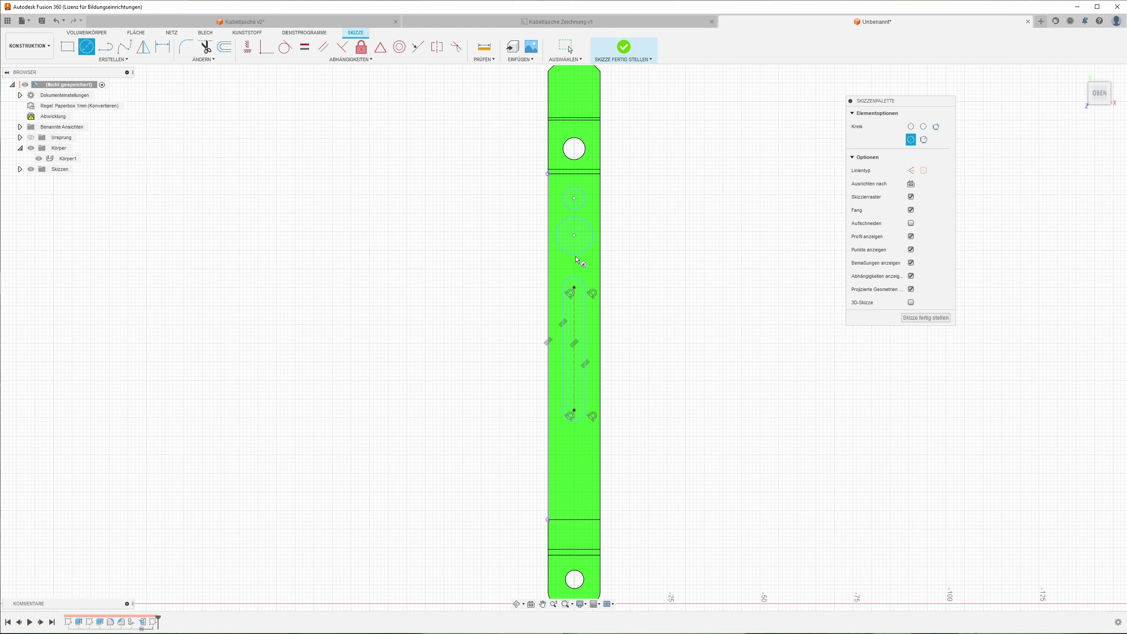
pyautogui.click(574, 451)
pyautogui.click(574, 488)
pyautogui.click(913, 319)
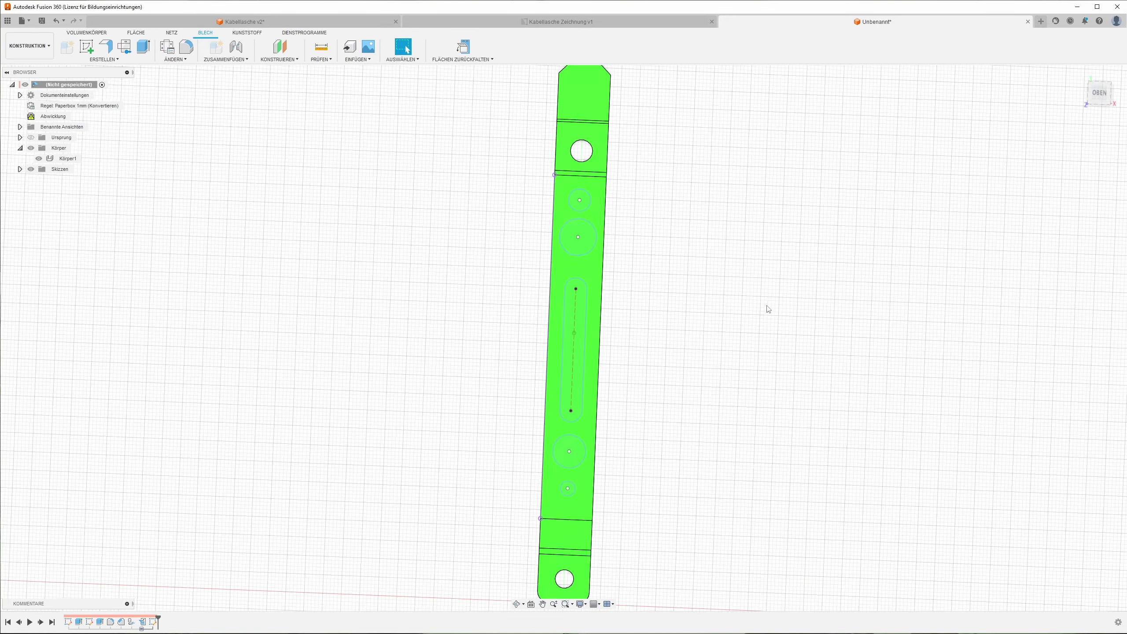
pyautogui.click(147, 54)
# Step: Cut the slot and four circle profiles through the strip with an All extent
pyautogui.click(461, 426)
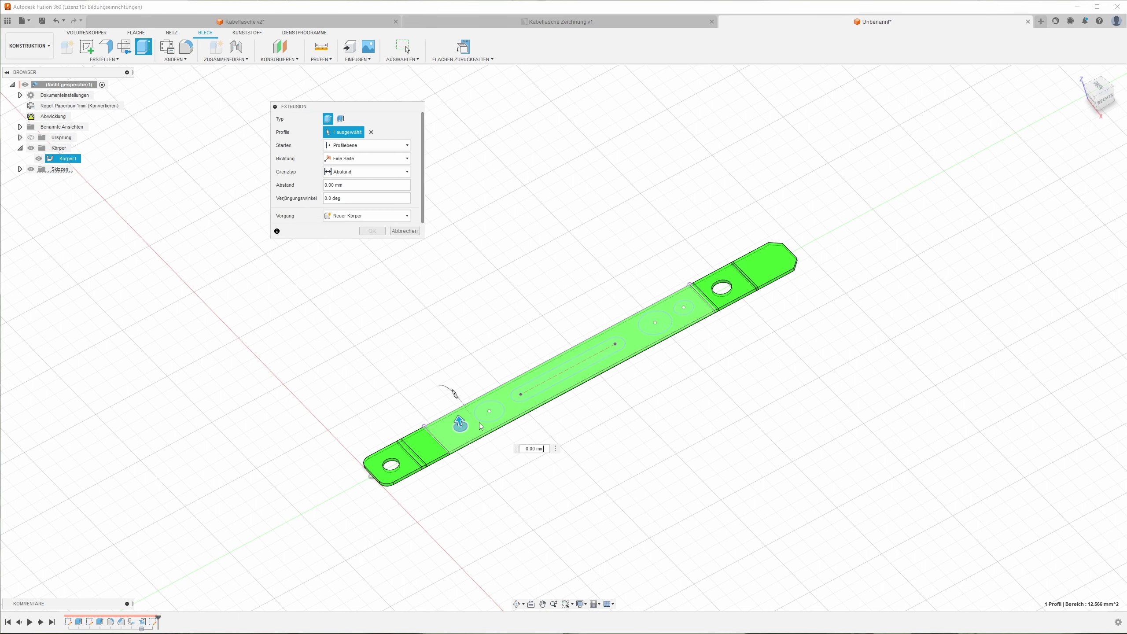
pyautogui.click(489, 411)
pyautogui.click(524, 394)
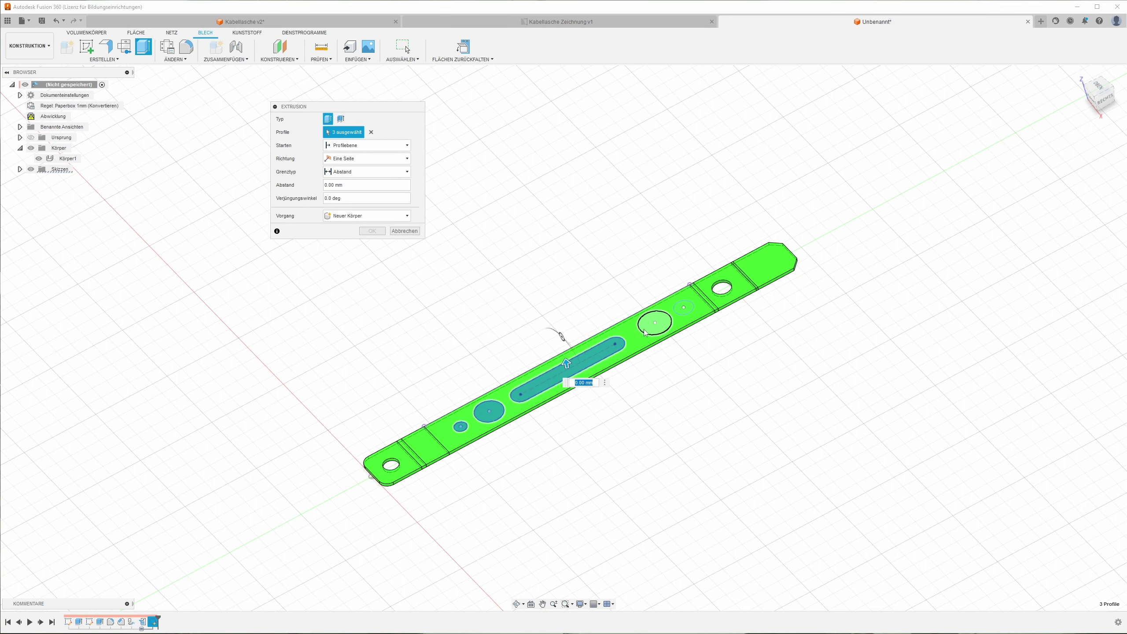
pyautogui.click(655, 322)
pyautogui.click(682, 314)
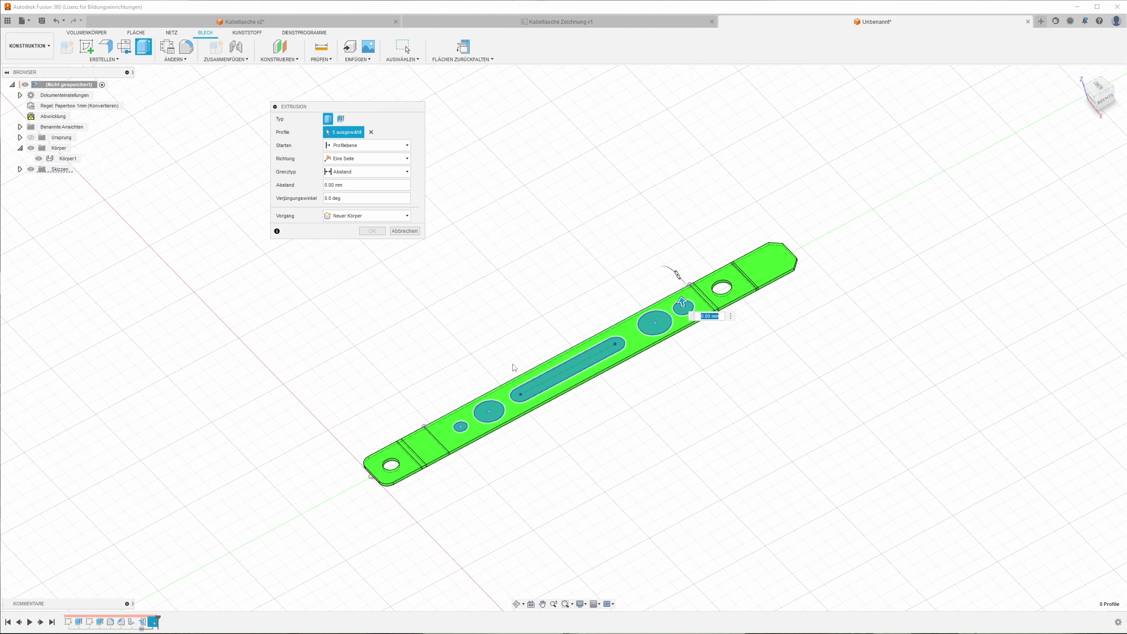
pyautogui.keyDown('shift'); pyautogui.moveTo(682, 314); pyautogui.dragTo(683, 346, button='middle'); pyautogui.keyUp('shift')
pyautogui.moveTo(688, 336); pyautogui.dragTo(694, 373)
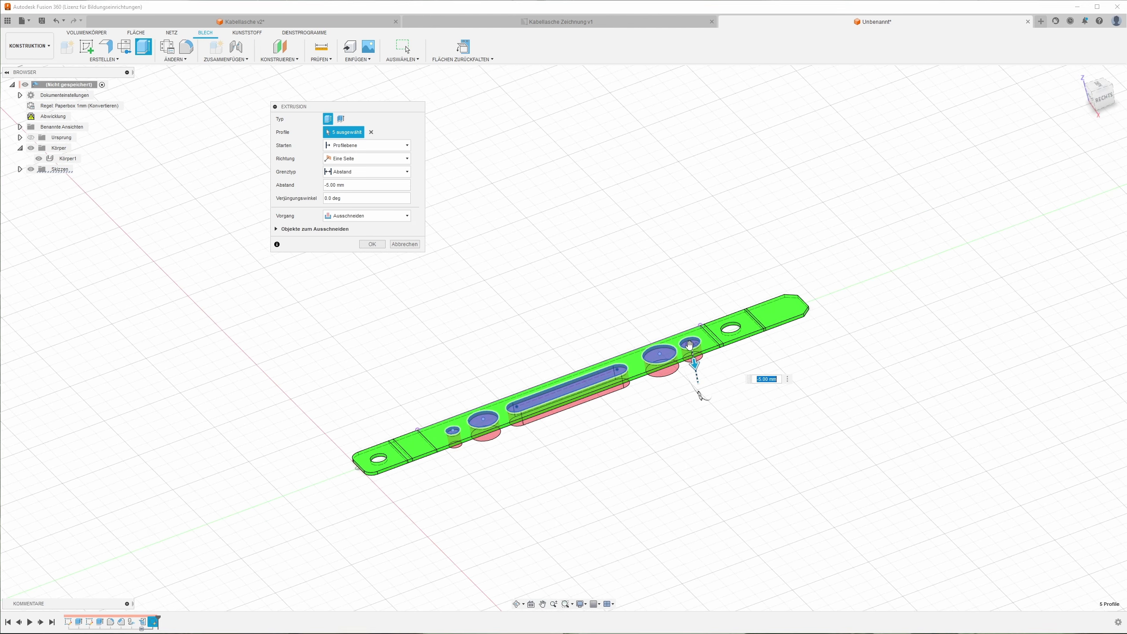
pyautogui.click(361, 172)
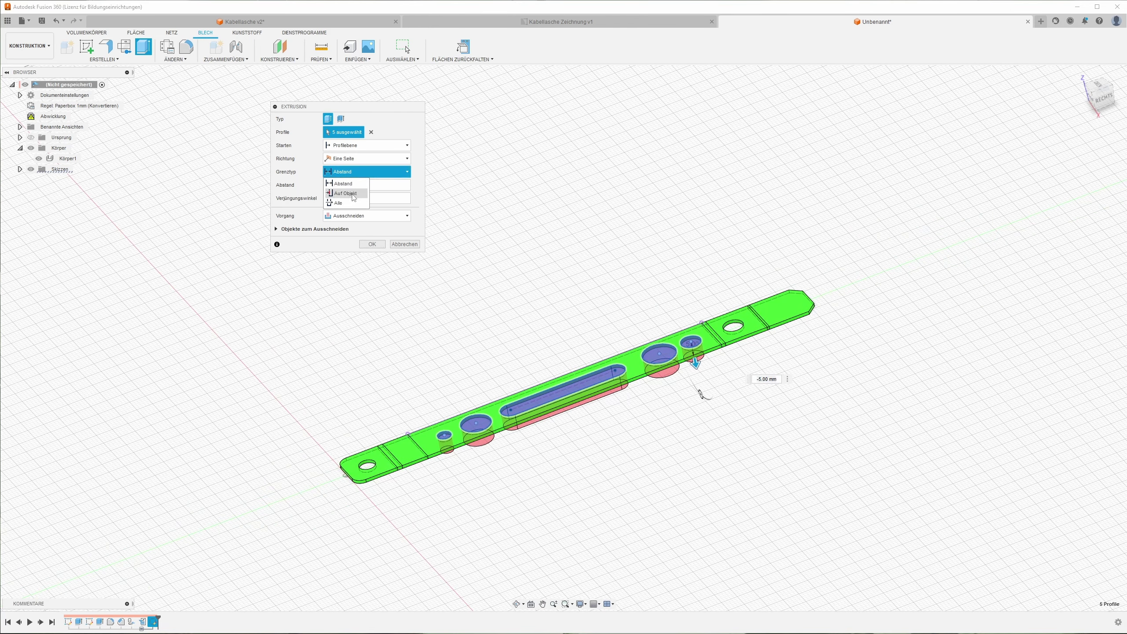
pyautogui.click(347, 205)
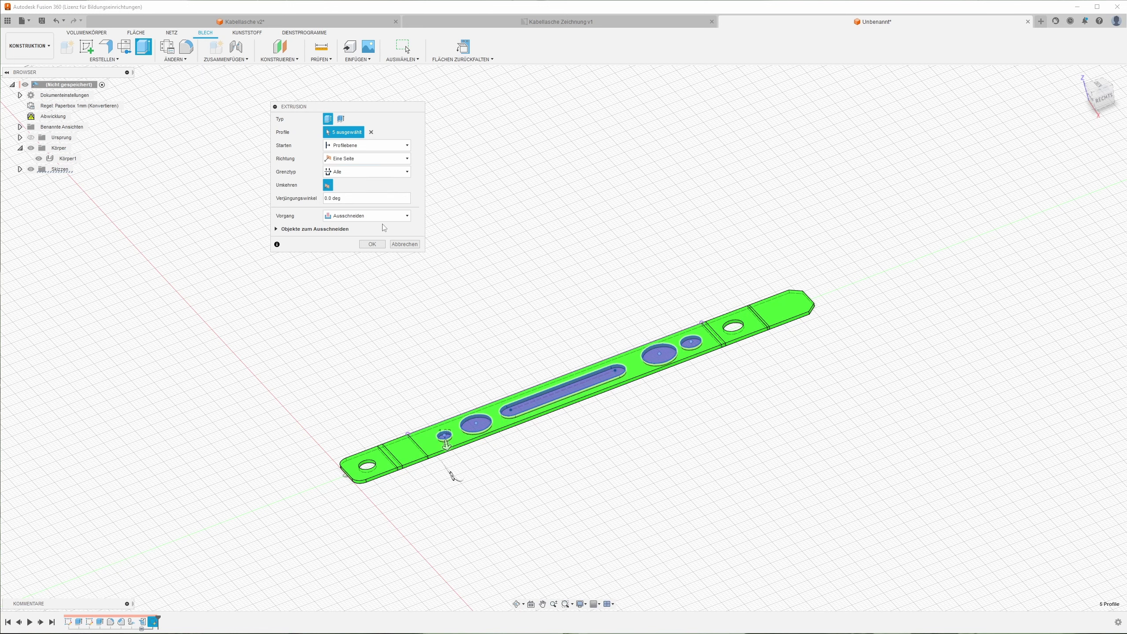
pyautogui.click(372, 246)
pyautogui.scroll(2, 399, 297)
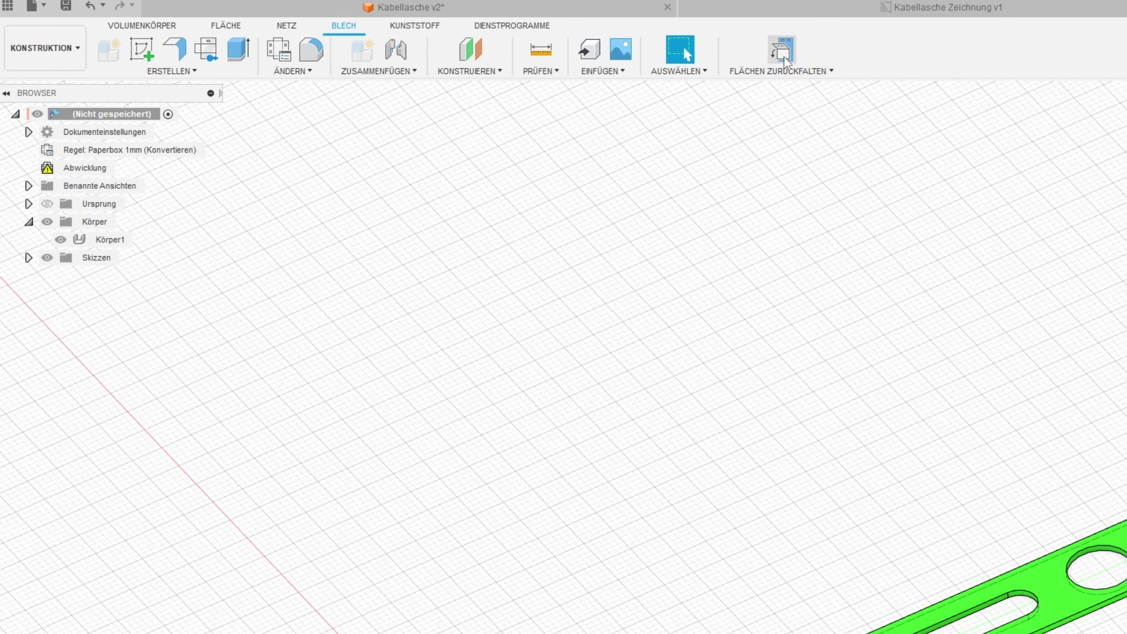
# Step: Refold the strip into the arched bracket and orbit to inspect the holes along the bends
pyautogui.click(786, 60)
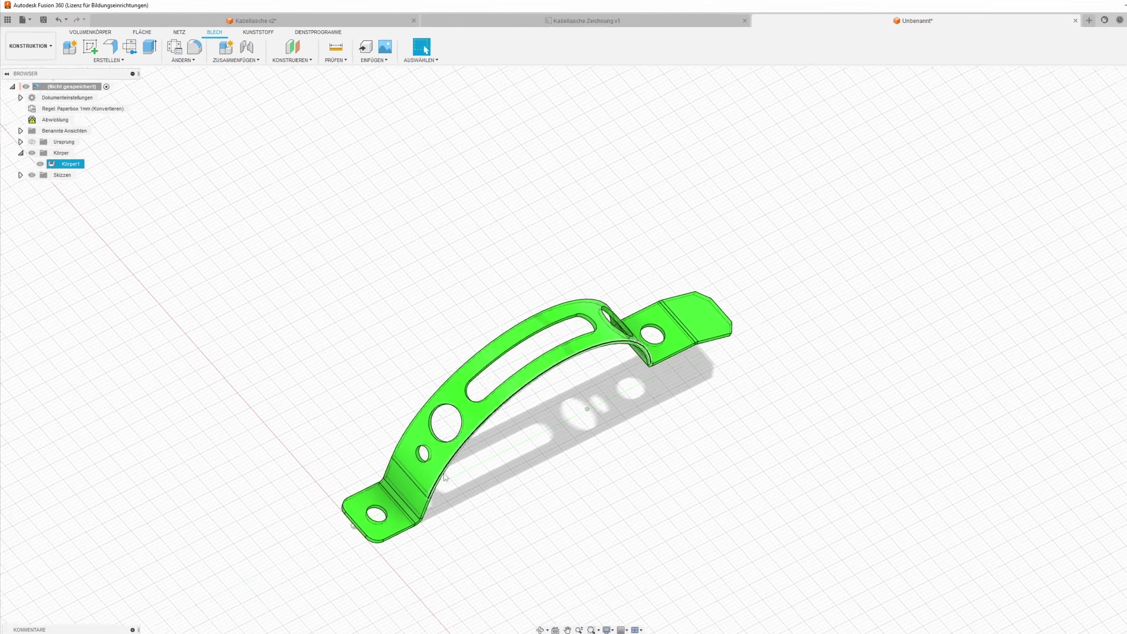
pyautogui.moveTo(420, 464)
pyautogui.keyDown('shift'); pyautogui.mouseDown(button='middle')
pyautogui.moveTo(672, 360)
pyautogui.moveTo(345, 355)
pyautogui.moveTo(372, 384)
pyautogui.moveTo(382, 347)
pyautogui.mouseUp(button='middle'); pyautogui.keyUp('shift')
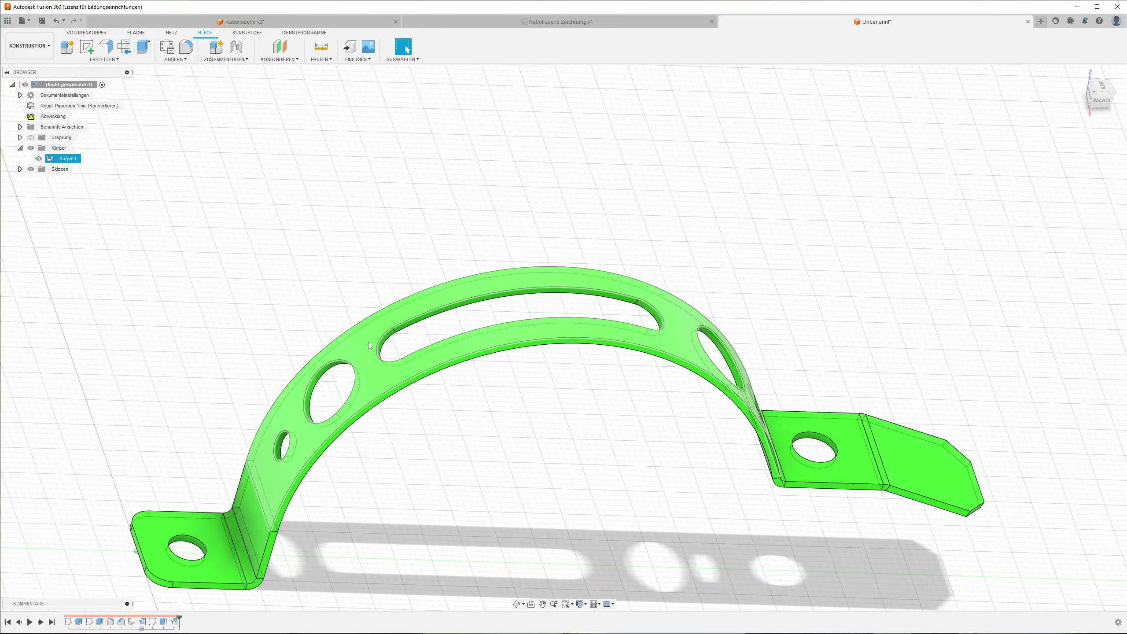
pyautogui.moveTo(382, 347)
pyautogui.keyDown('shift'); pyautogui.mouseDown(button='middle')
pyautogui.moveTo(630, 336)
pyautogui.moveTo(421, 342)
pyautogui.moveTo(822, 430)
pyautogui.moveTo(553, 395)
pyautogui.moveTo(594, 410)
pyautogui.mouseUp(button='middle'); pyautogui.keyUp('shift')
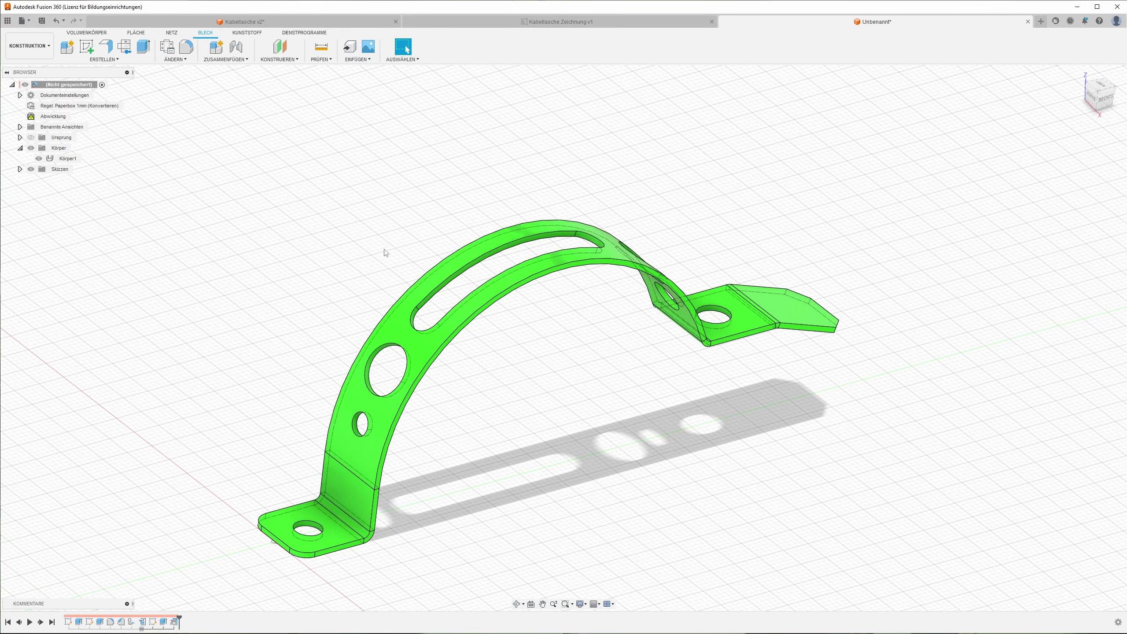
# Step: Save the bent bracket design under the name Lasche_Blech
pyautogui.click(41, 20)
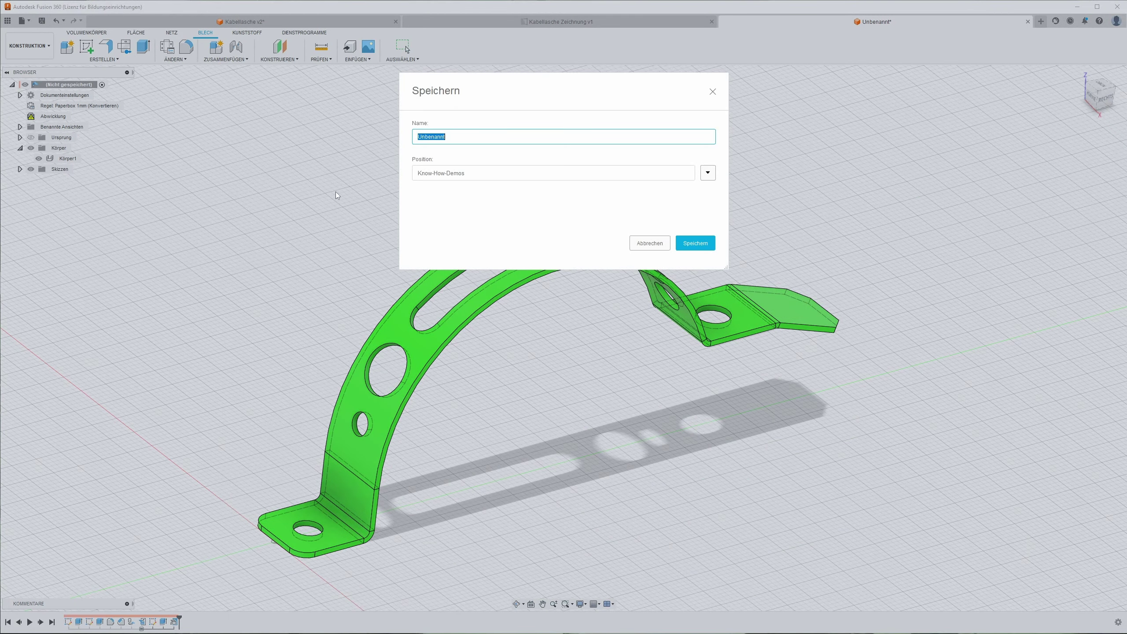
pyautogui.write('Lasche_B')
pyautogui.write('lech')
pyautogui.press('Return')
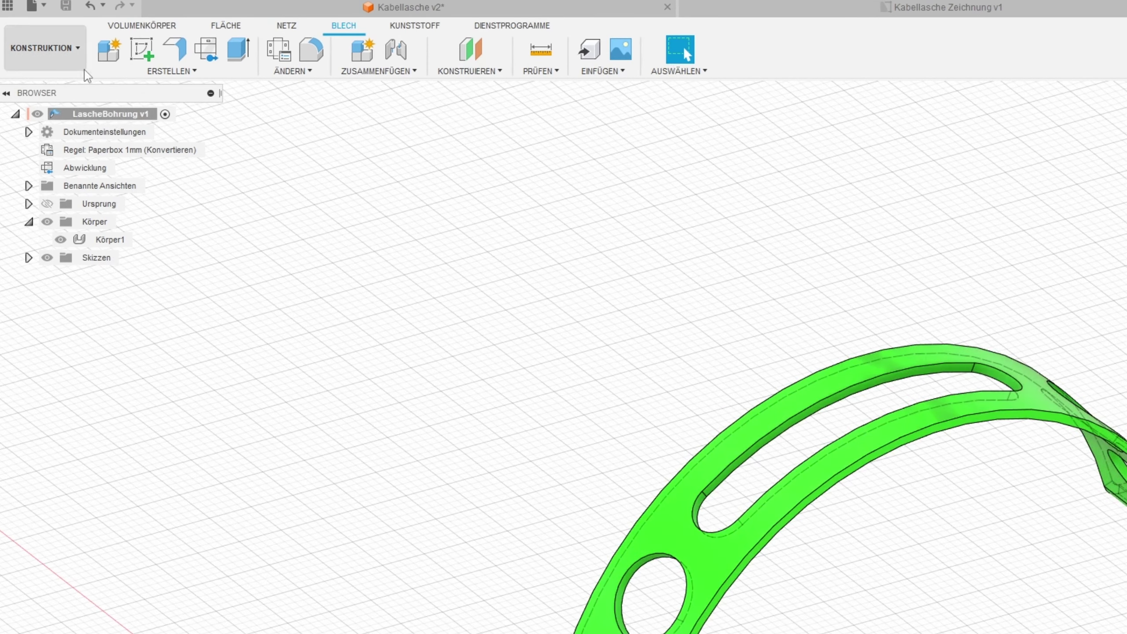
pyautogui.click(78, 54)
pyautogui.moveTo(37, 242)
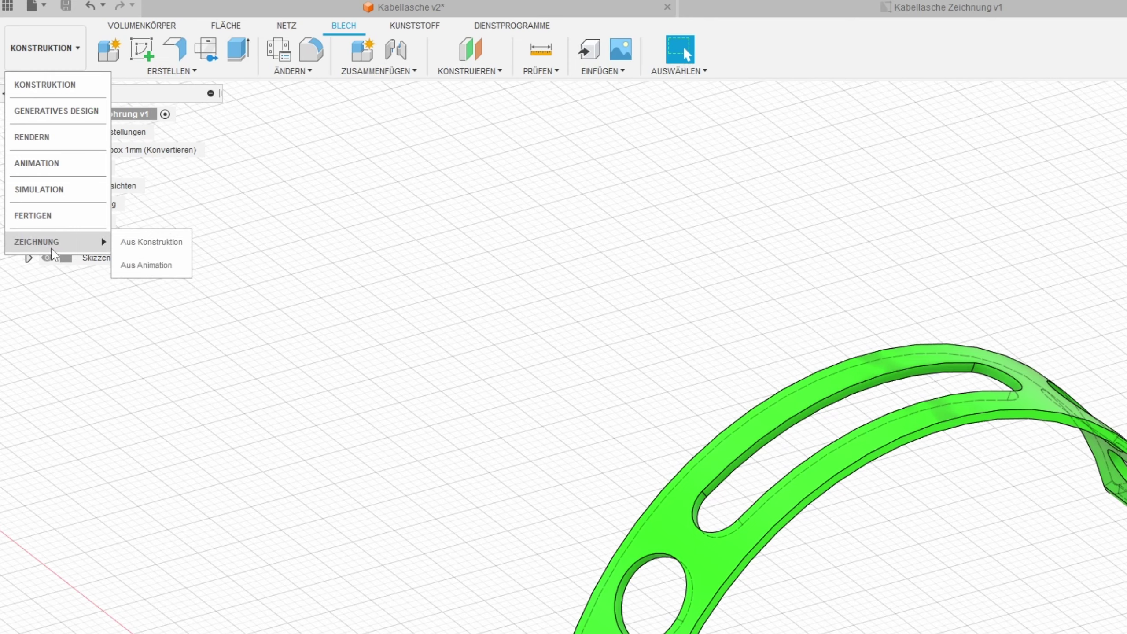
pyautogui.click(155, 251)
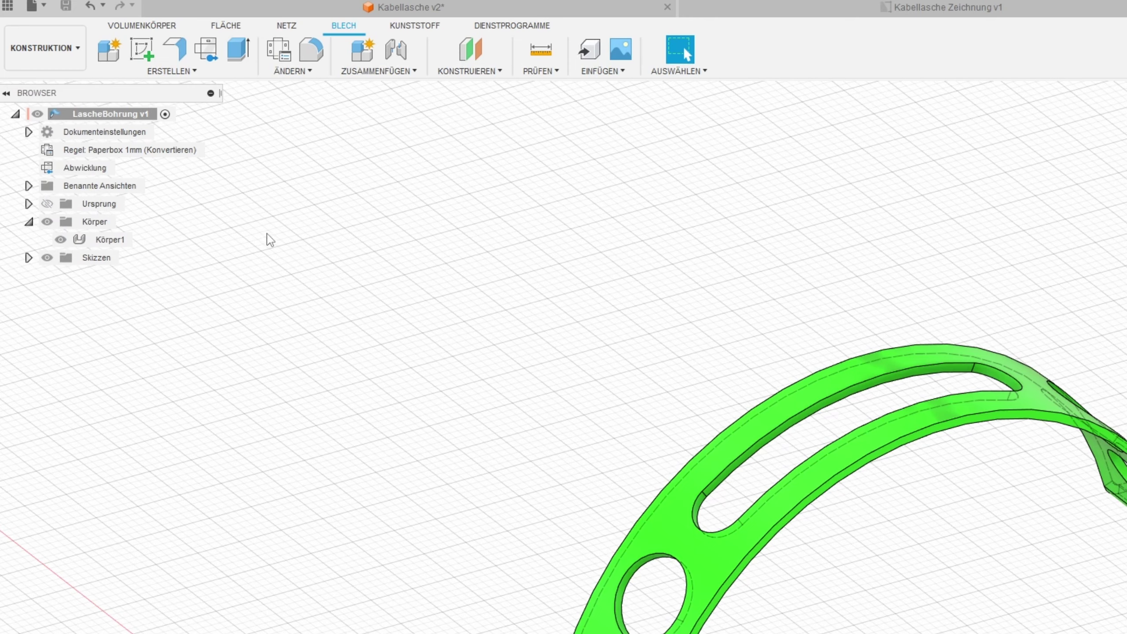
pyautogui.click(8, 6)
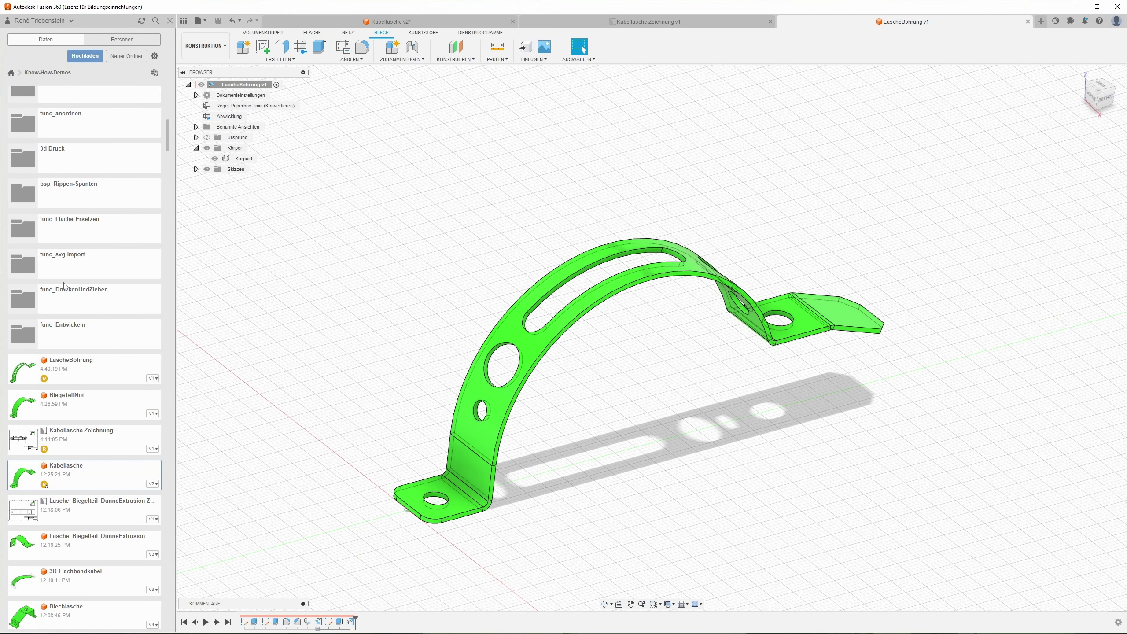
pyautogui.click(77, 372)
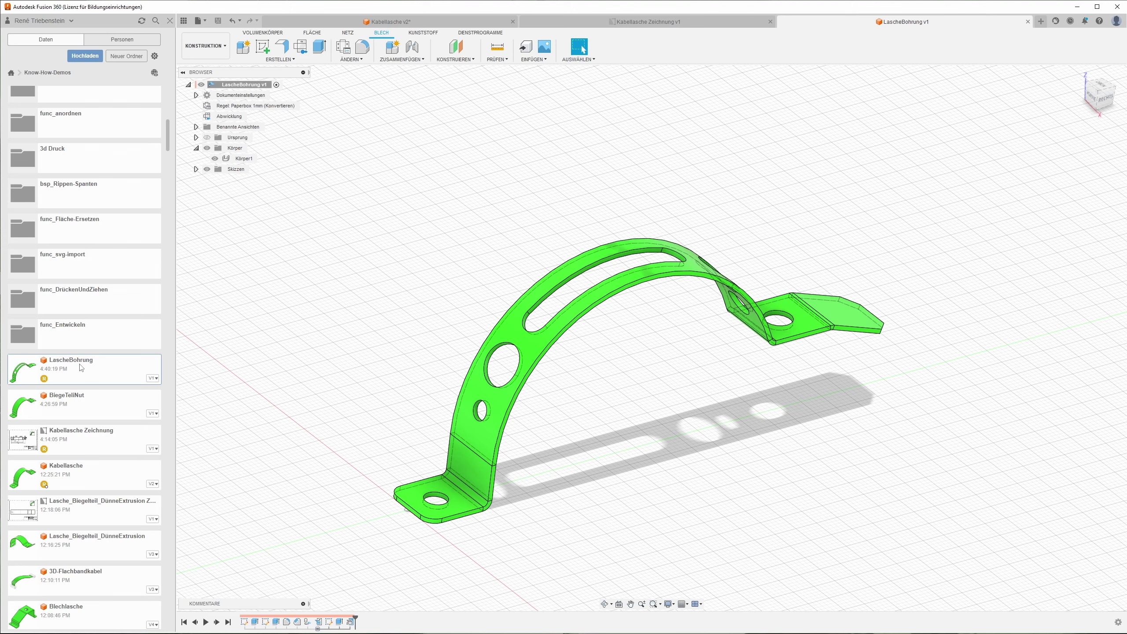
pyautogui.rightClick(81, 367)
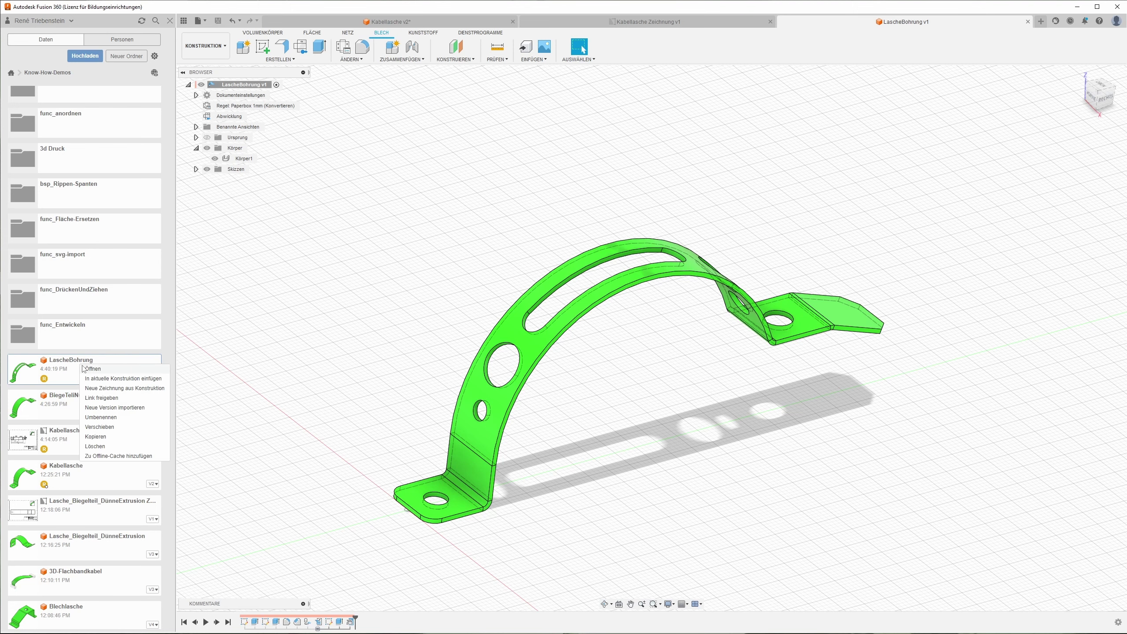
pyautogui.click(109, 389)
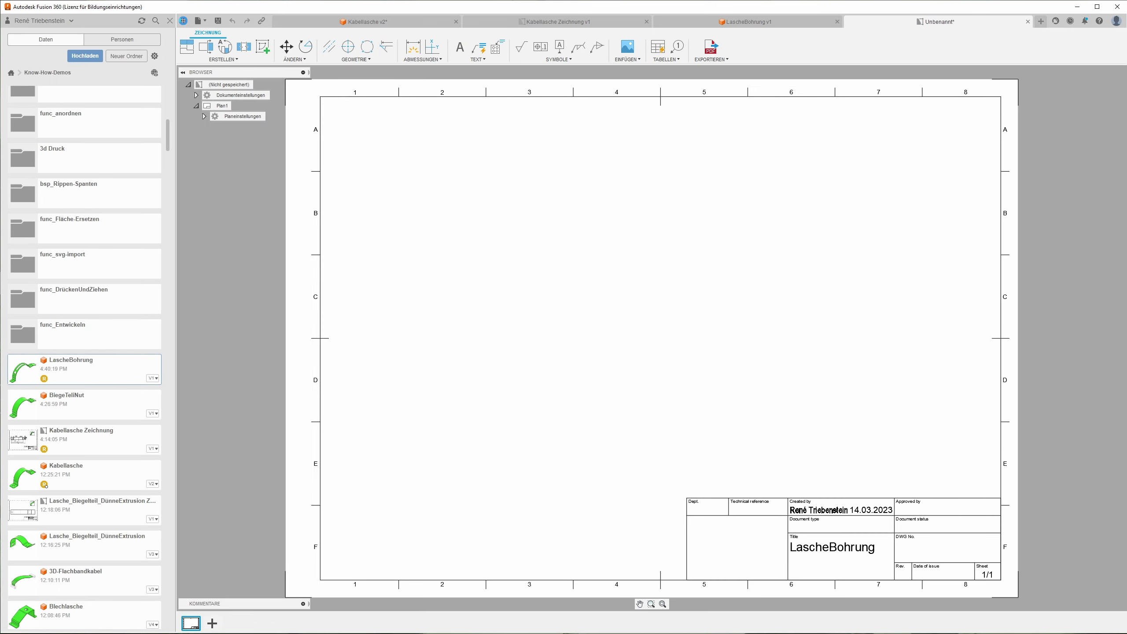
pyautogui.click(170, 21)
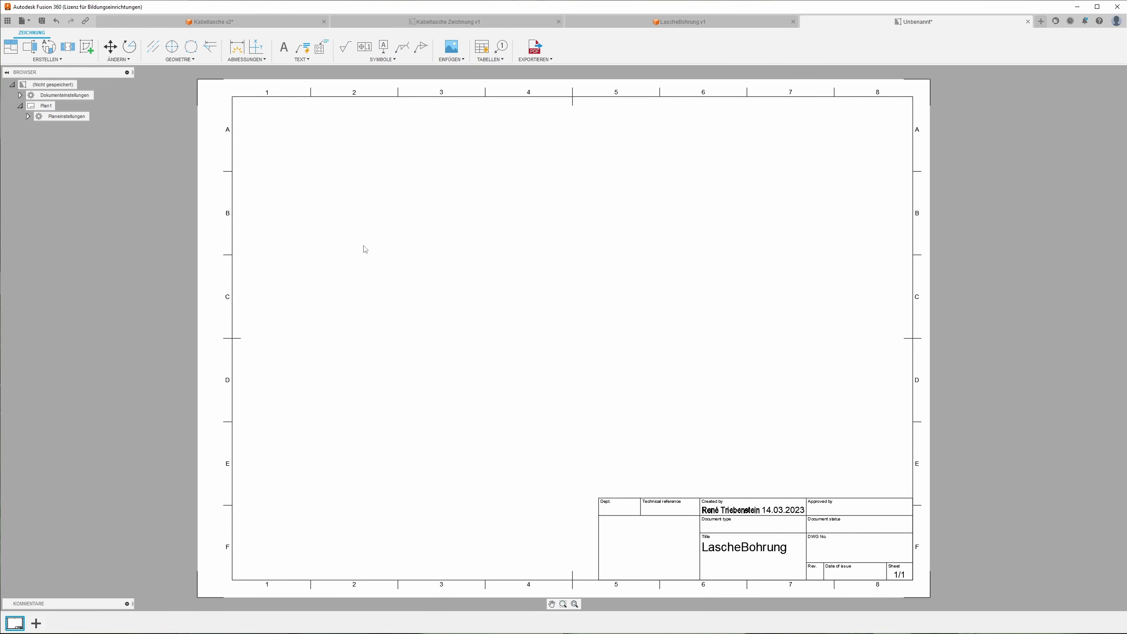
pyautogui.click(12, 46)
pyautogui.click(1027, 22)
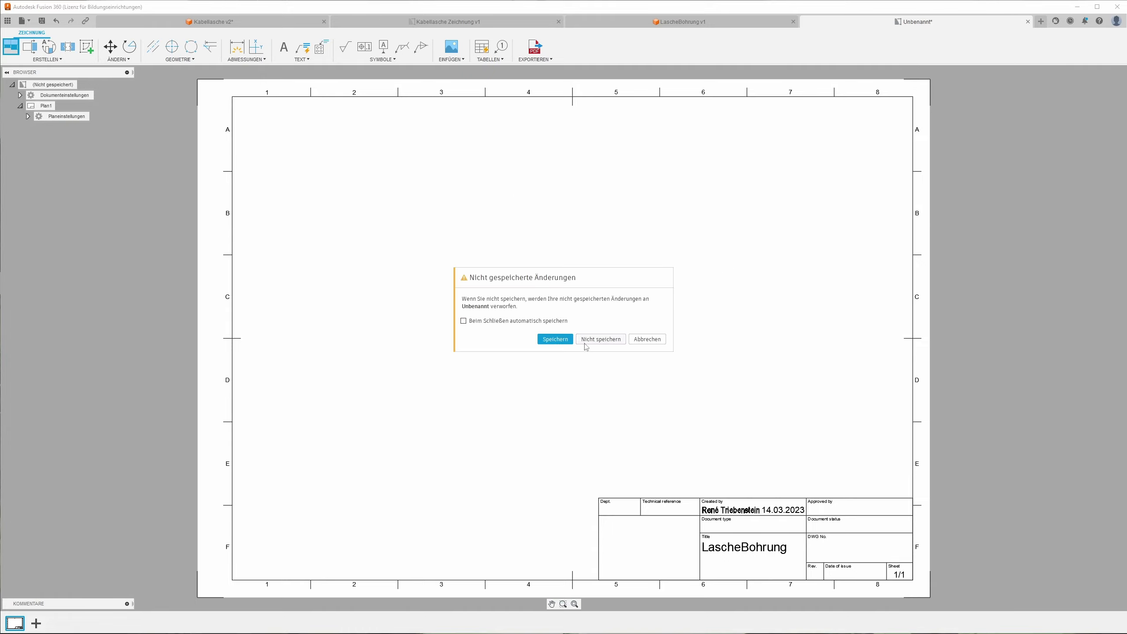
pyautogui.click(599, 341)
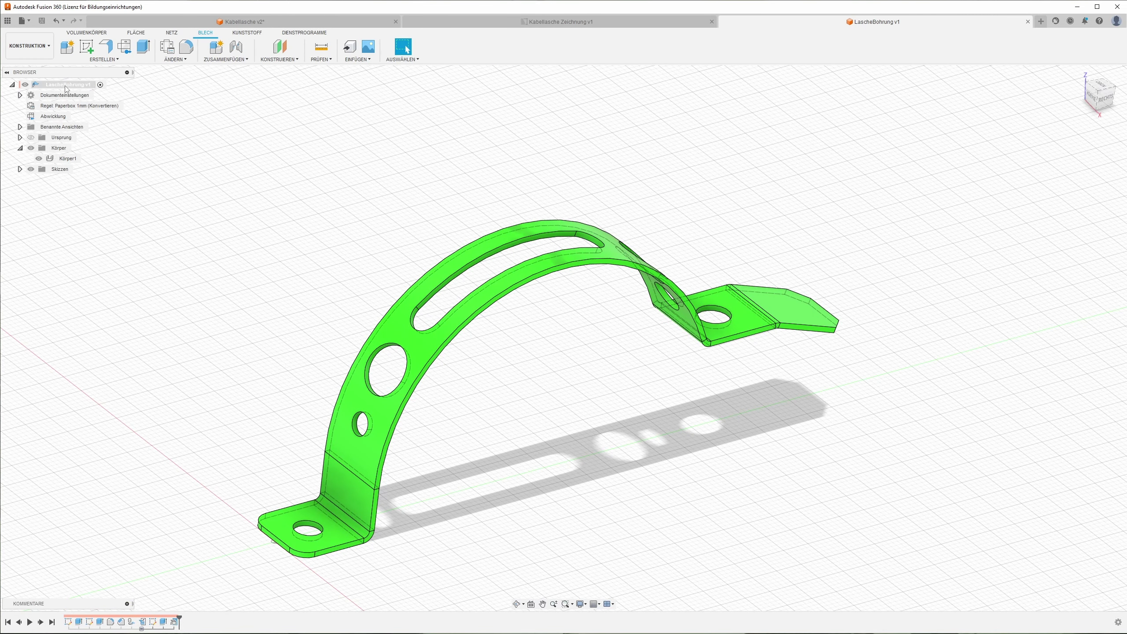
# Step: Create an A3 drawing from the design with a top-right base view in Startseite orientation
pyautogui.click(29, 46)
pyautogui.moveTo(24, 159)
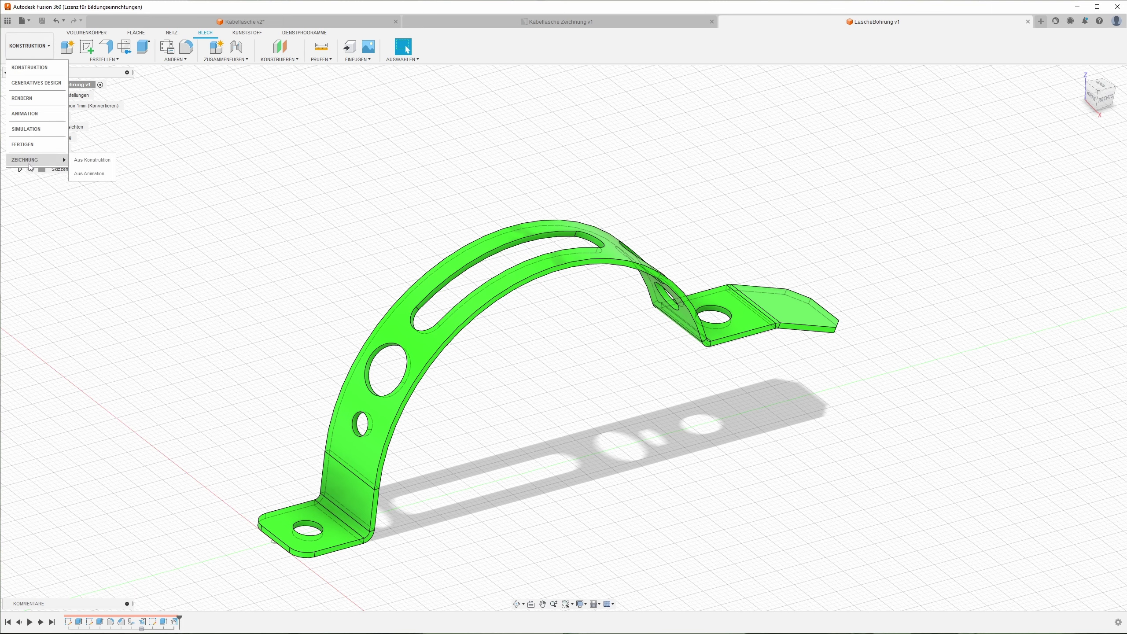
pyautogui.click(91, 161)
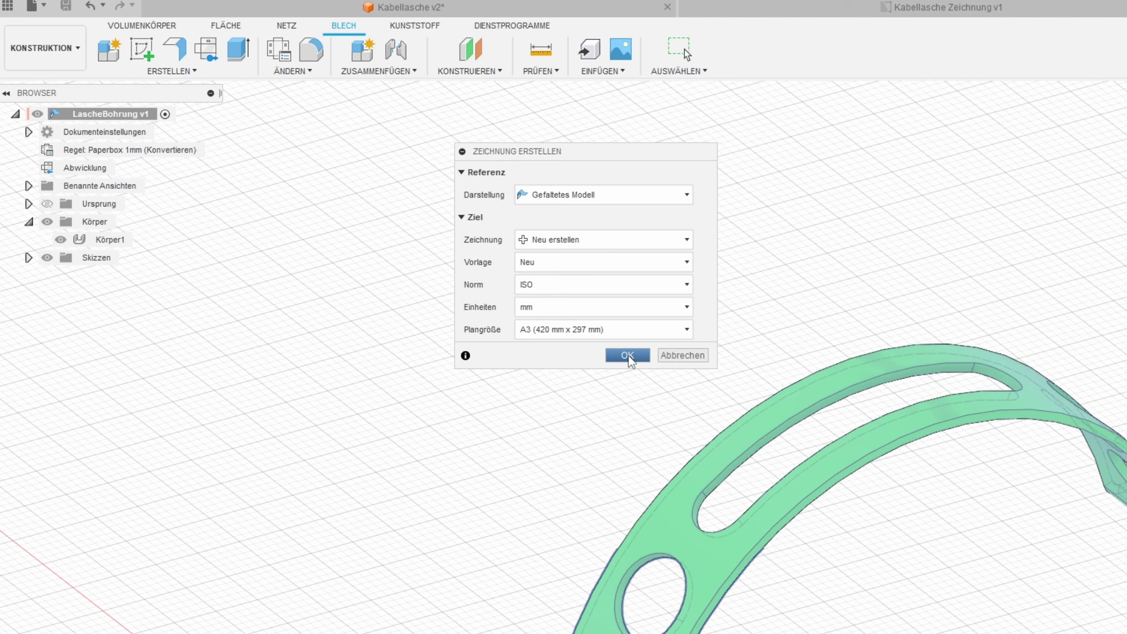
pyautogui.click(627, 355)
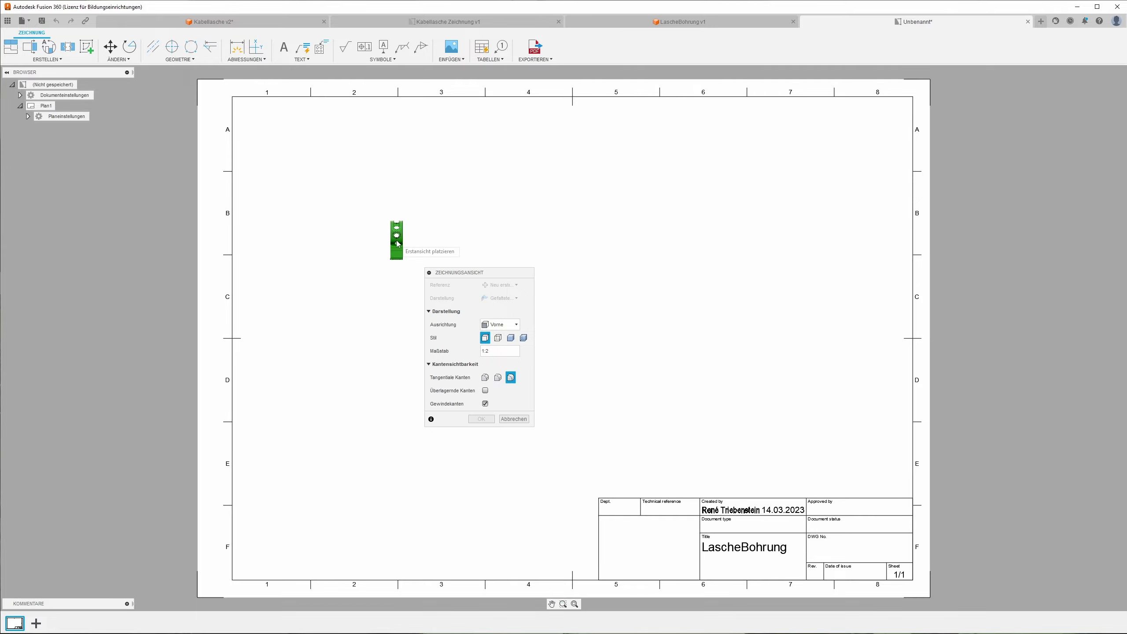
pyautogui.click(816, 177)
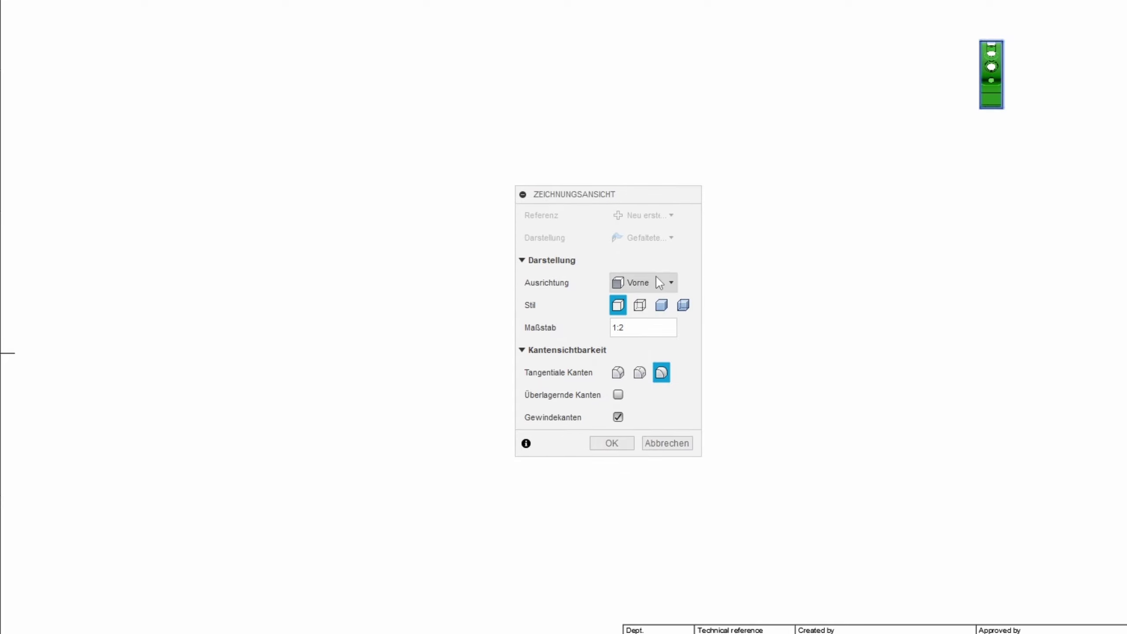
pyautogui.click(671, 286)
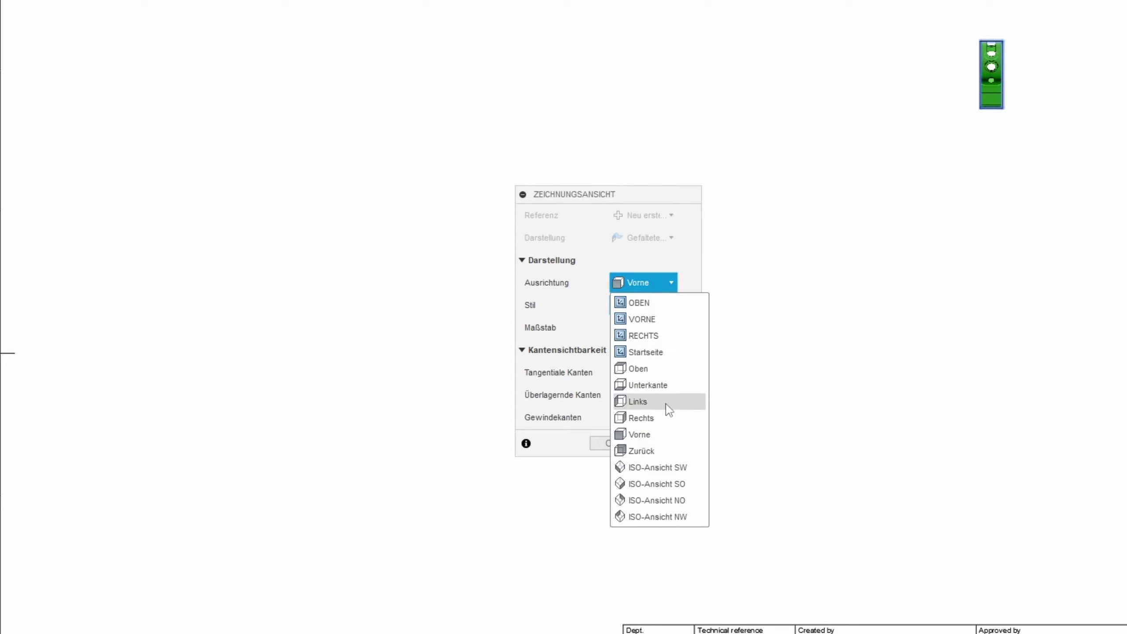
pyautogui.click(661, 353)
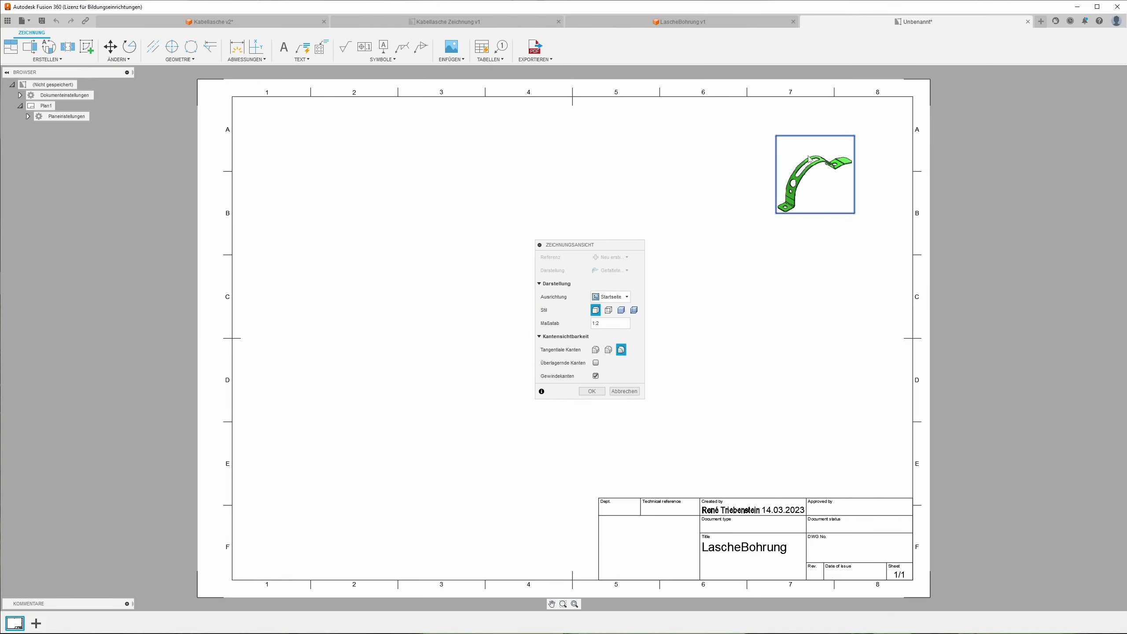
# Step: Set the isometric drawing view's style to shaded colour
pyautogui.click(652, 25)
pyautogui.click(942, 21)
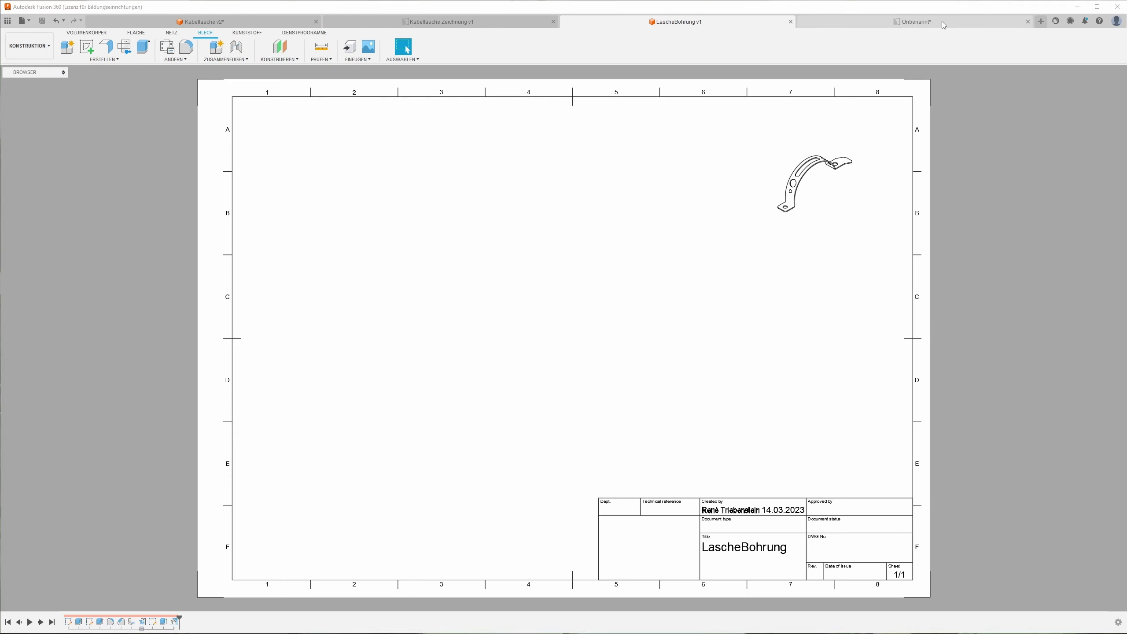
pyautogui.click(818, 217)
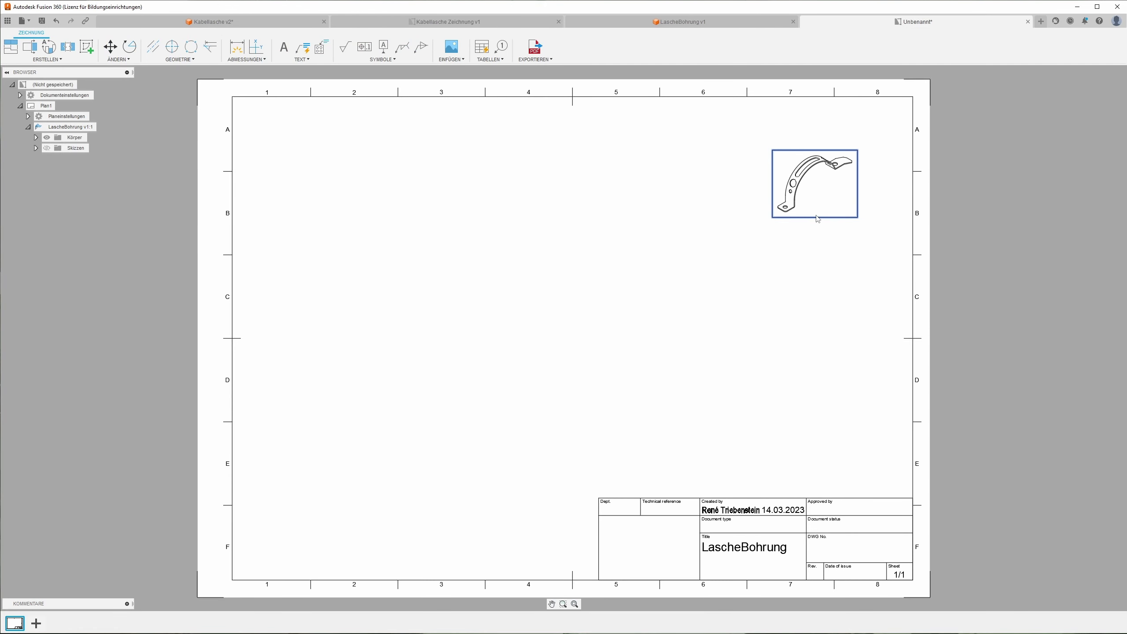
pyautogui.doubleClick(813, 195)
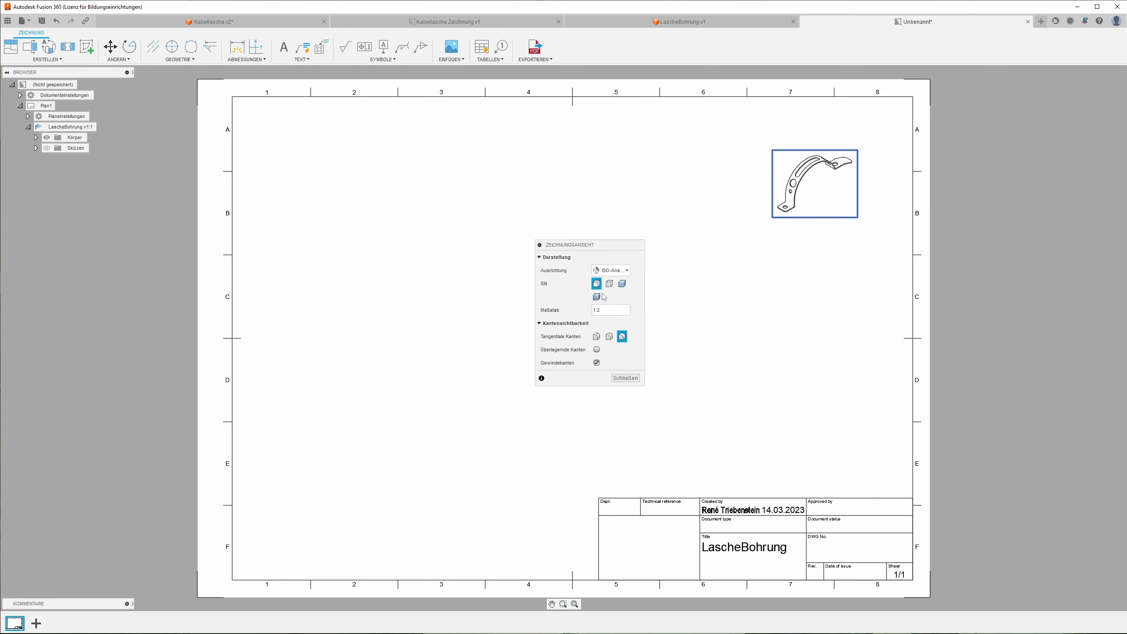
pyautogui.click(622, 284)
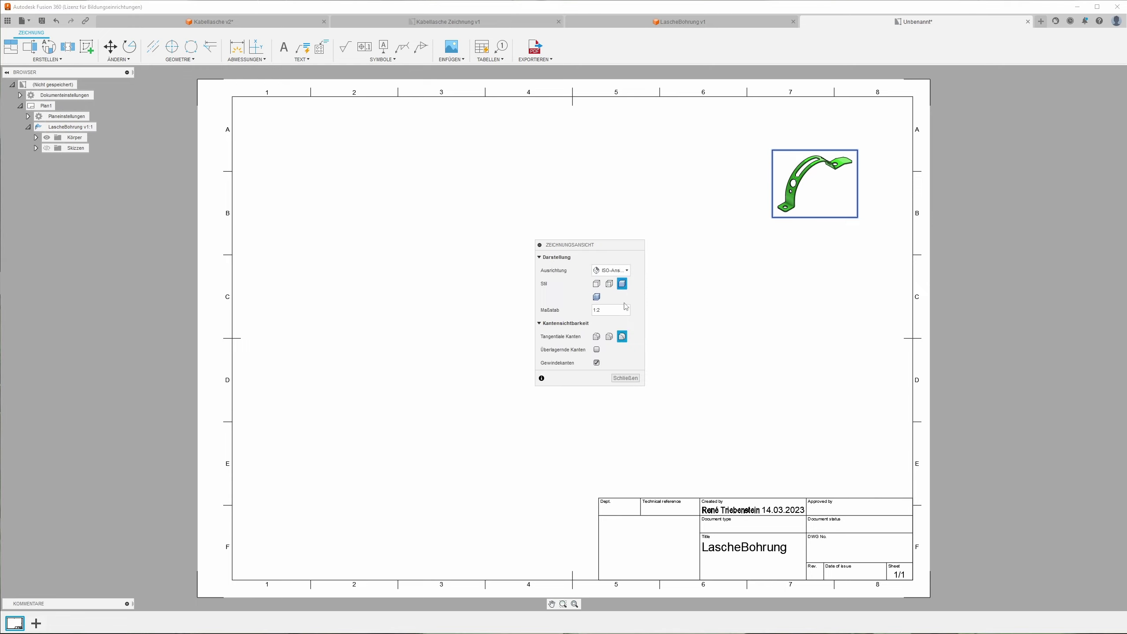
pyautogui.click(625, 377)
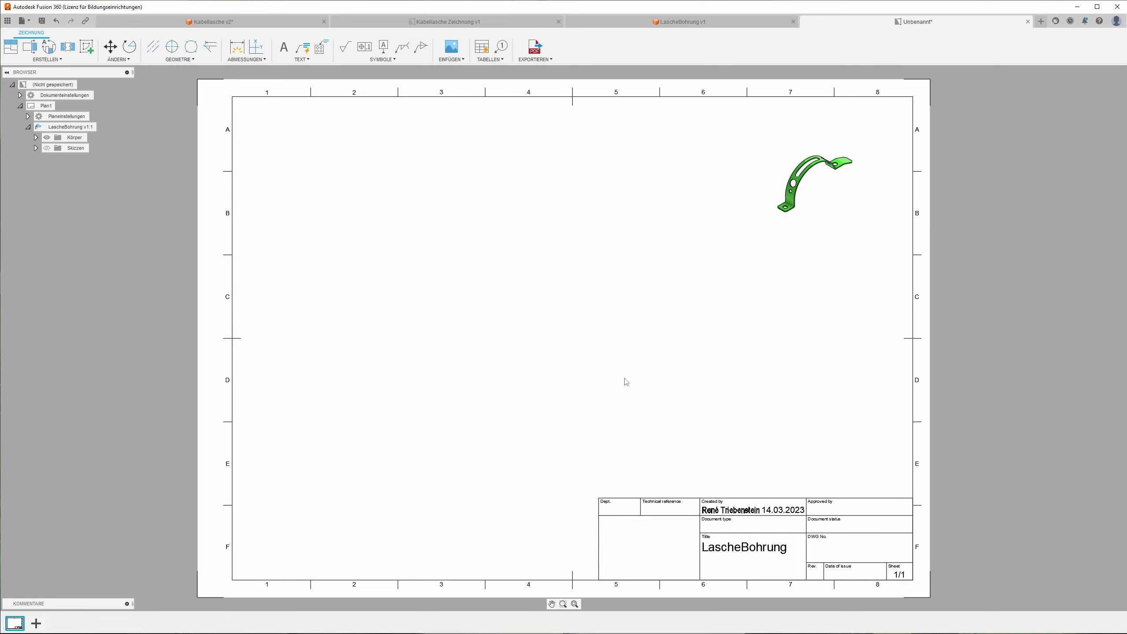
# Step: Move the isometric view slightly higher near the sheet's top-right corner
pyautogui.click(806, 220)
pyautogui.press('m')
pyautogui.click(807, 217)
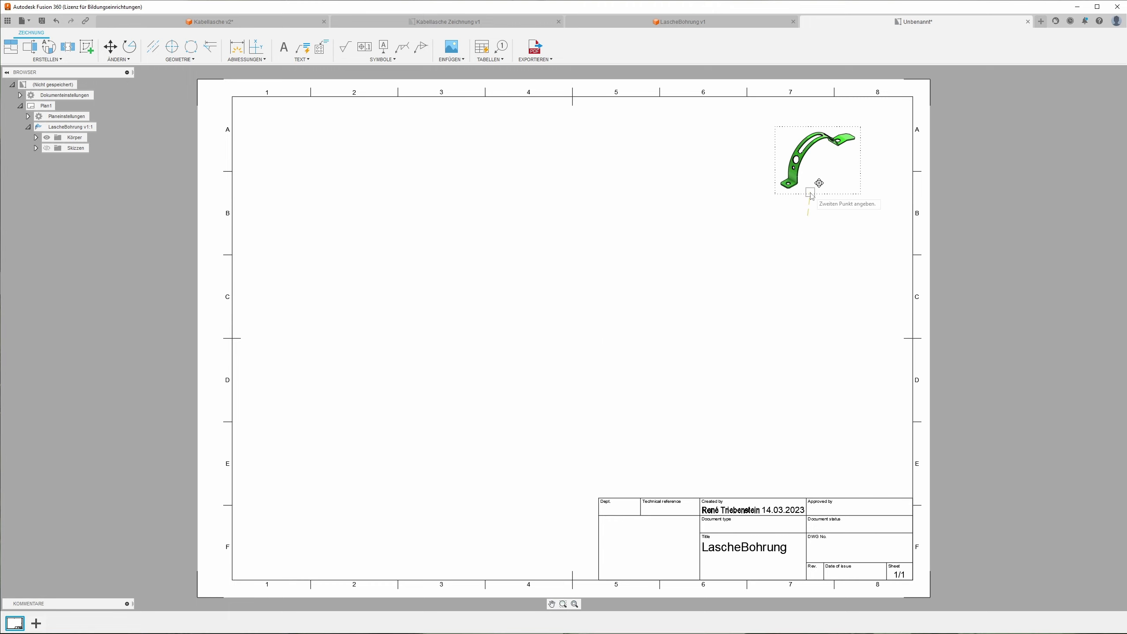
pyautogui.click(816, 196)
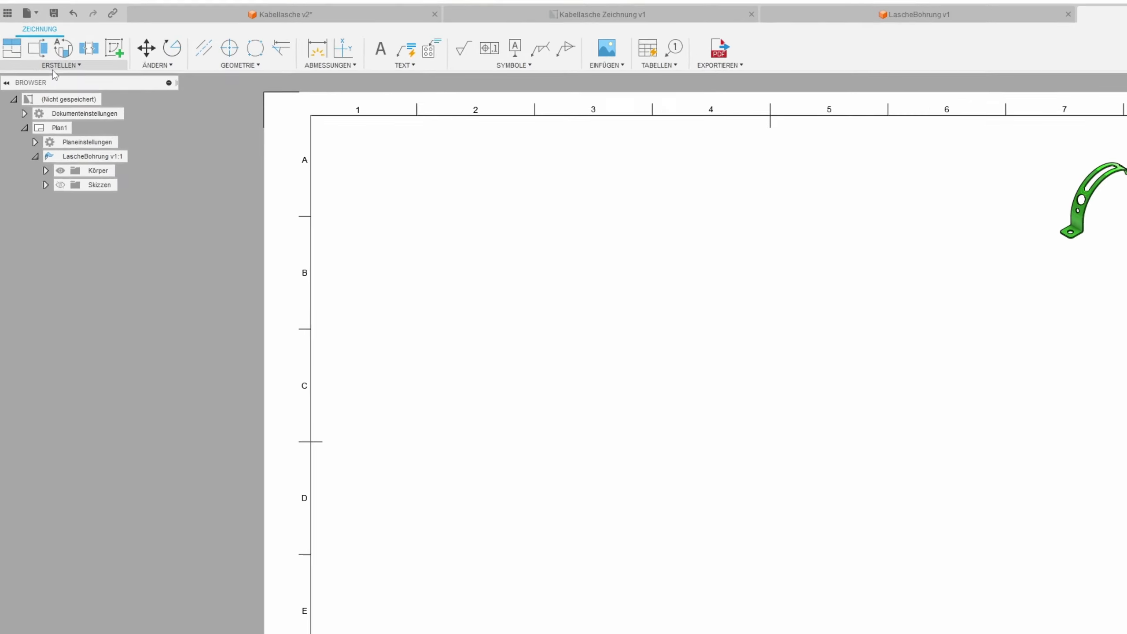
# Step: Add a base view of the clamp as Abwicklung (flat pattern) at scale 2:1, centred on the sheet
pyautogui.click(48, 59)
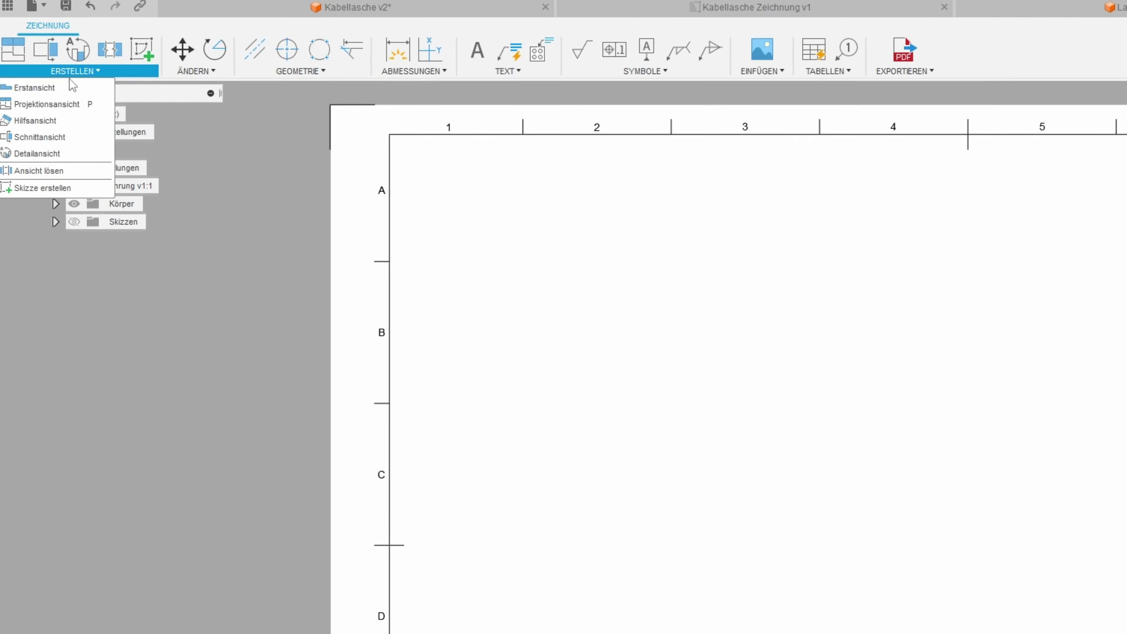
pyautogui.click(48, 91)
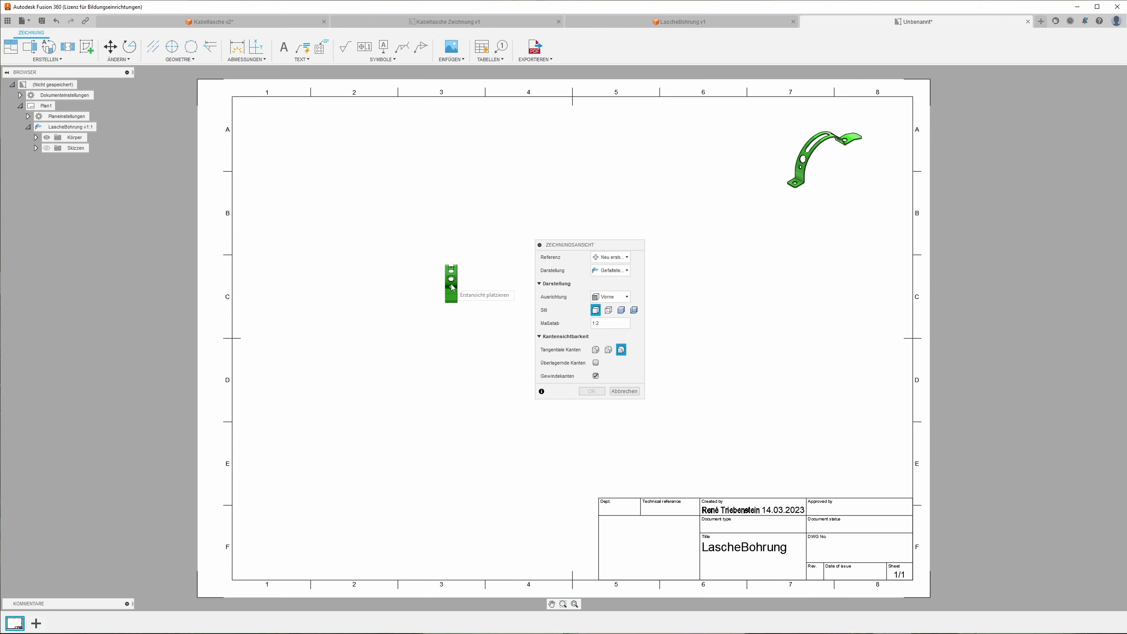
pyautogui.click(452, 287)
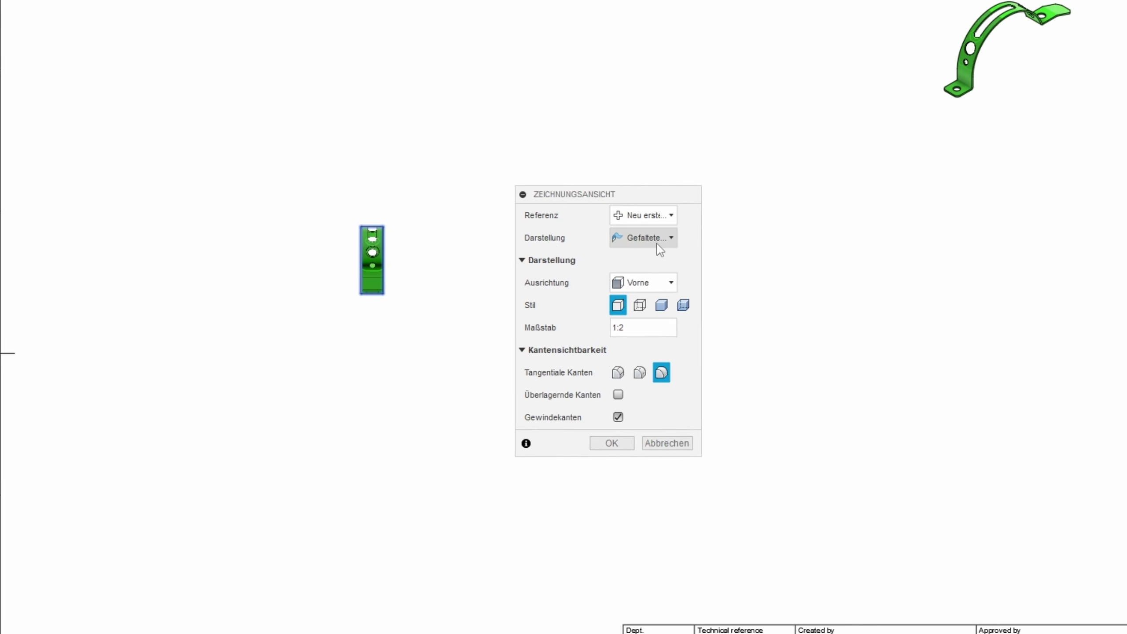
pyautogui.click(658, 245)
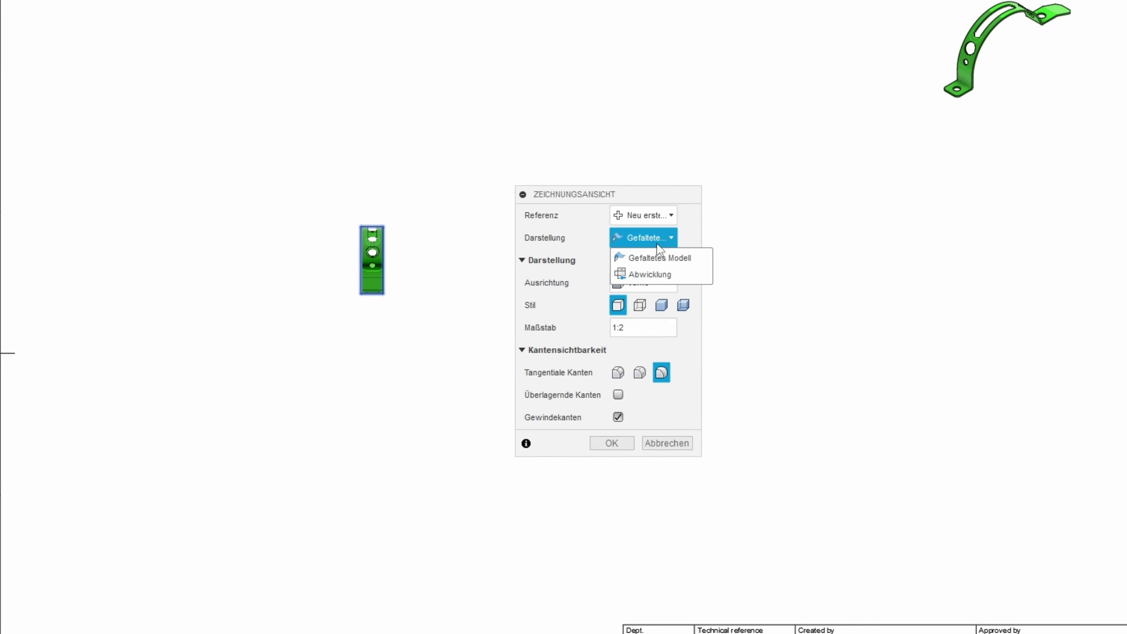
pyautogui.click(652, 274)
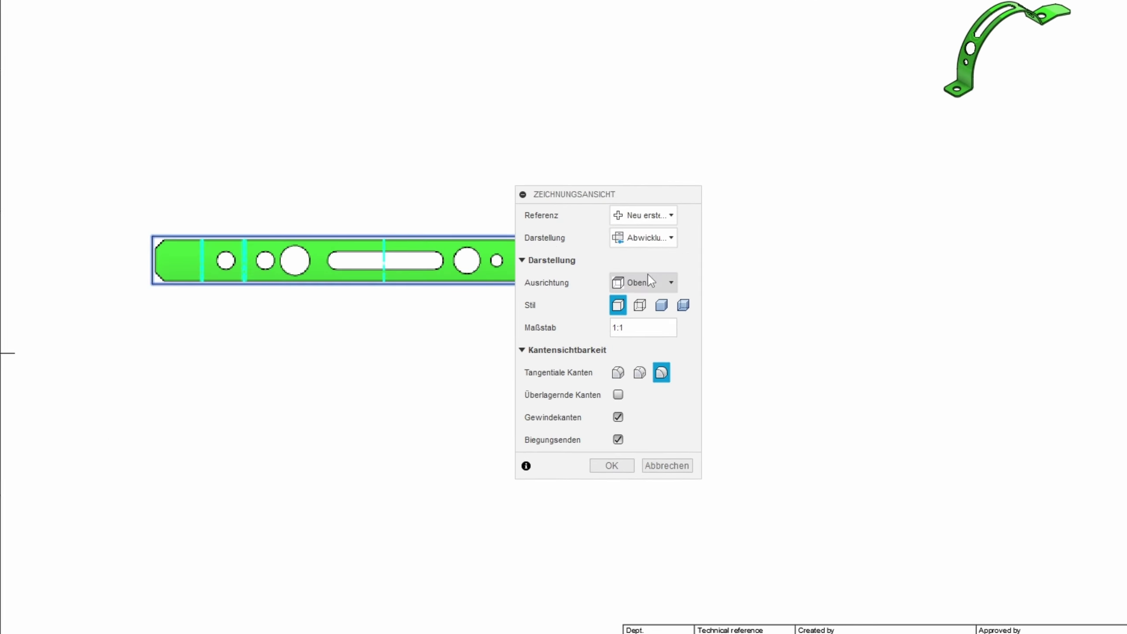
pyautogui.moveTo(635, 198); pyautogui.dragTo(821, 210)
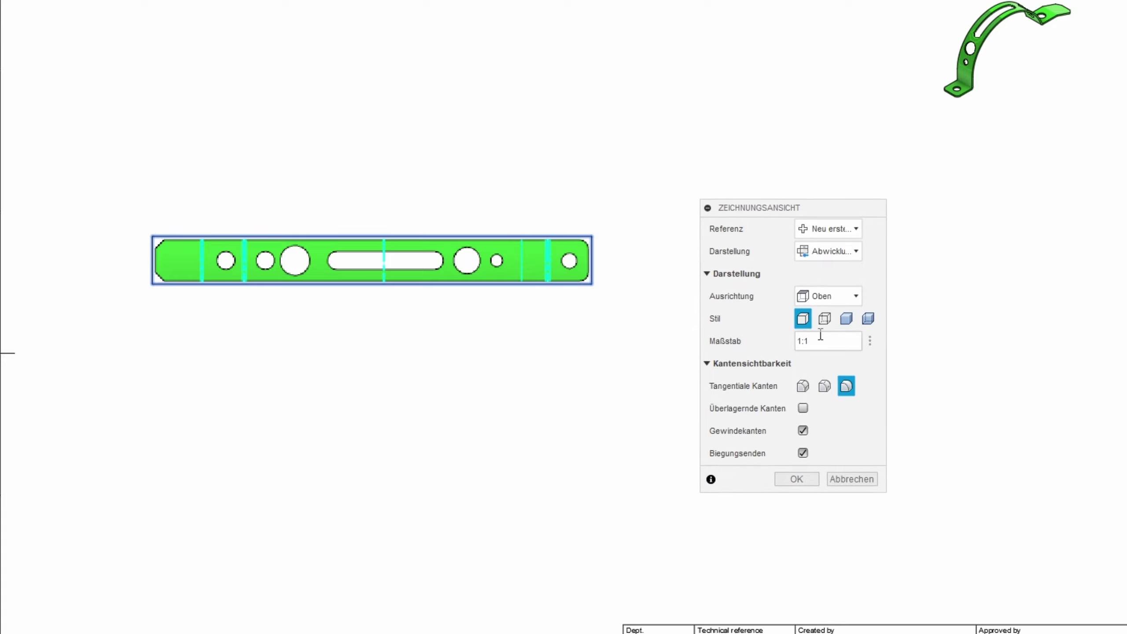
pyautogui.click(802, 340)
pyautogui.write(':1')
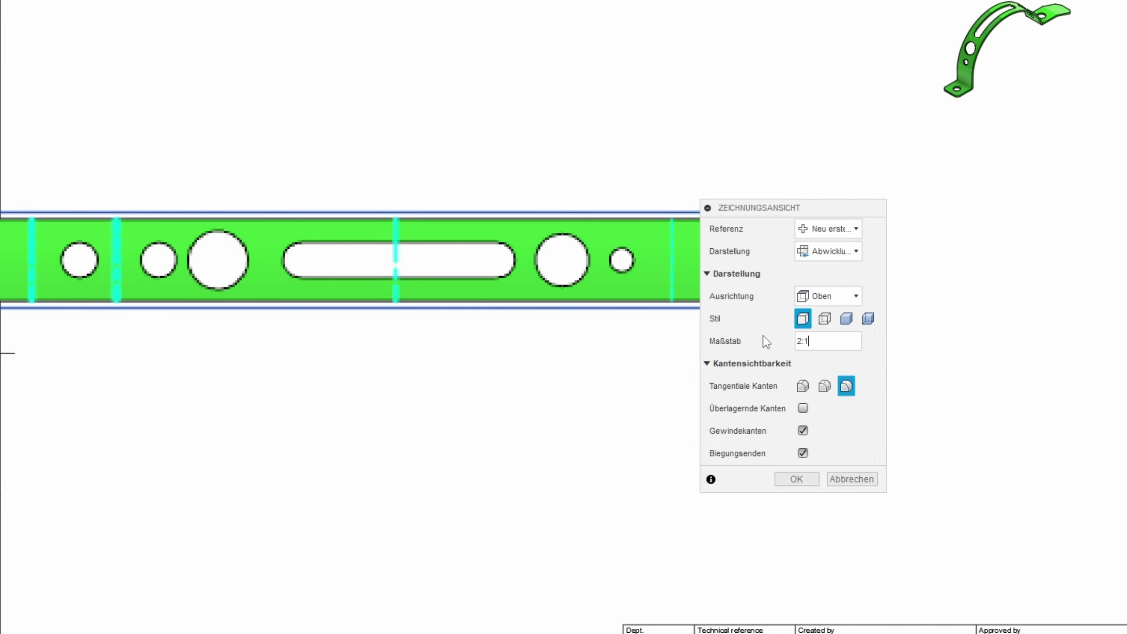
pyautogui.click(797, 479)
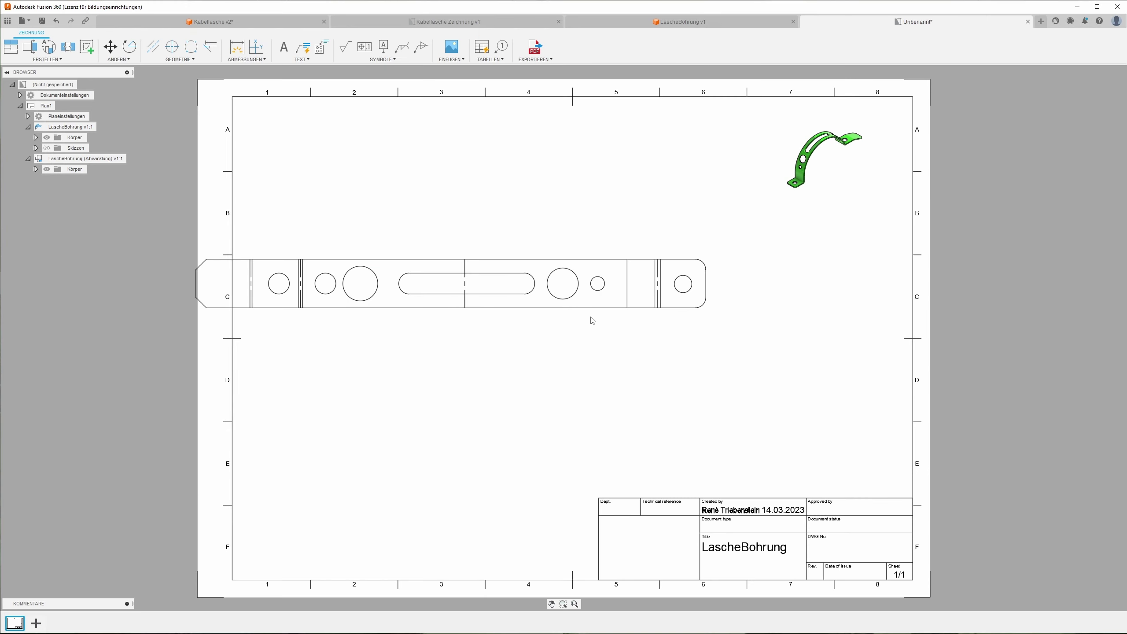
pyautogui.moveTo(586, 308); pyautogui.dragTo(680, 330)
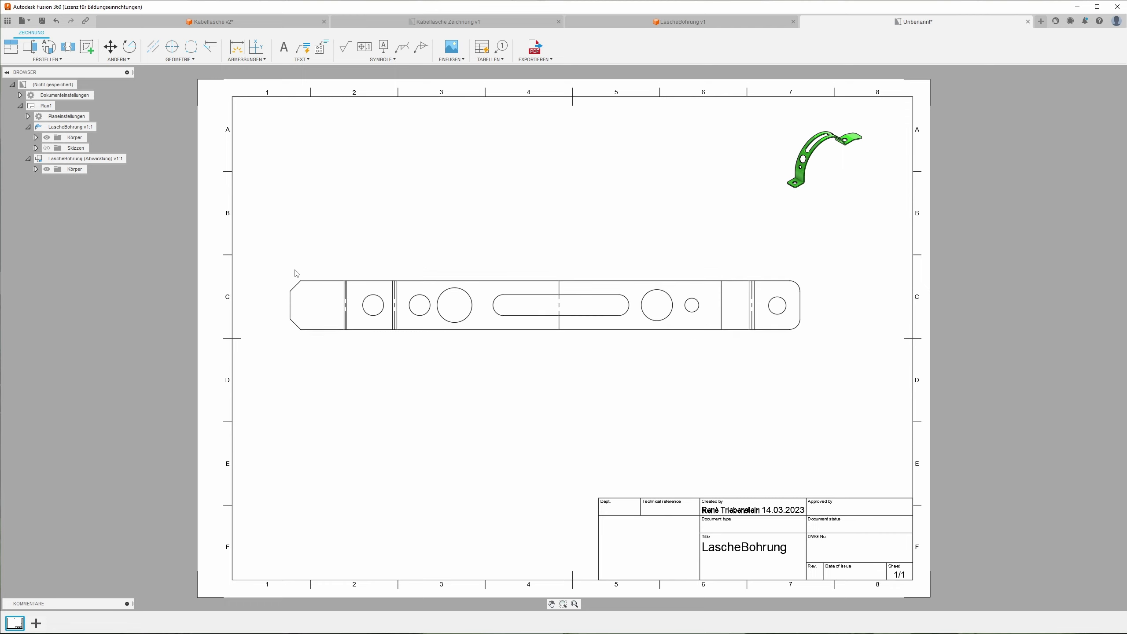